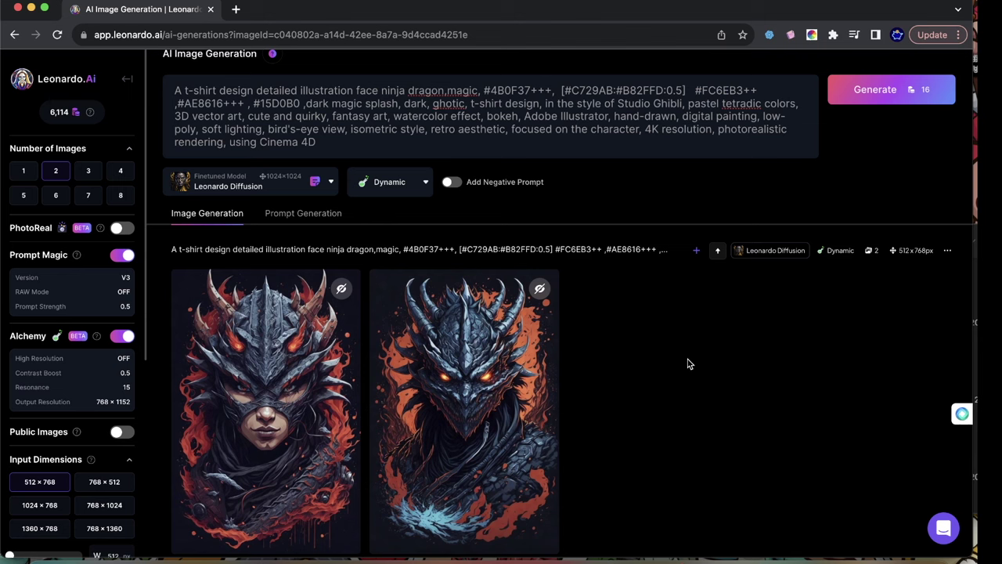
- Expand the full prompt of the ninja dragon generation and review it together with its two images
click(695, 252)
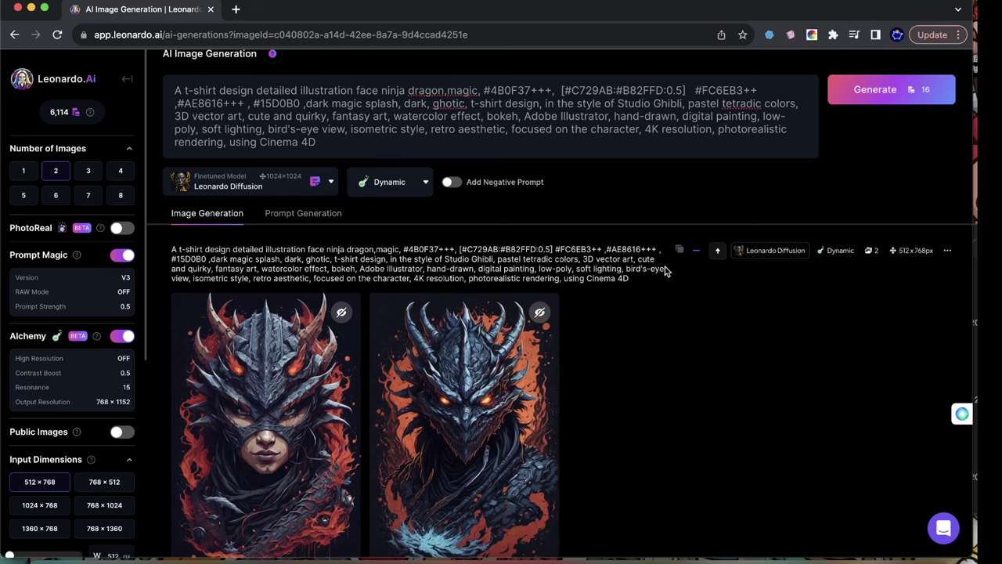
scroll(662, 270, down, 2)
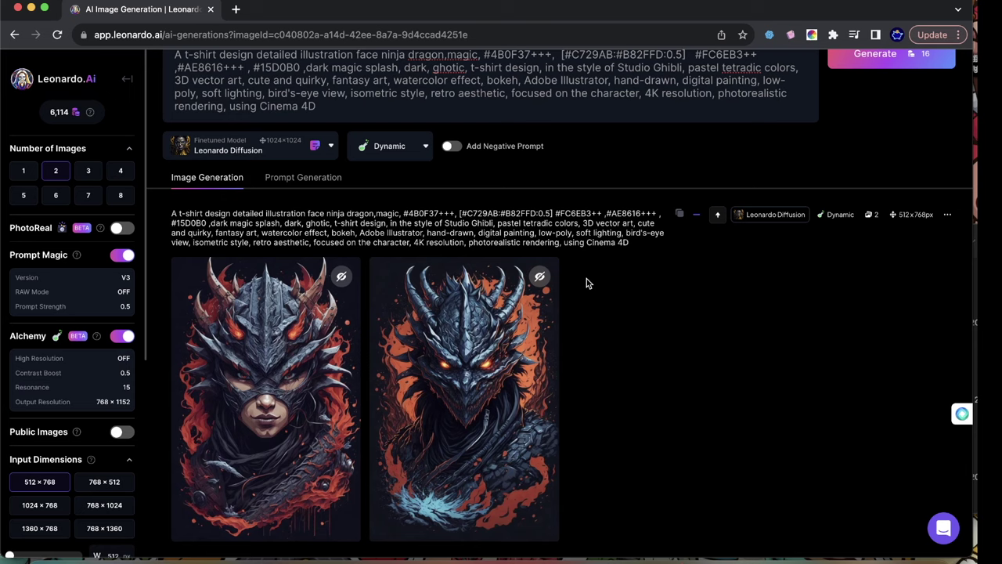
scroll(648, 276, up, 2)
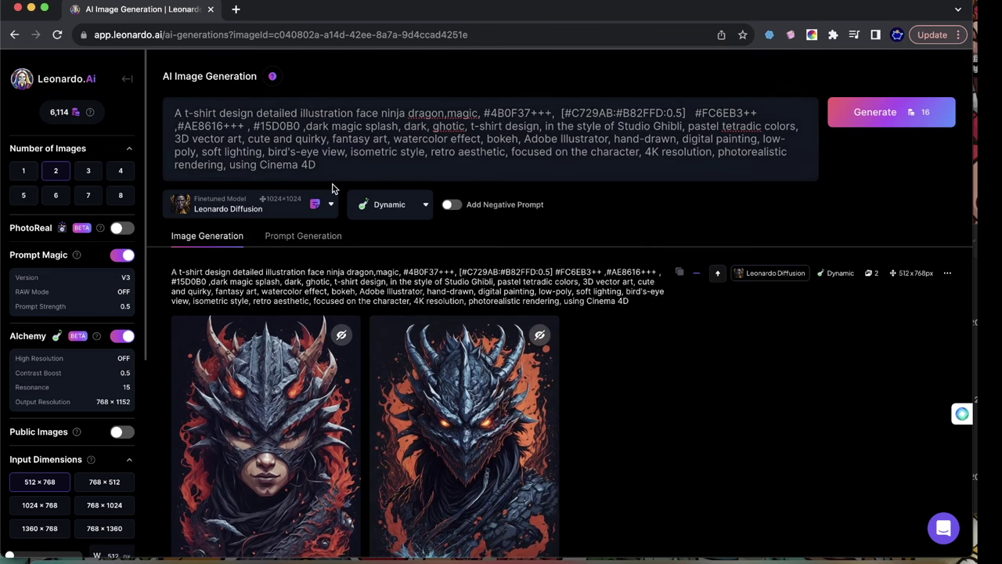
scroll(560, 212, down, 3)
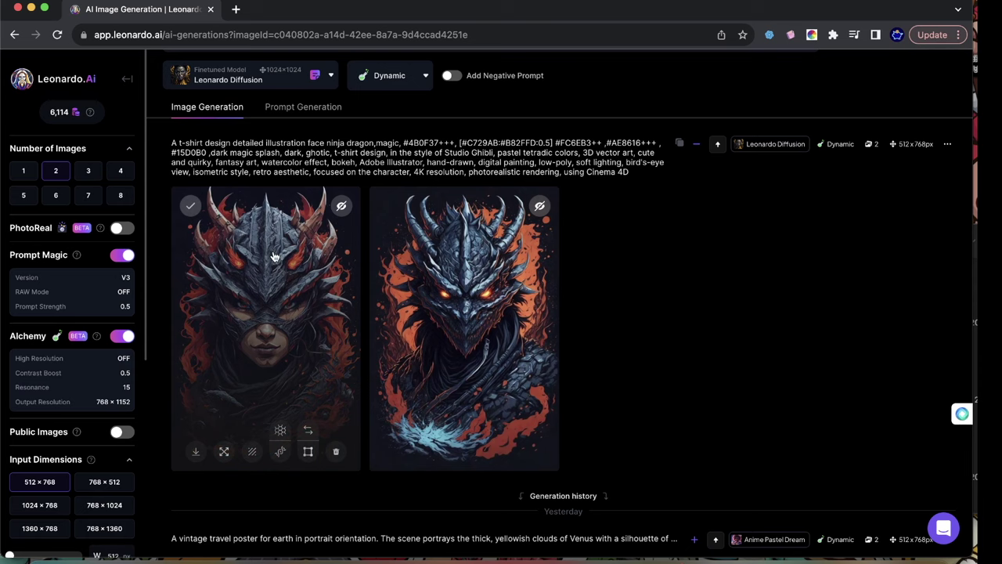
scroll(291, 157, up, 3)
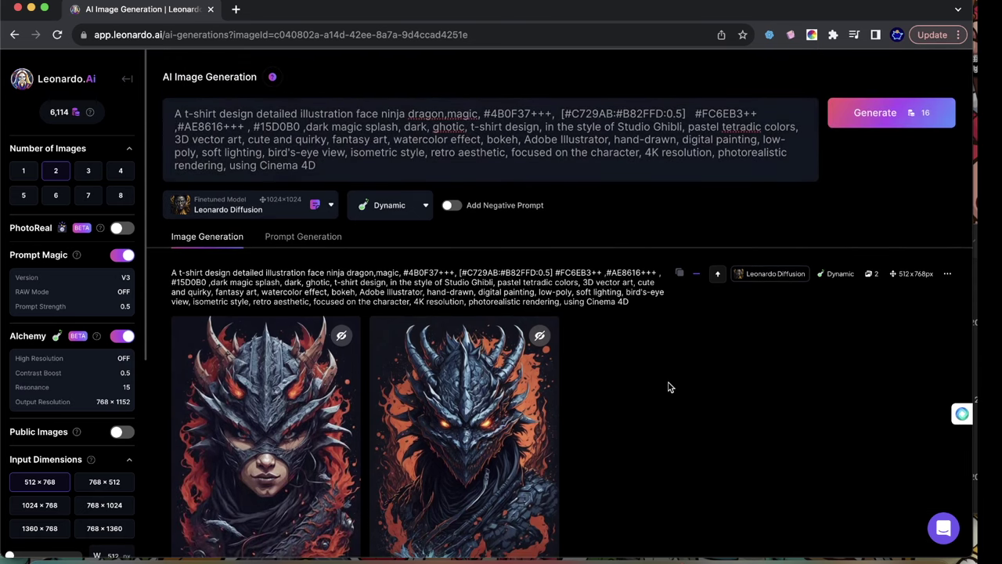
scroll(470, 399, down, 1)
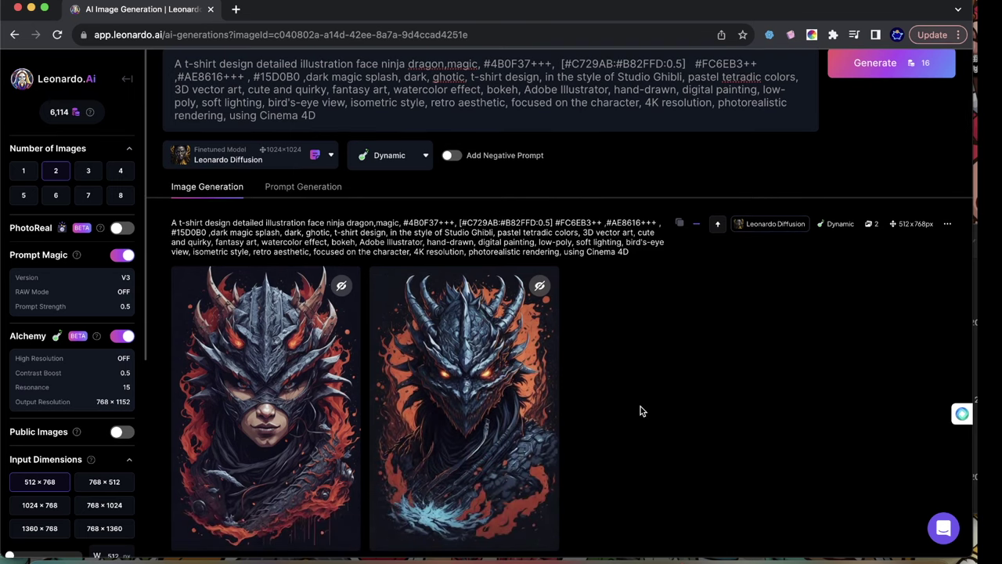
- Preview the masked ninja dragon image at full size and close the preview
mouse_move(356, 311)
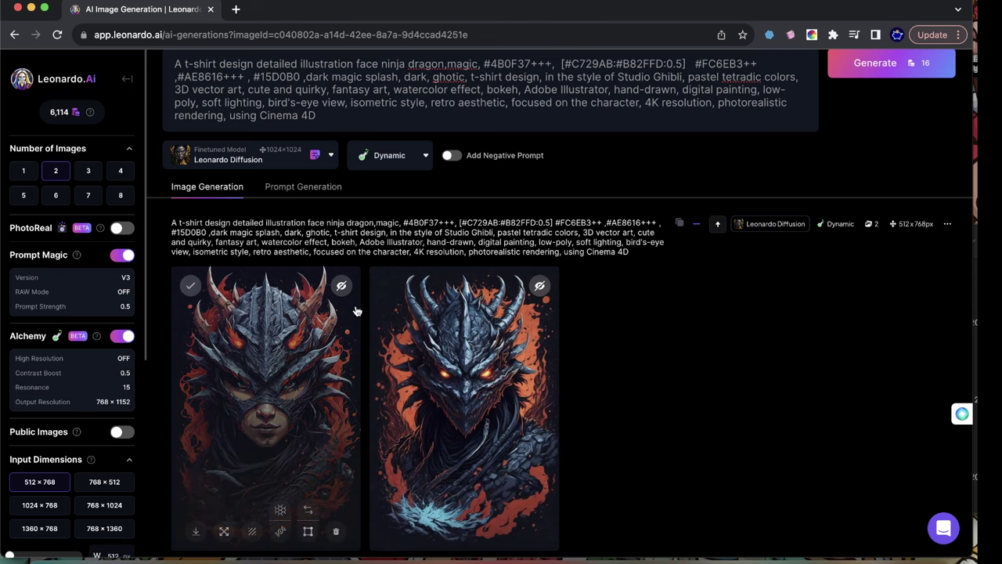
click(311, 408)
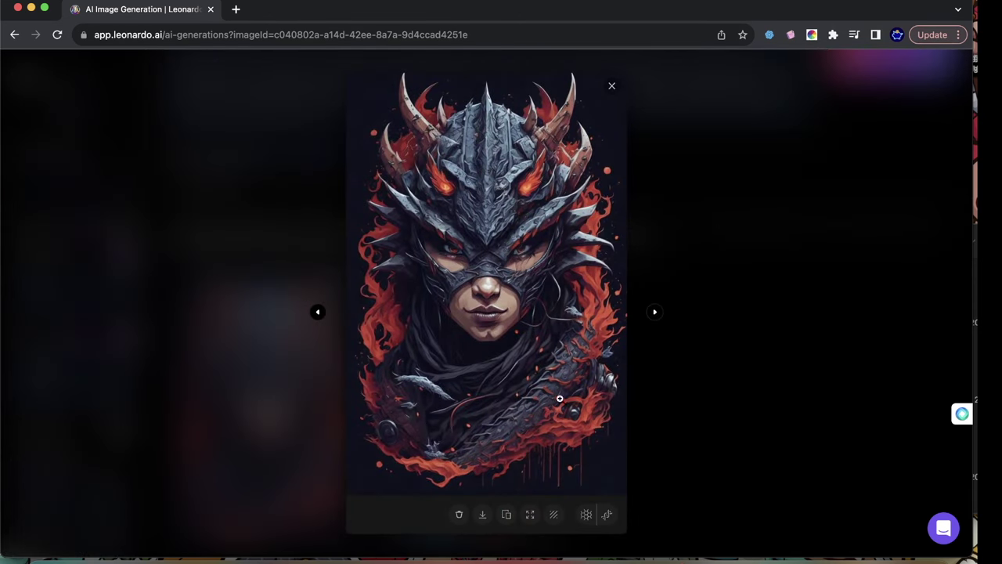
click(782, 278)
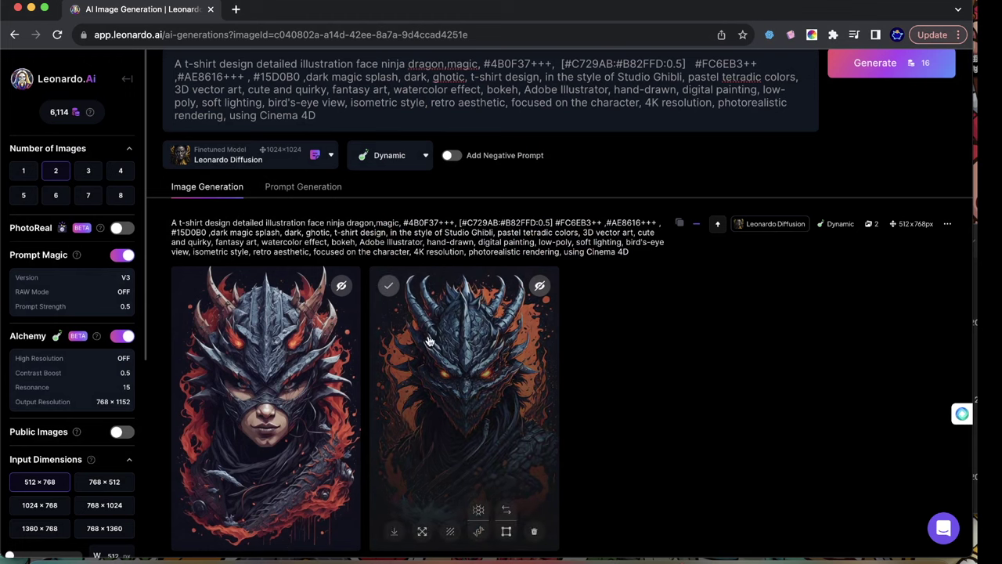
- Preview the Earth travel poster from yesterday's generation history, close it and return to the prompt
scroll(415, 320, down, 10)
scroll(291, 195, up, 3)
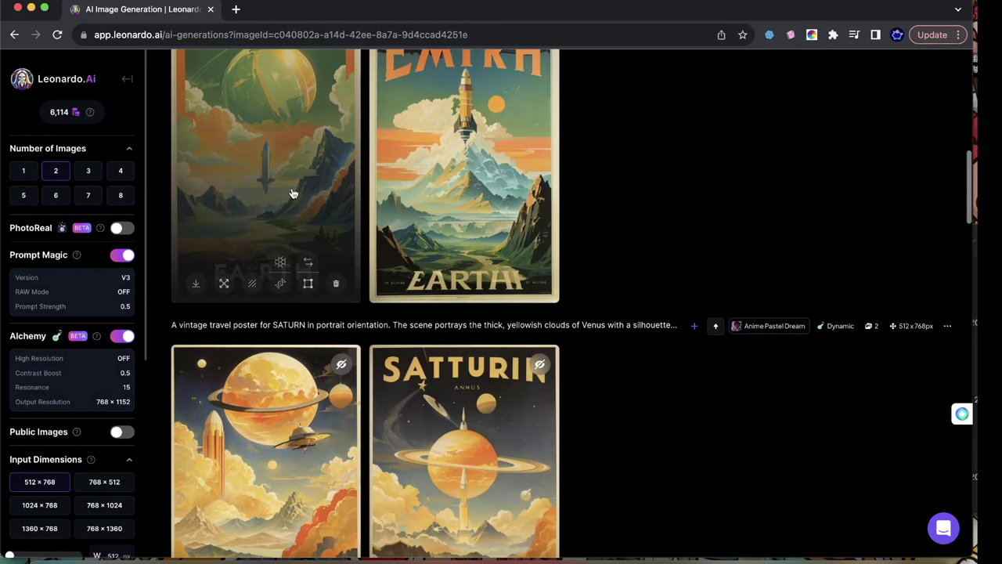
click(236, 340)
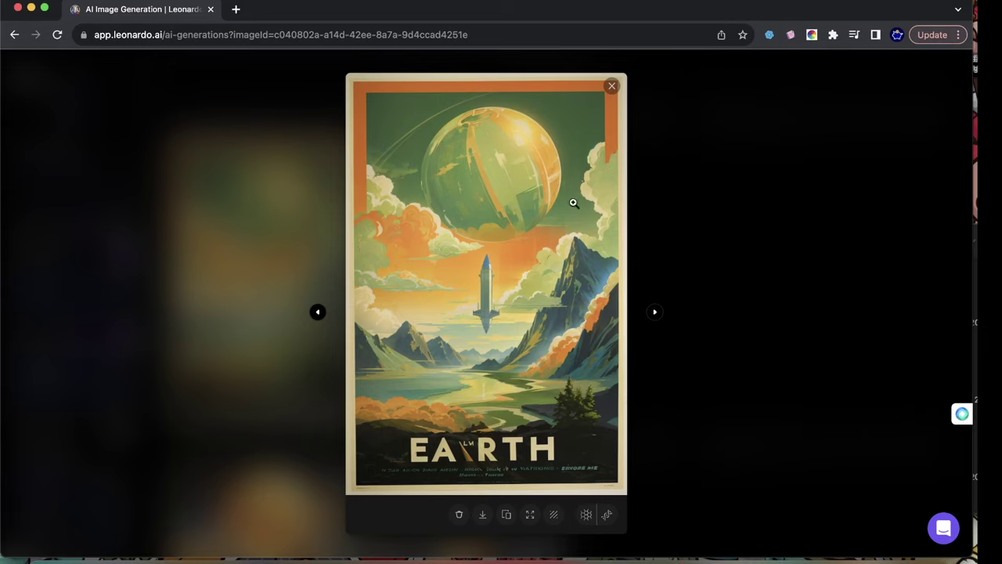
click(837, 339)
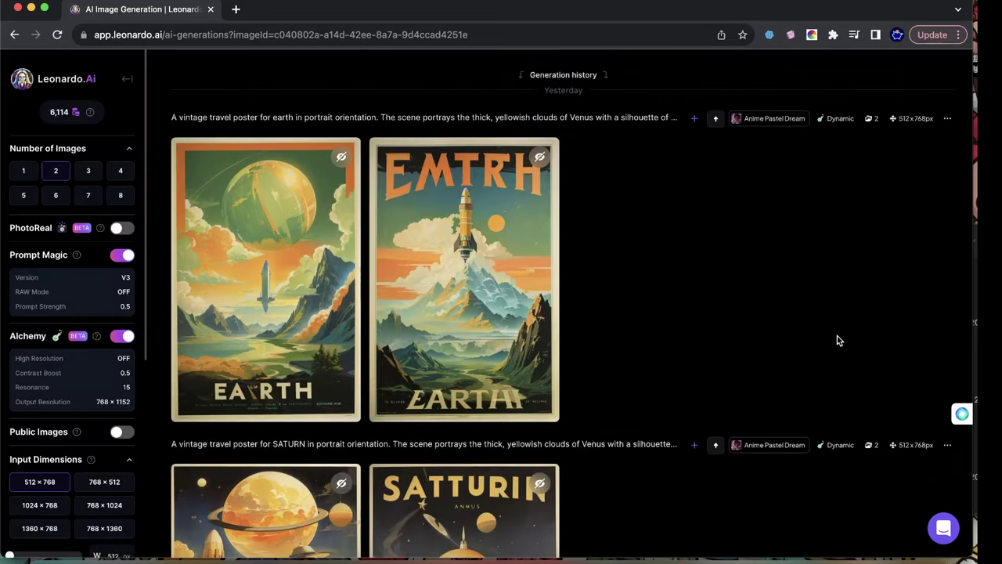
scroll(808, 340, up, 5)
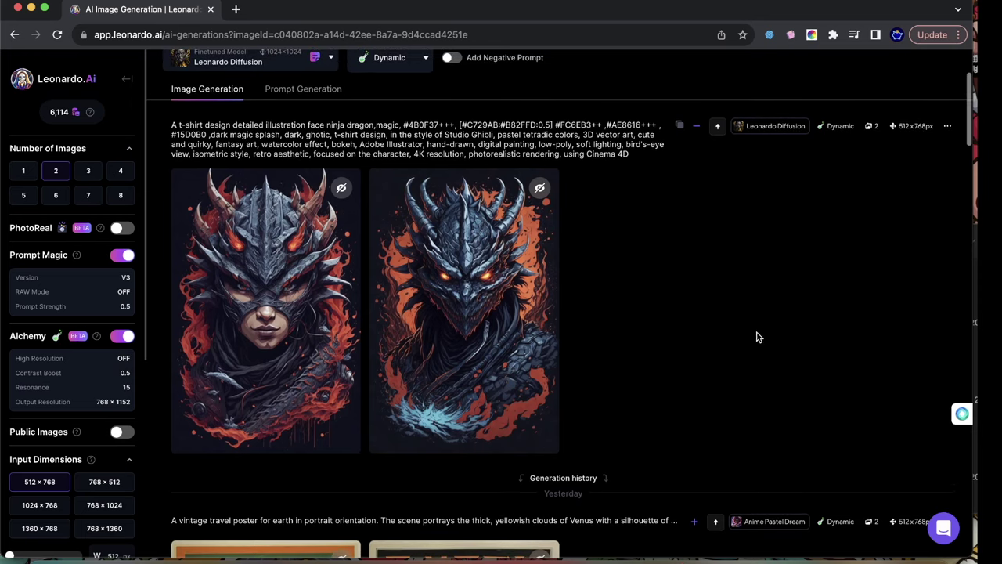
scroll(480, 265, up, 3)
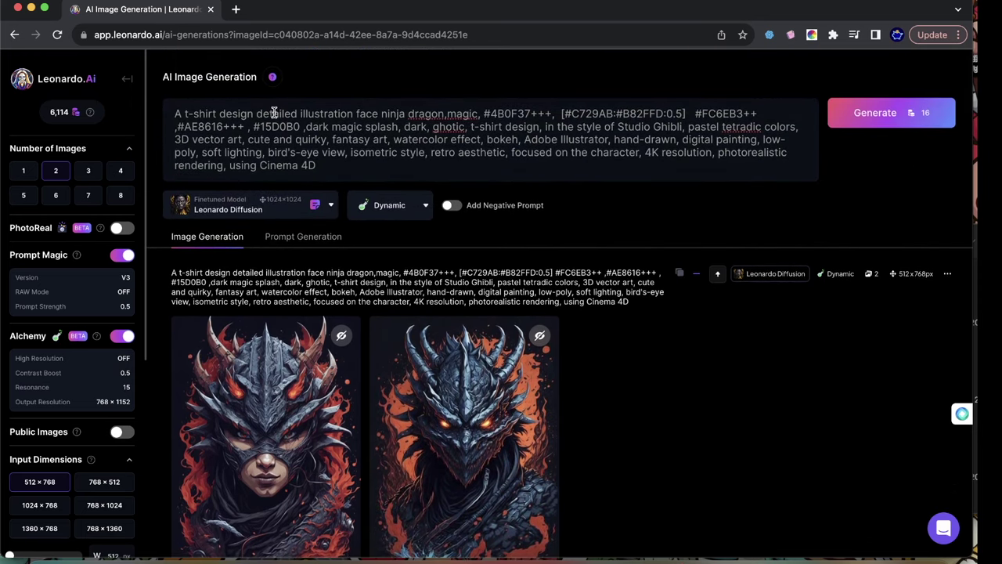
- Highlight the subject description and the section with the hex color codes in the prompt text
drag(246, 114, 487, 116)
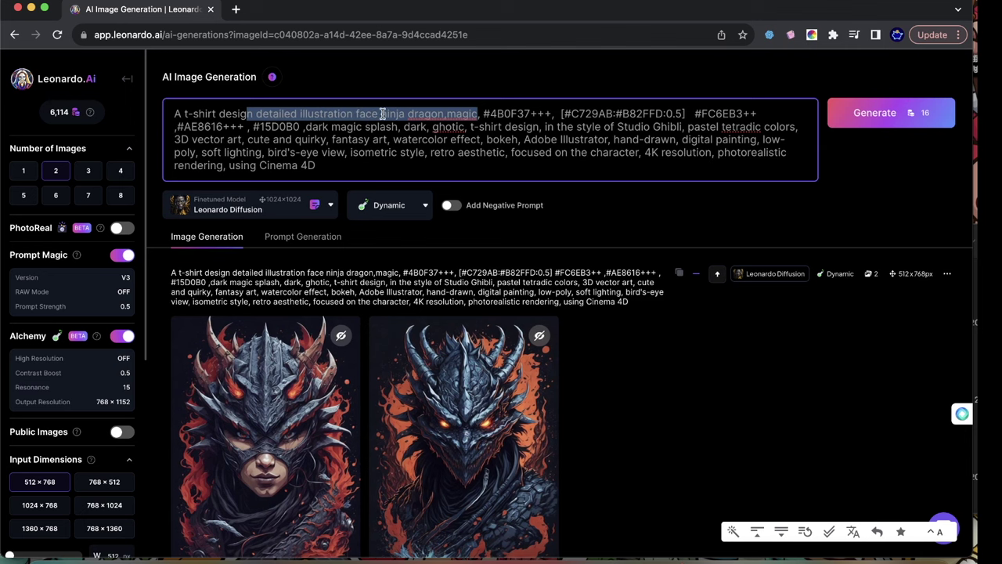
click(420, 114)
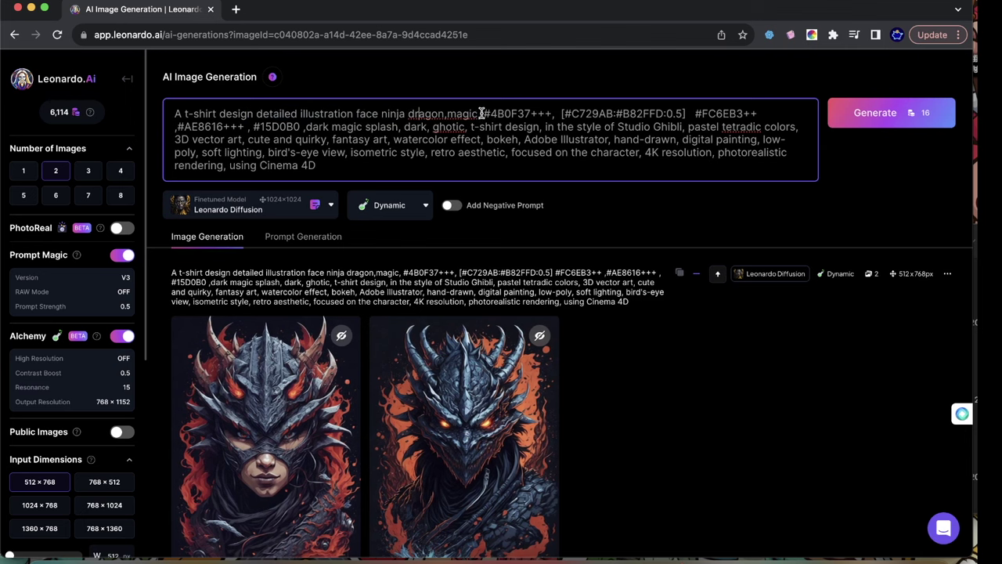
drag(482, 113, 397, 138)
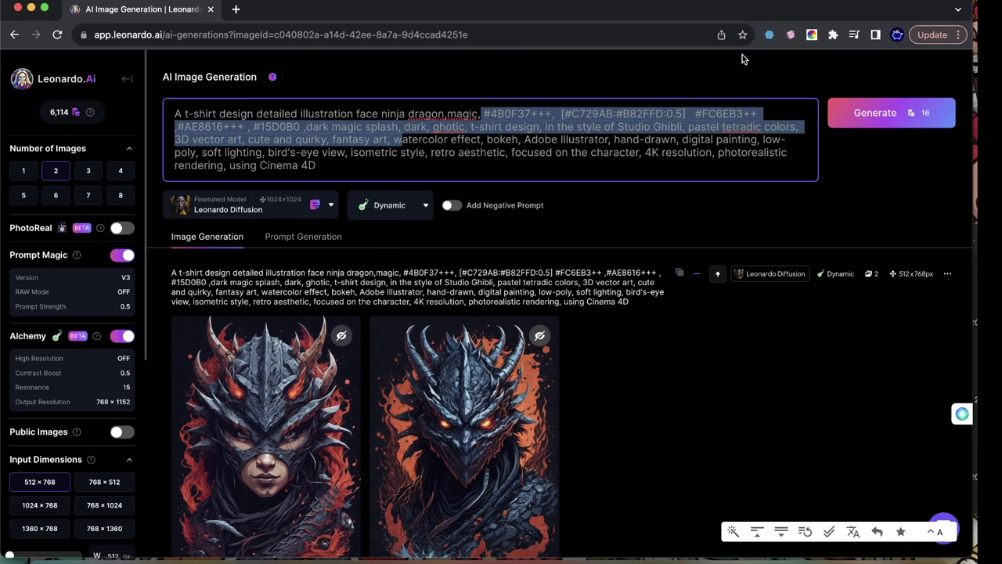
- Generate a six-color palette with the Ai Color Palette Generator extension, regenerating it repeatedly for new color combinations
click(812, 34)
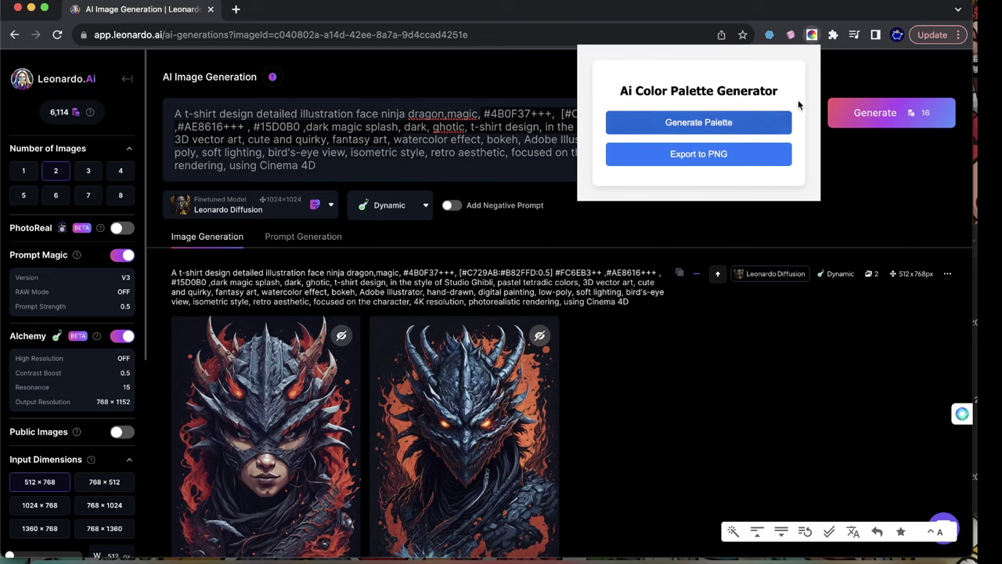
click(726, 126)
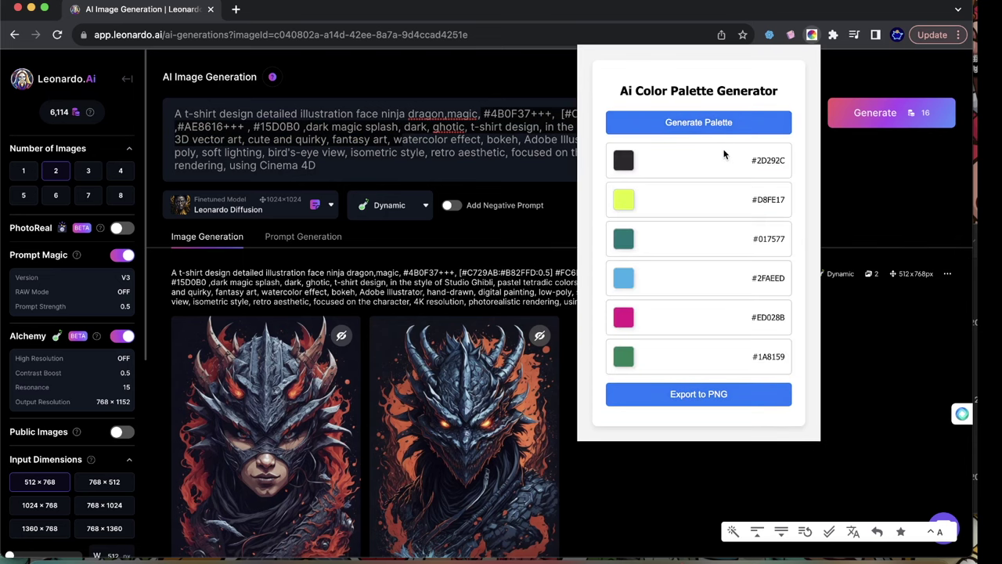
click(729, 125)
click(729, 123)
click(733, 125)
click(734, 125)
click(735, 125)
click(735, 126)
click(735, 125)
click(735, 125)
click(735, 125)
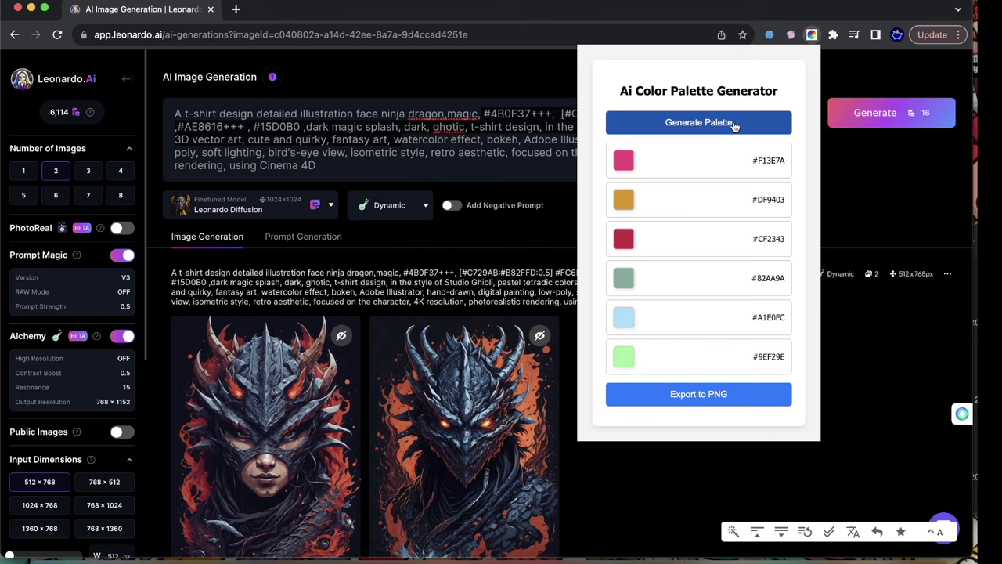
click(734, 125)
- Export the generated palette to PNG and open the downloaded color_palette.png
click(713, 392)
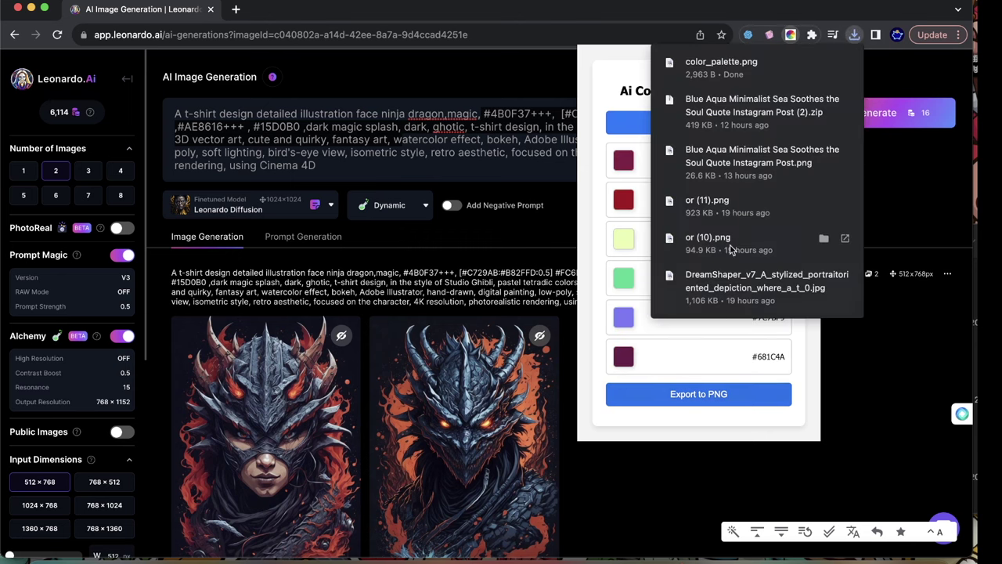
click(697, 66)
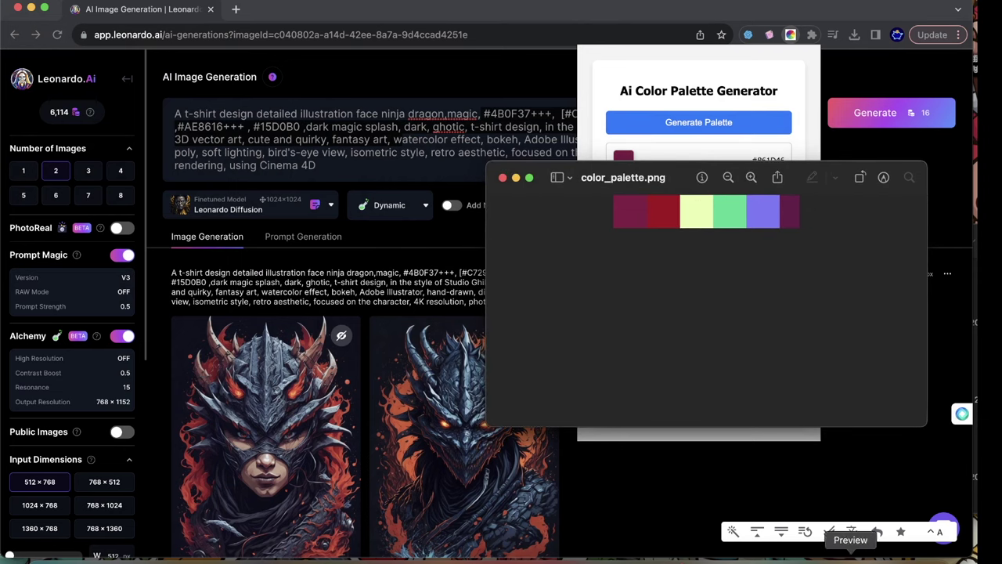
click(833, 552)
click(890, 413)
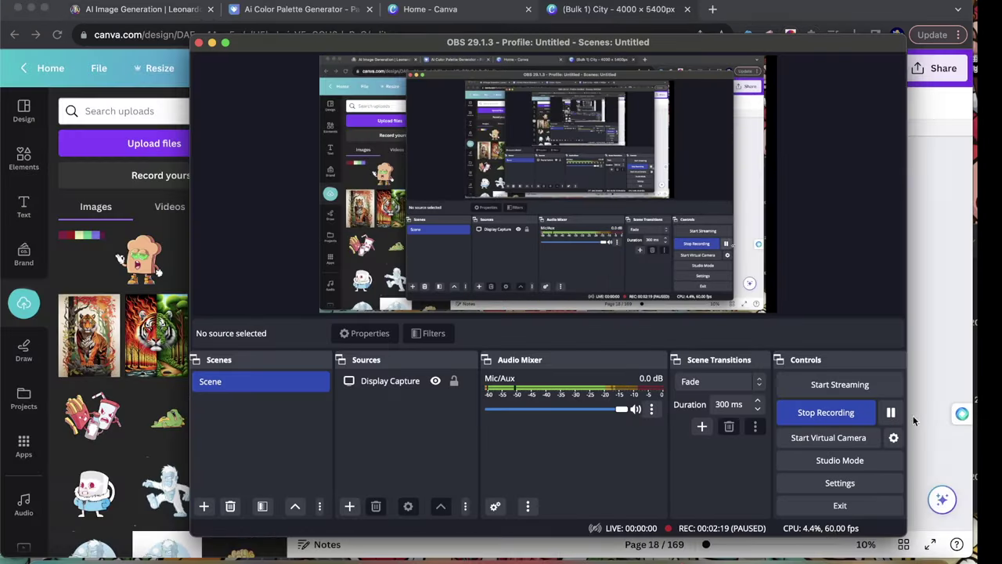
click(914, 421)
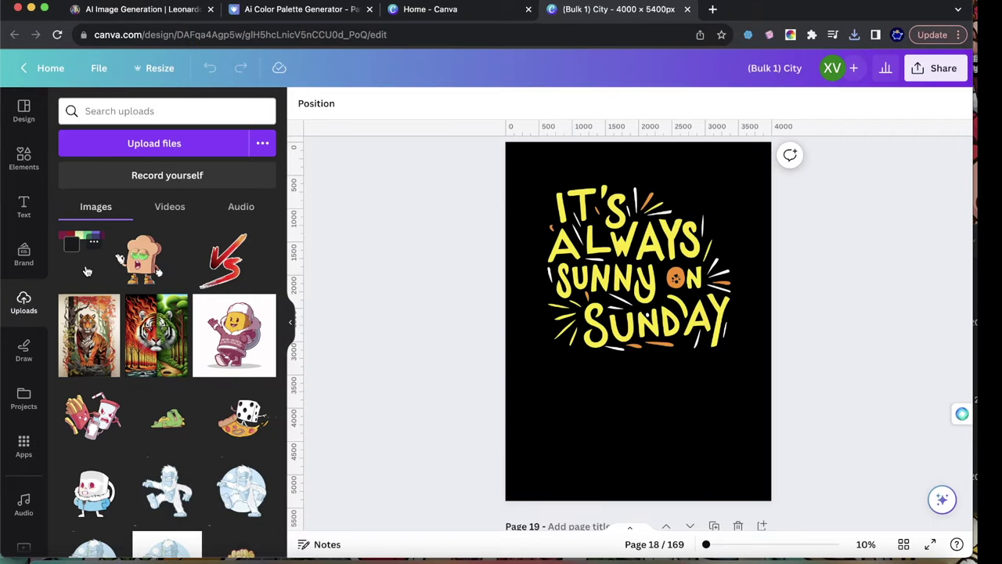
- In Canva, add the uploaded palette image to page 18 and enlarge it into a wide strip below the "It's Always Sunny on Sunday" lettering
click(86, 271)
drag(655, 377, 637, 500)
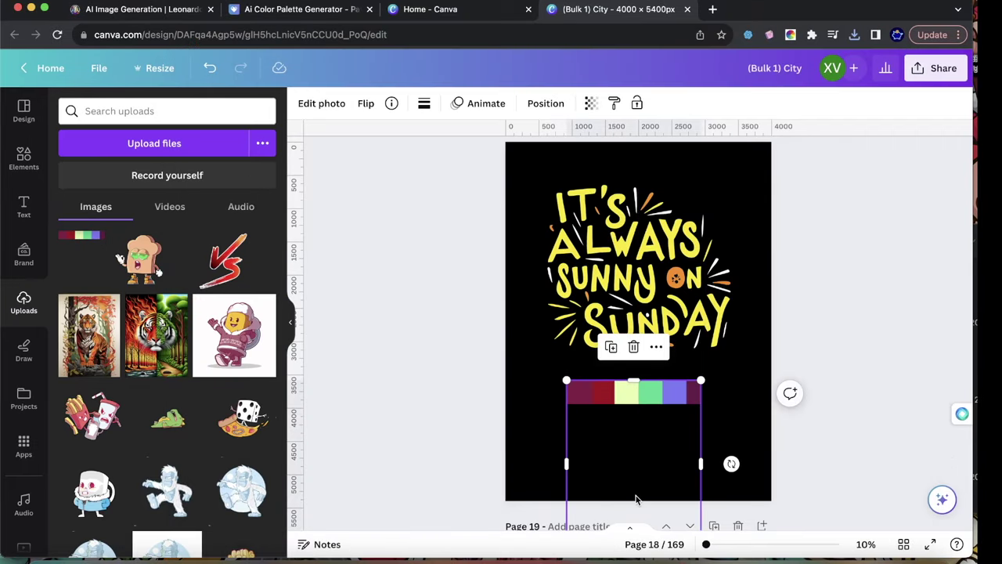
drag(701, 381, 839, 206)
drag(776, 370, 705, 513)
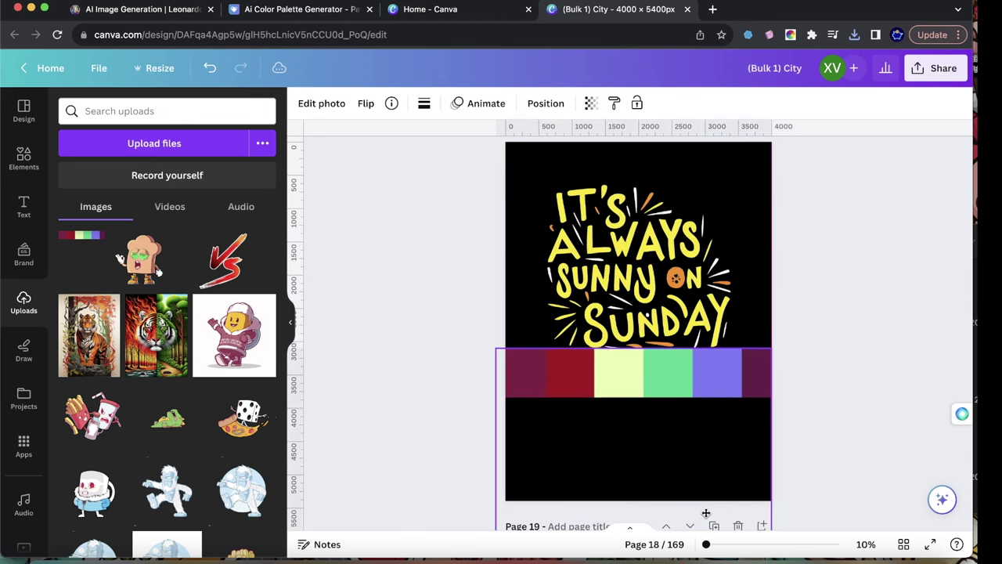
drag(771, 349, 732, 397)
drag(682, 420, 701, 424)
click(675, 276)
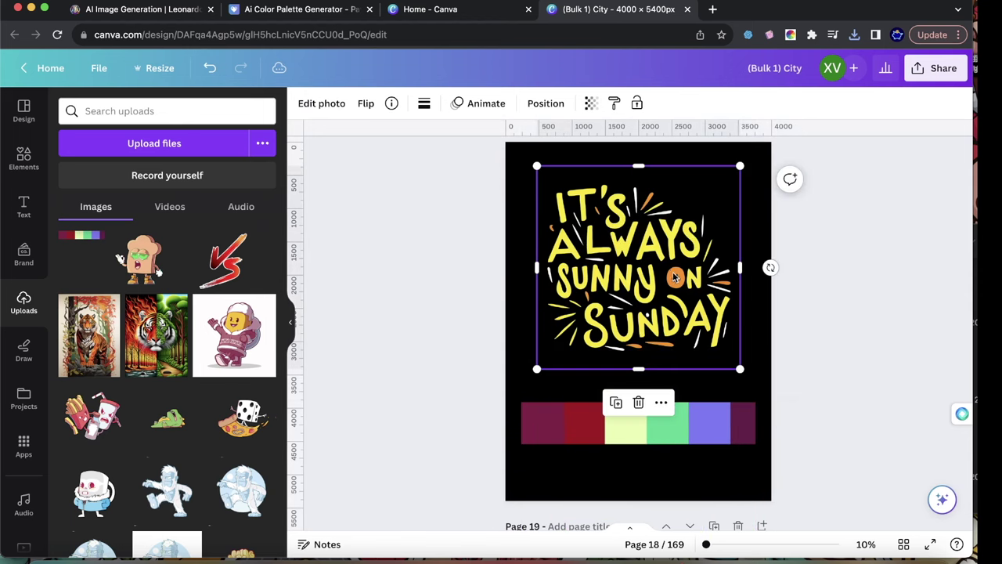
- Add a circle shape to the page and place it over the upper part of the lettering
click(23, 157)
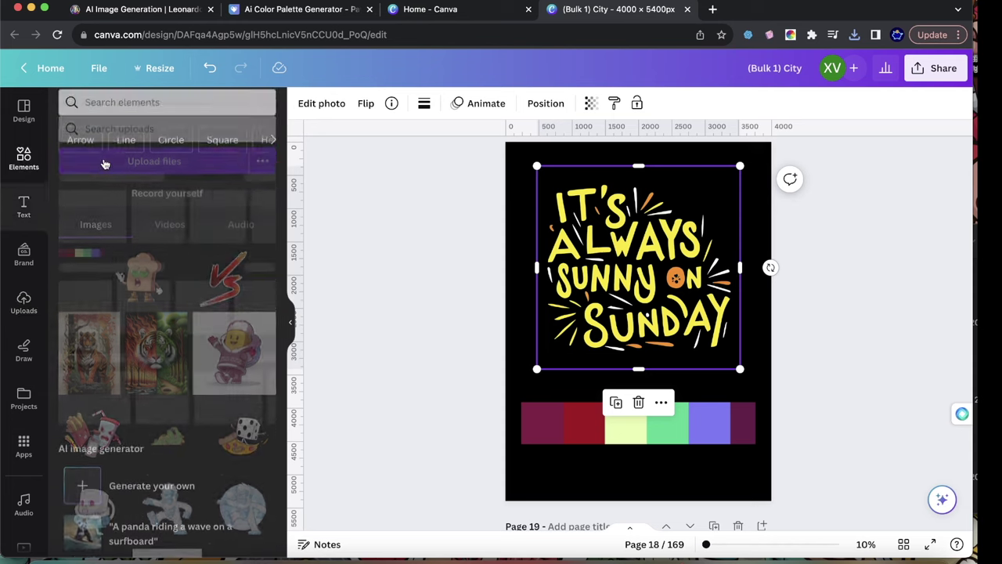
click(111, 300)
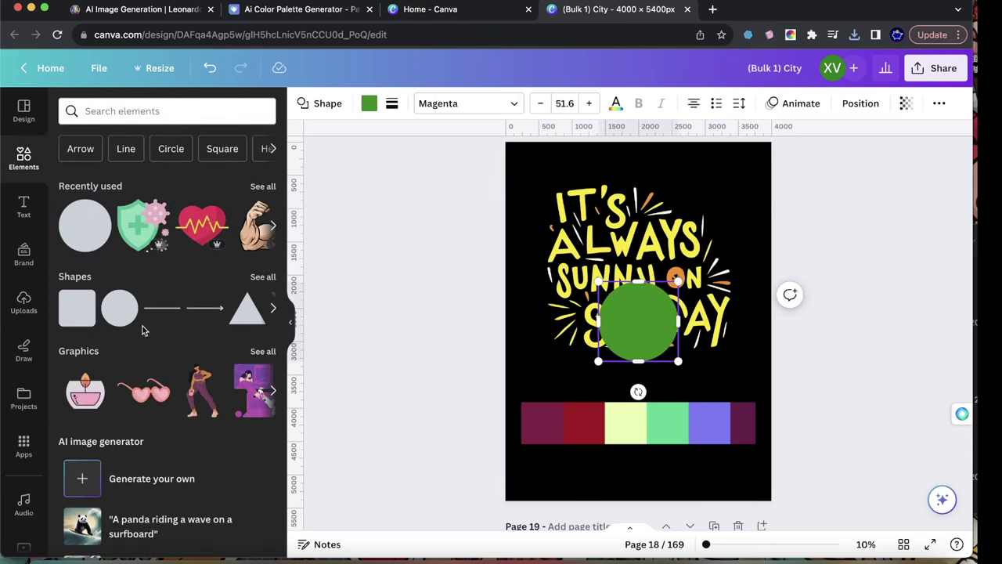
click(857, 311)
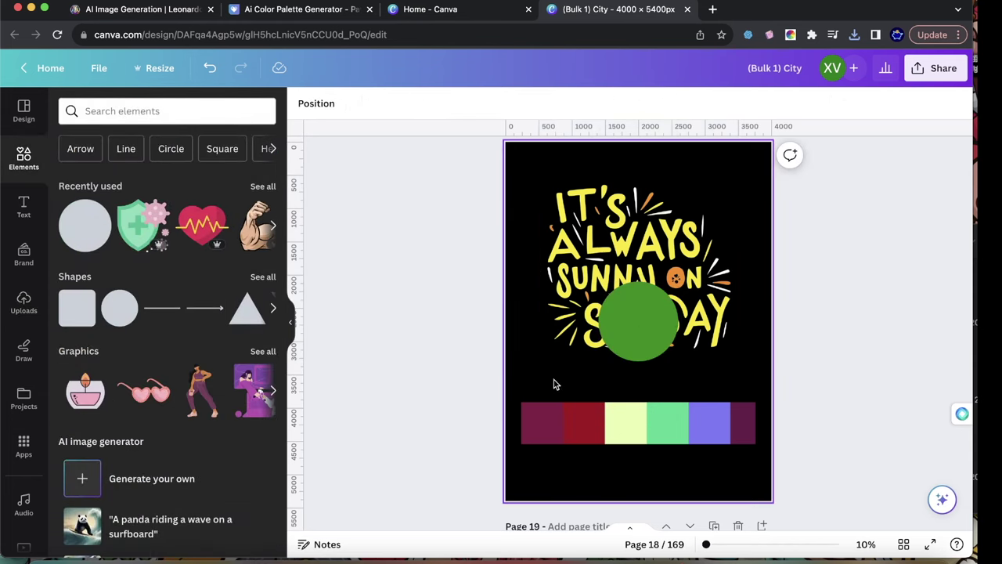
drag(649, 322, 674, 242)
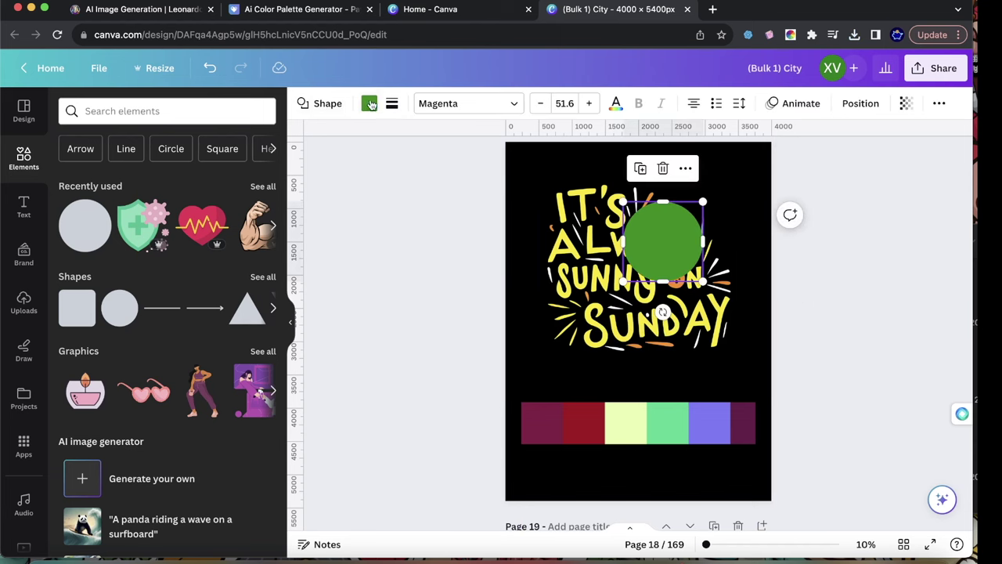
- Try the palette image's photo colors on the circle, finish with the dark plum, and move the circle lower over the lettering
click(369, 104)
scroll(175, 345, down, 10)
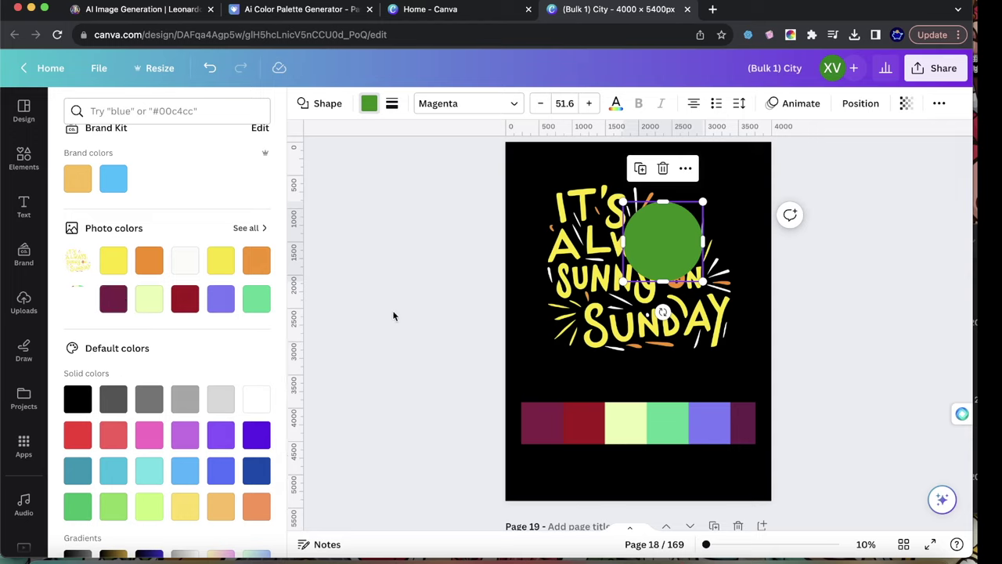
click(257, 299)
click(221, 298)
click(148, 298)
click(118, 302)
drag(644, 248, 633, 294)
- Look through the T-shirt designs on the pages just before page 18, including the Charging Up and Fortune Cookie designs
scroll(618, 306, up, 10)
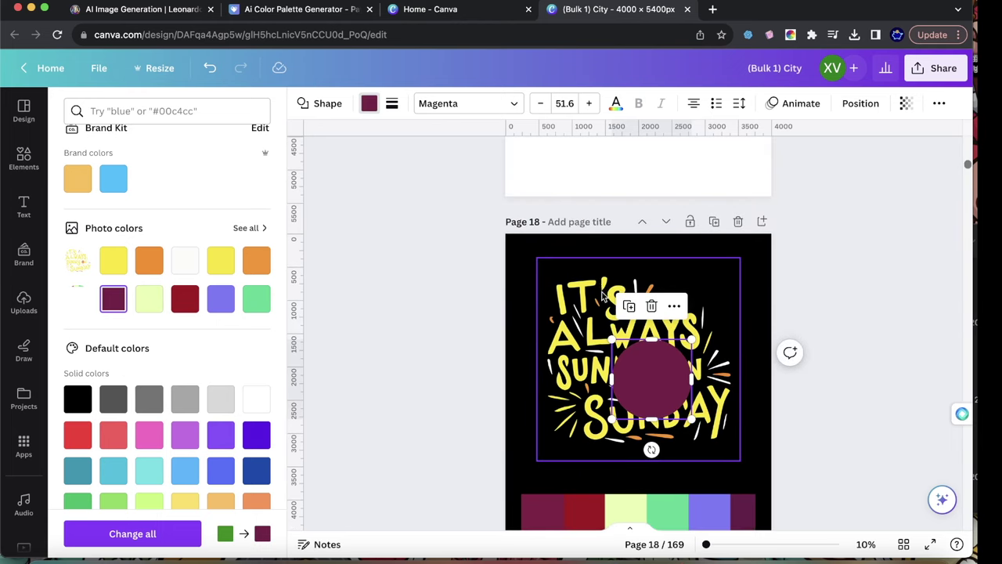
scroll(623, 312, up, 10)
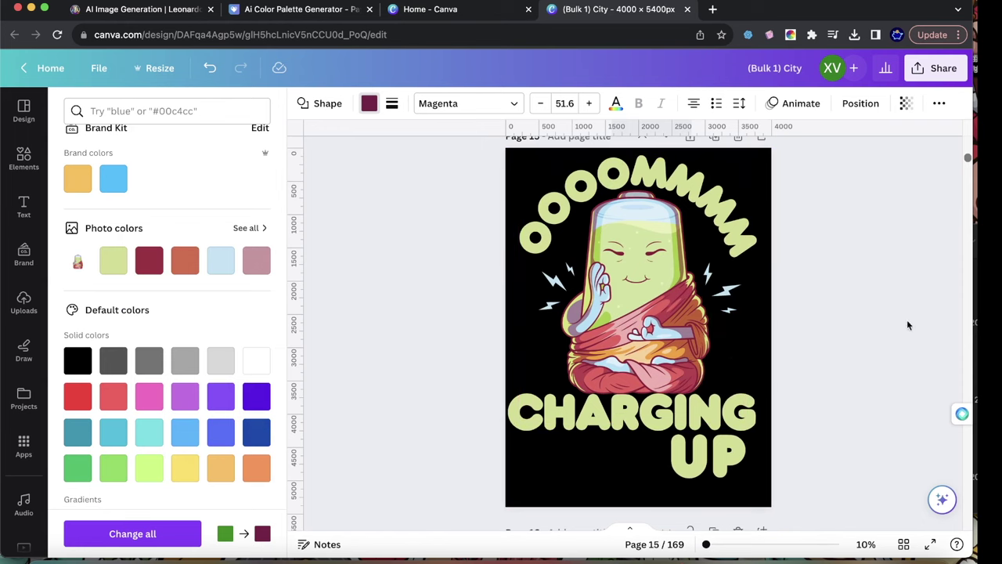
scroll(487, 284, down, 15)
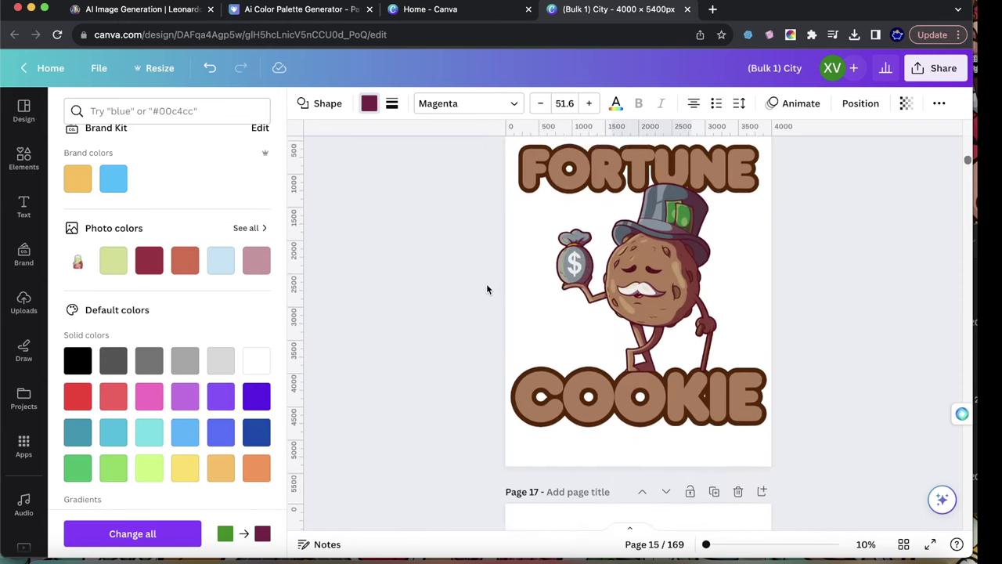
drag(654, 310, 735, 282)
- Switch to Leonardo.Ai and examine the #4B0F37 color code with its +++ weighting in the ninja dragon prompt against the two generated images
click(159, 10)
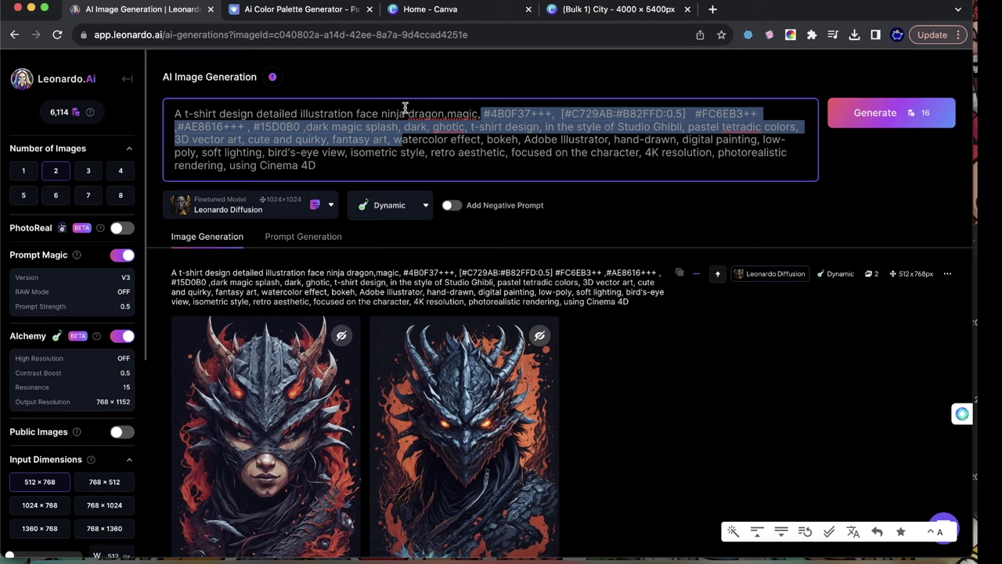
click(502, 114)
drag(486, 114, 515, 115)
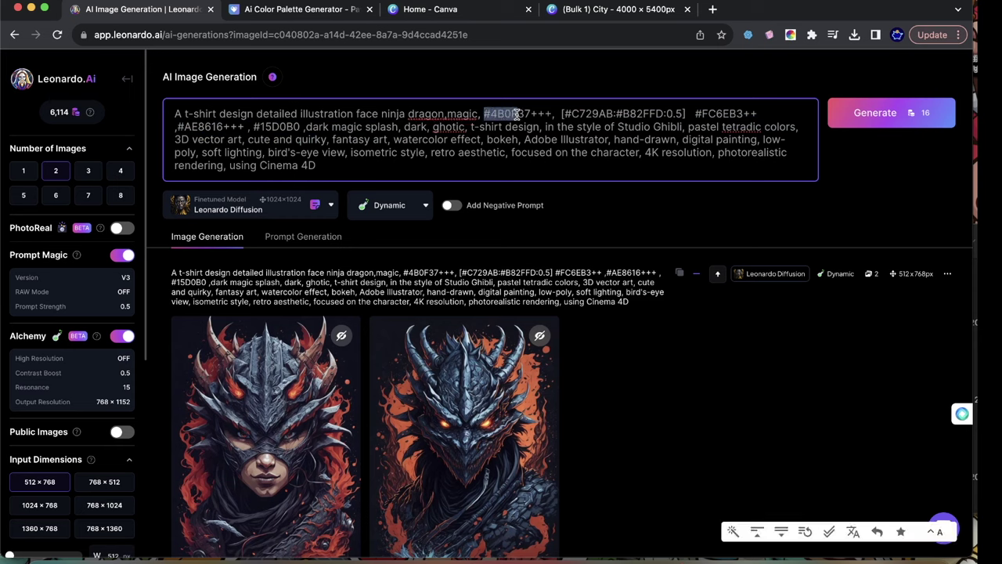
click(523, 114)
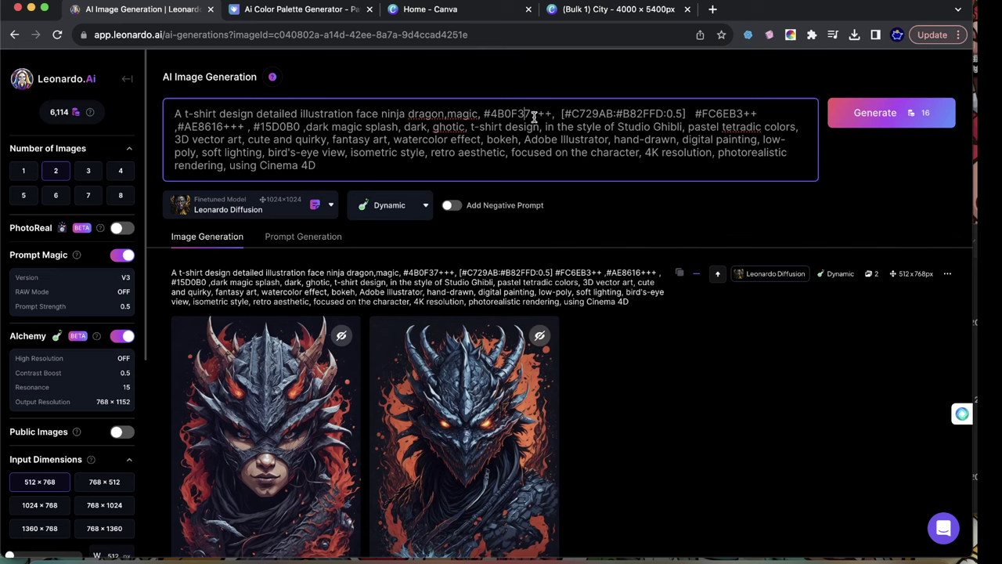
drag(531, 114, 551, 115)
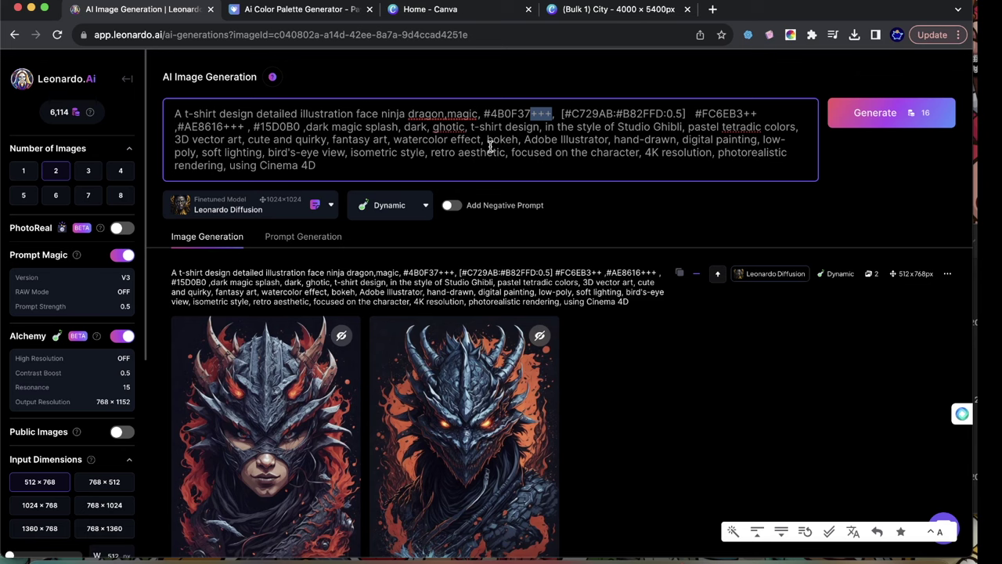
scroll(555, 149, down, 1)
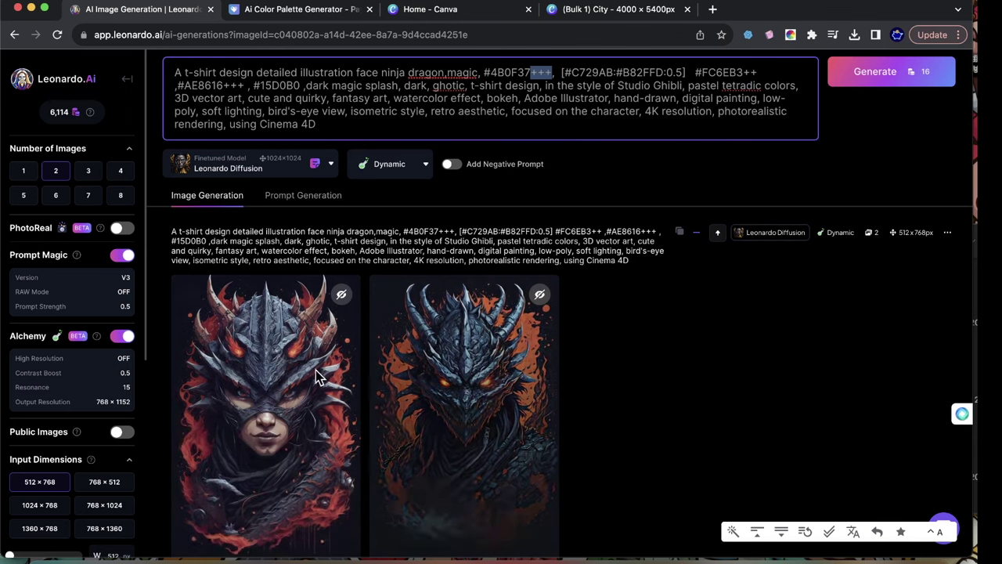
scroll(399, 326, down, 1)
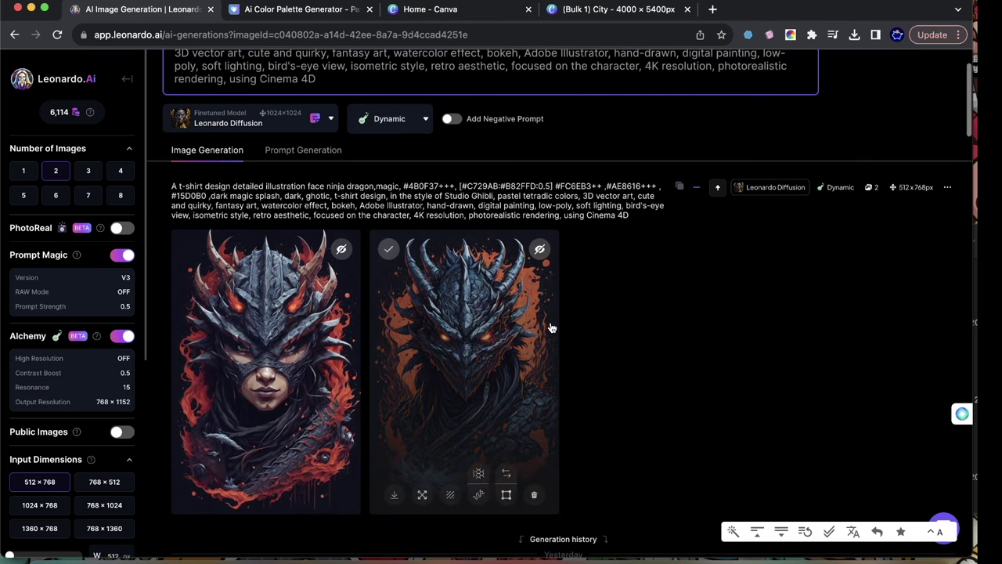
scroll(558, 315, up, 1)
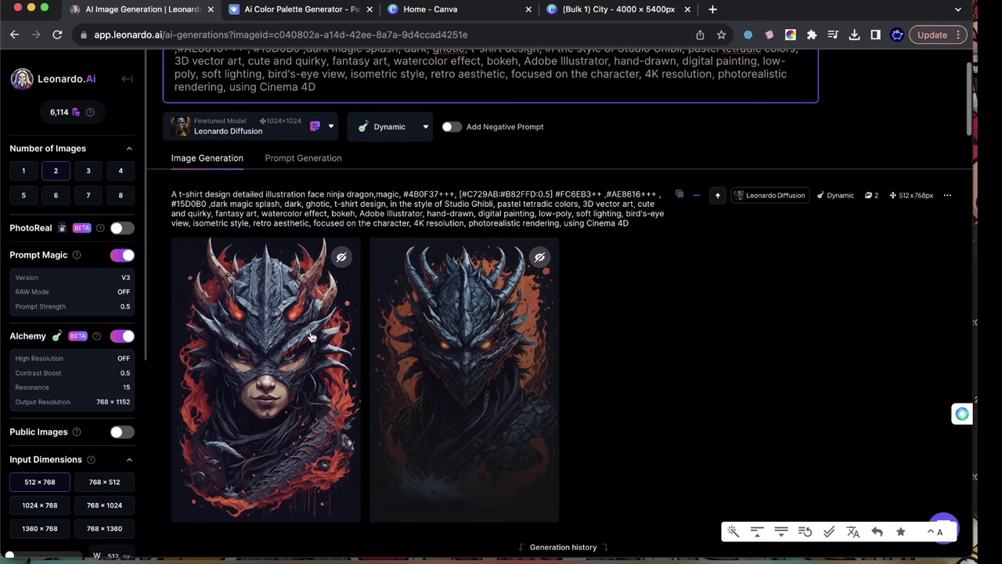
scroll(593, 291, up, 2)
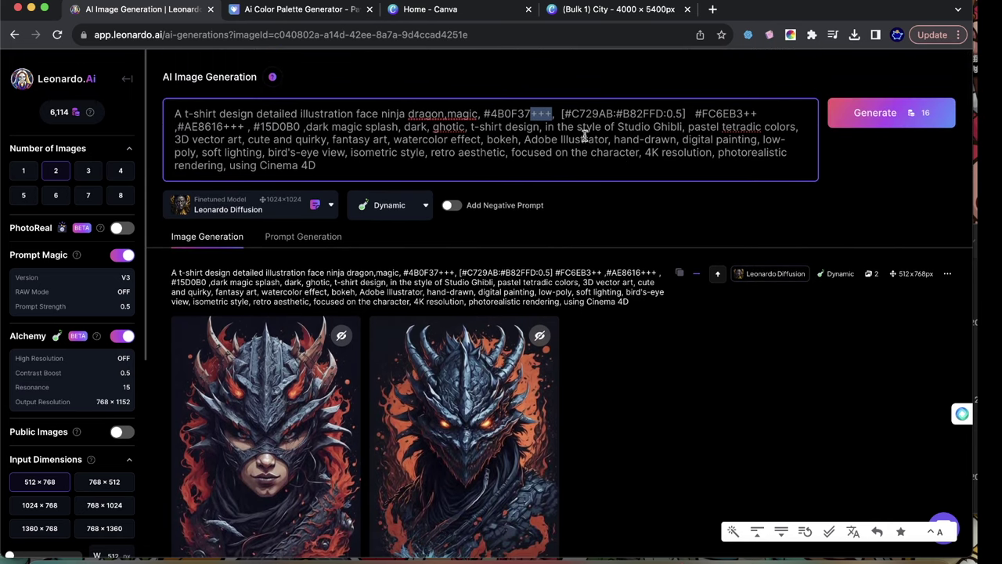
- Examine the plus-sign weighting on #4B0F37 and #FC6EB3 and the color blend [#C729AB:#B82FFD:0.5] in the prompt
click(484, 116)
drag(533, 114, 554, 114)
drag(758, 115, 702, 115)
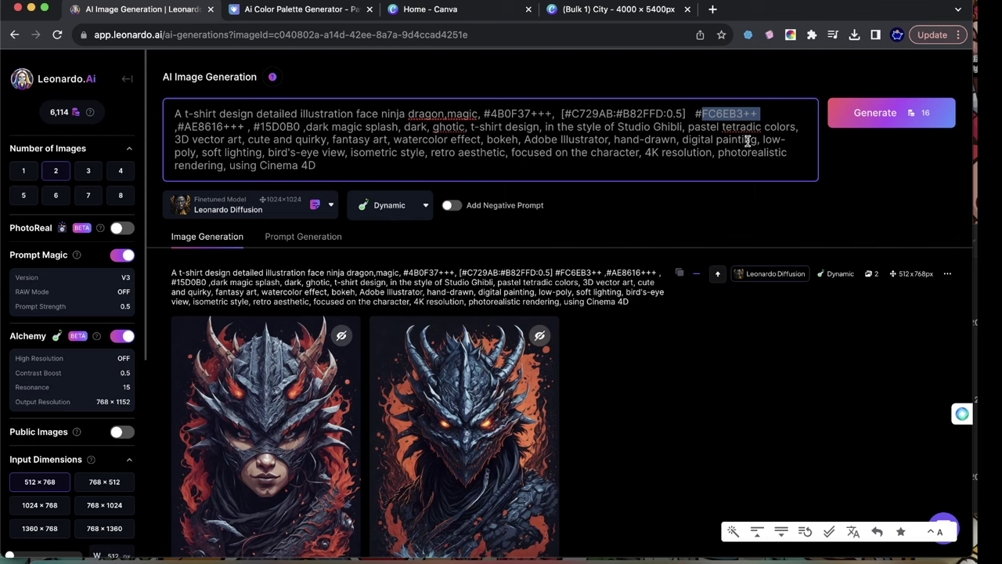
scroll(627, 274, down, 3)
scroll(627, 270, up, 3)
drag(565, 114, 615, 112)
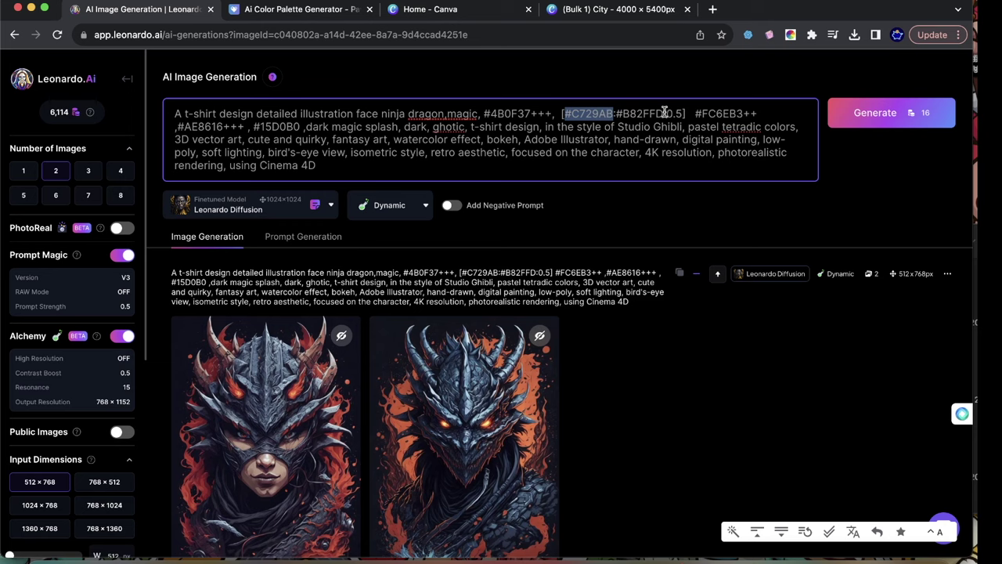
mouse_move(683, 112)
mouse_down()
mouse_move(576, 112)
mouse_move(681, 109)
mouse_up()
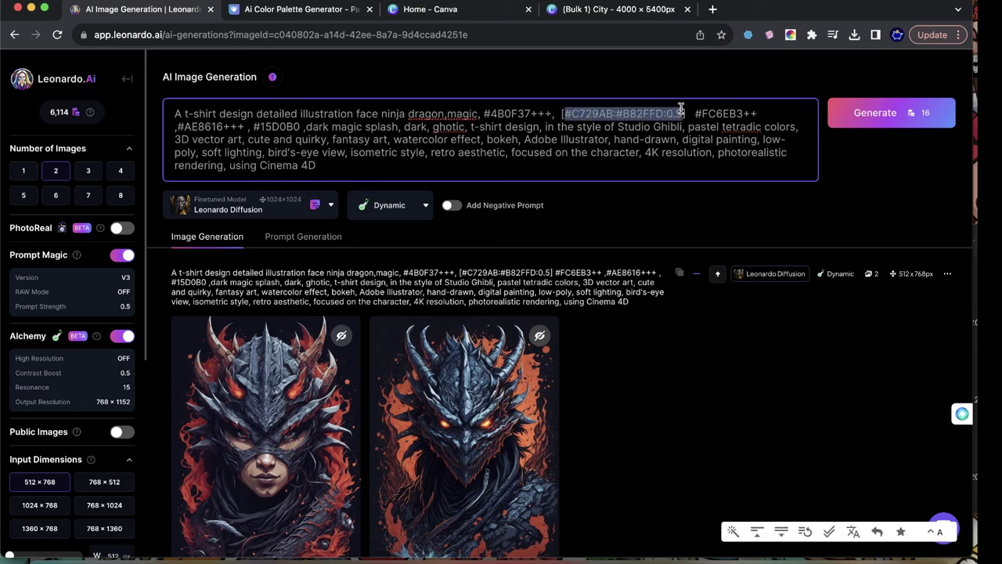
click(632, 136)
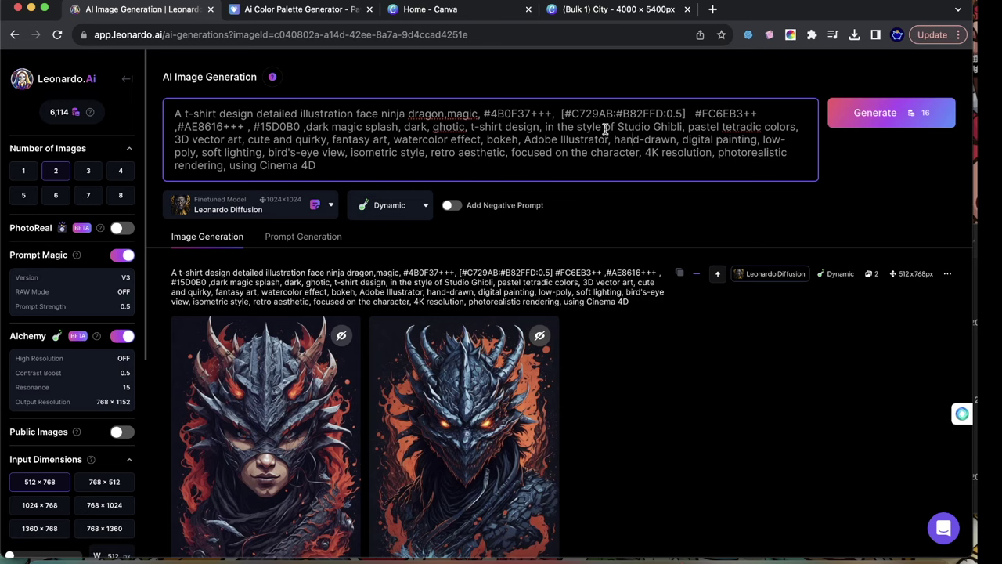
- View the two generated ninja dragon images enlarged, compare their colors, and close the preview
scroll(604, 132, down, 3)
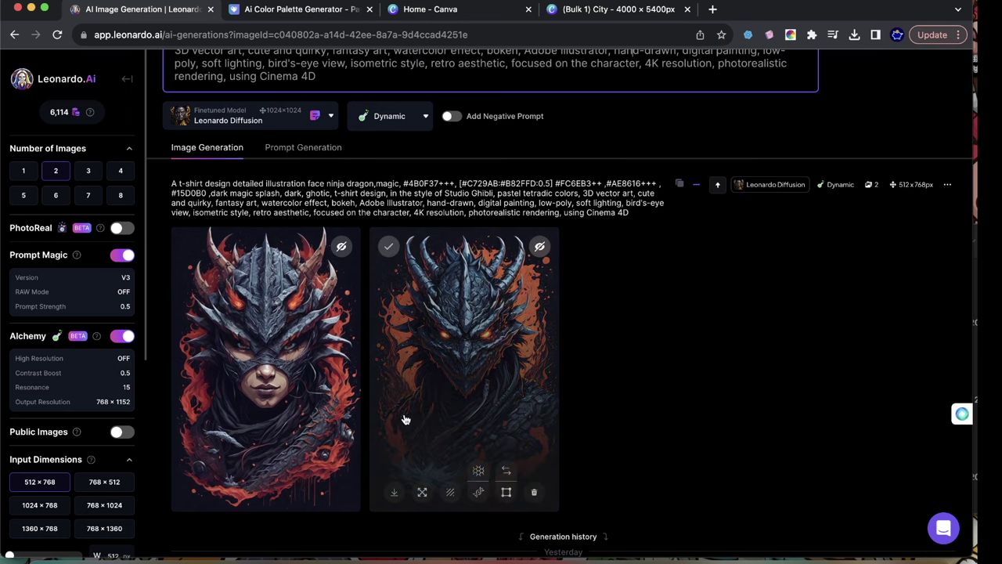
click(303, 321)
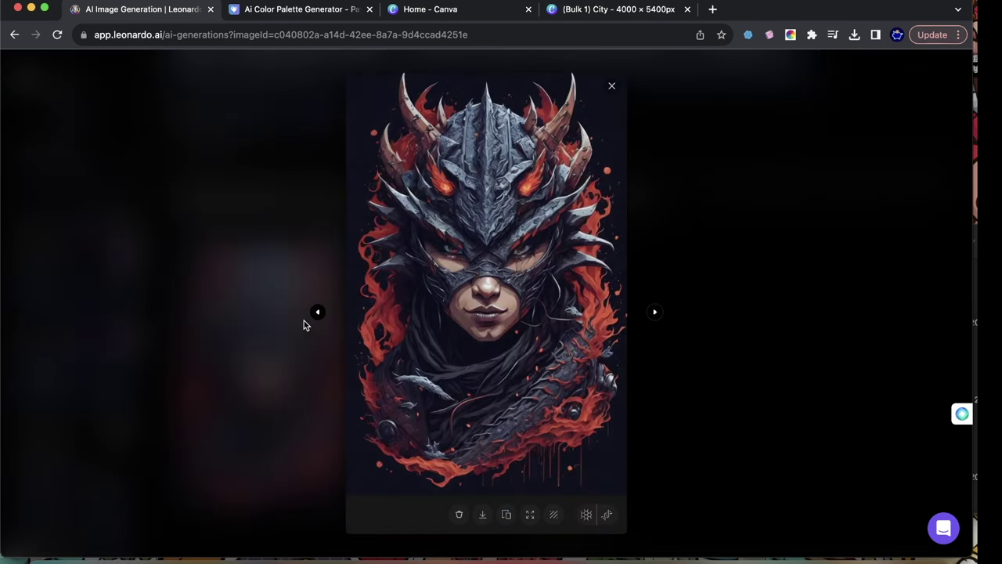
click(655, 313)
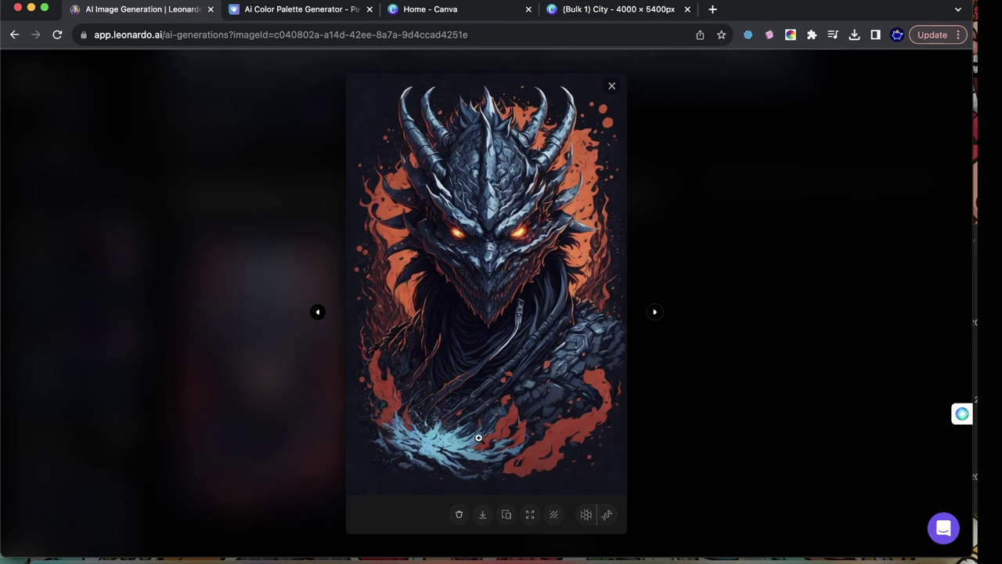
click(317, 313)
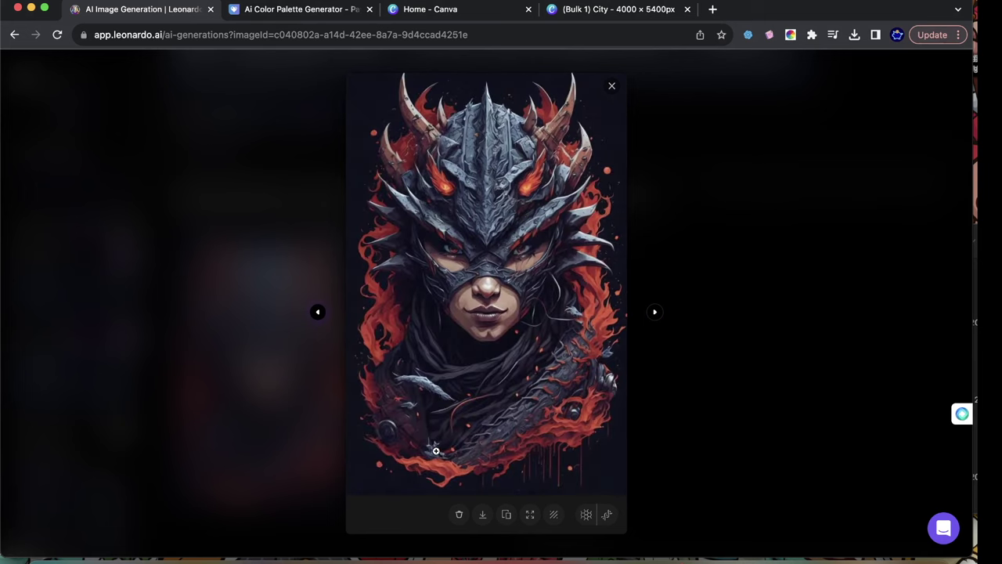
click(653, 312)
click(677, 304)
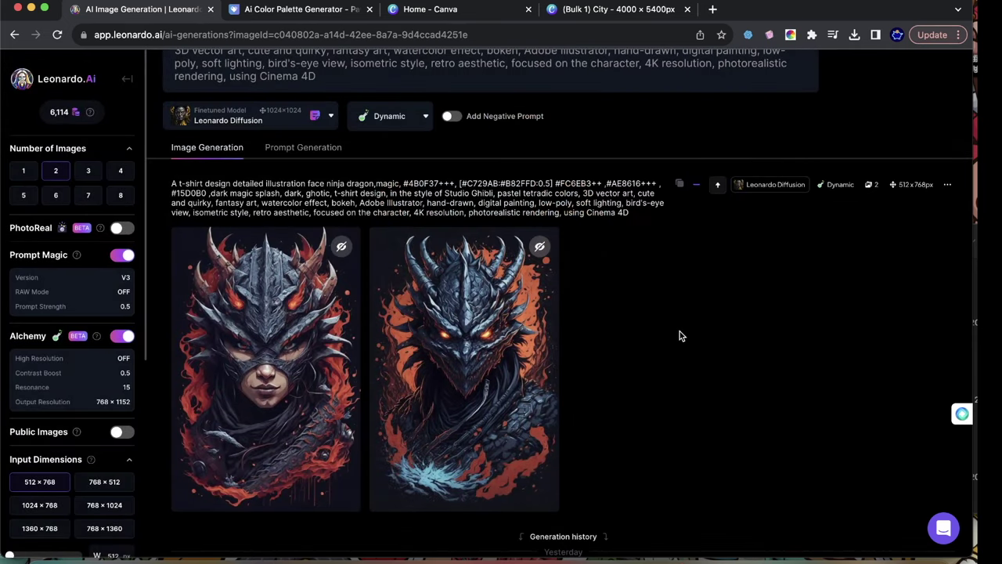
- Review the style keywords after the color codes in the prompt, from "dark magic splash" to "using Cinema 4D"
scroll(675, 333, up, 1)
scroll(611, 309, up, 1)
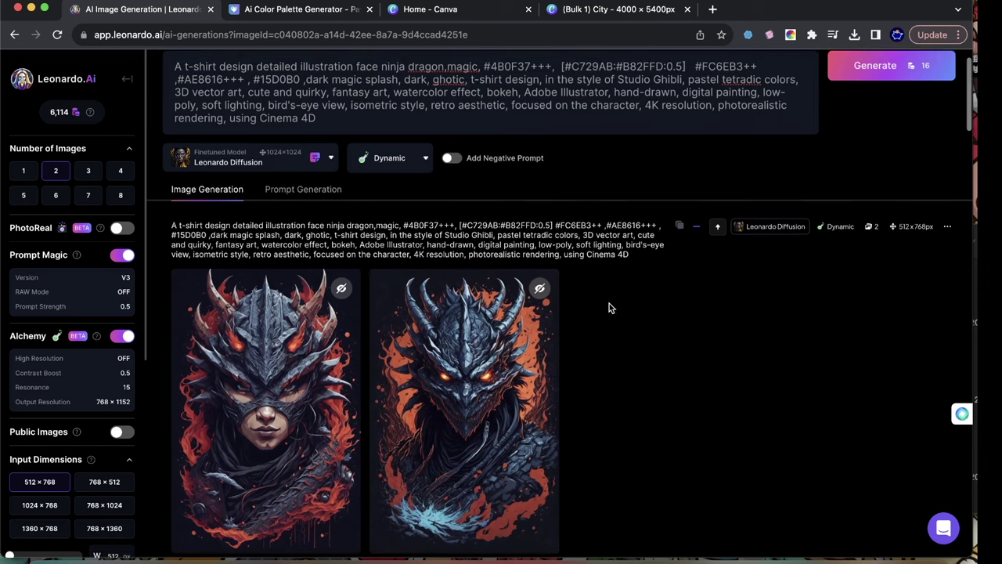
scroll(611, 309, up, 2)
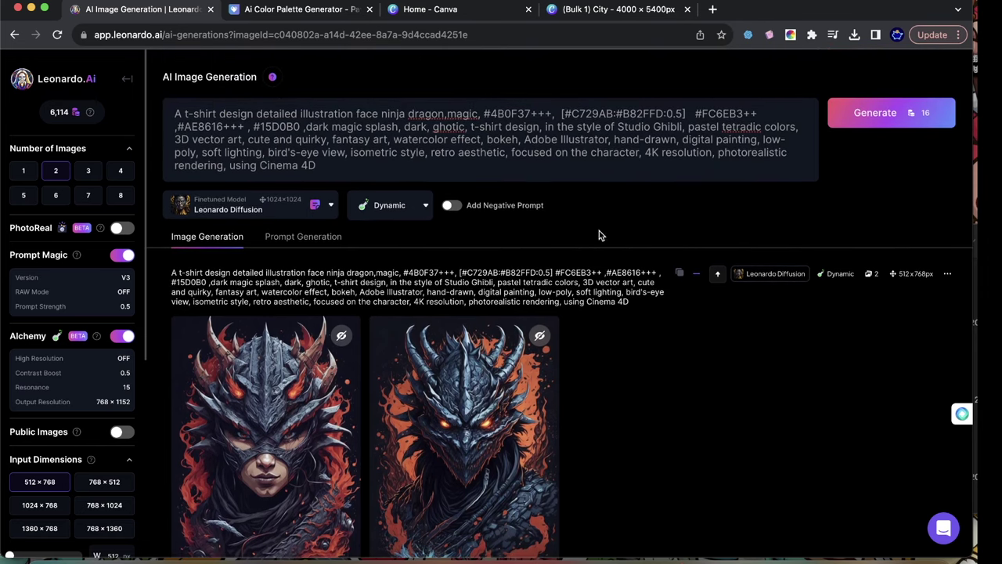
drag(305, 125, 524, 163)
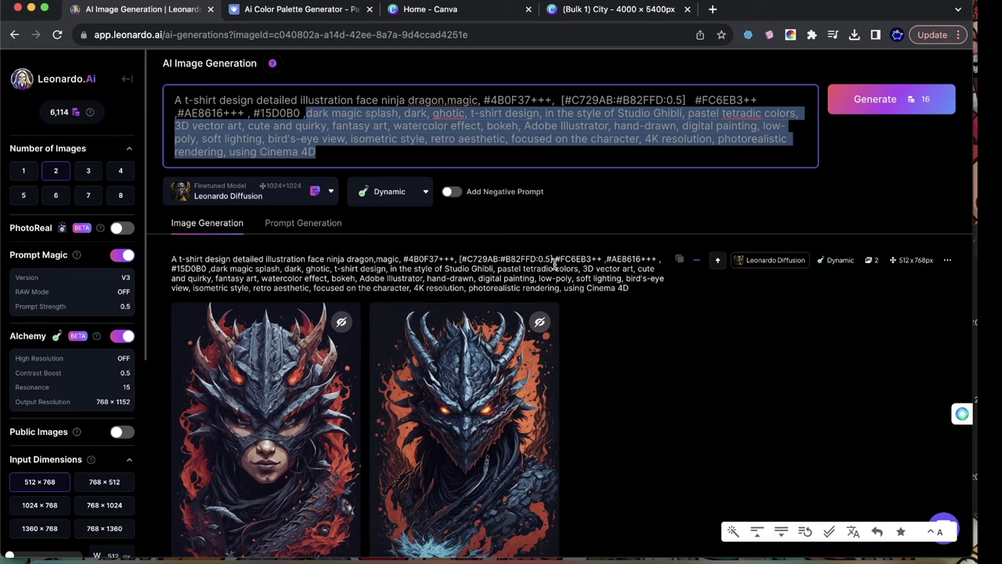
scroll(518, 292, down, 7)
scroll(509, 286, up, 7)
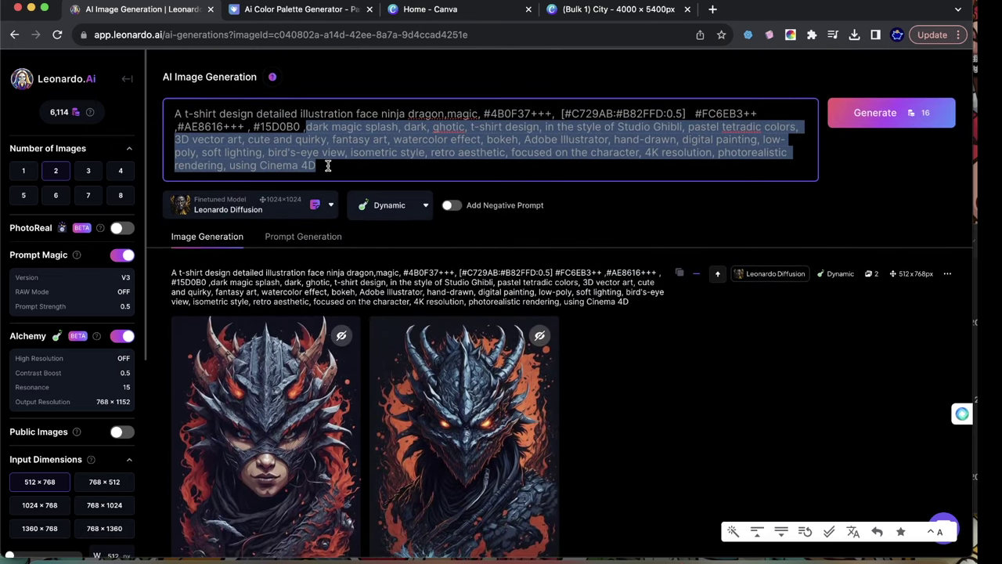
click(376, 157)
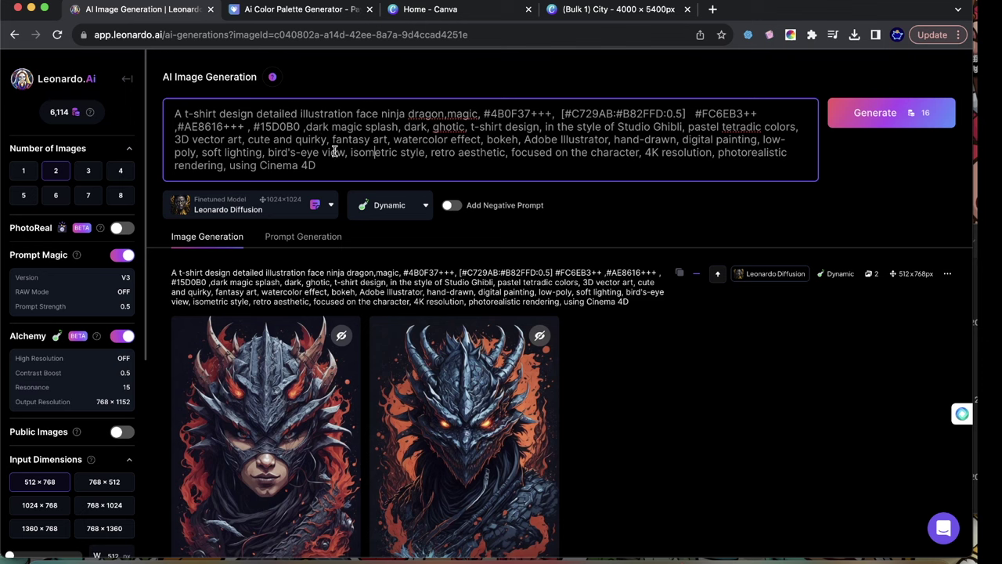
- Go to the Leonardo.Ai home page and browse the trending Recent Creations for an example with a reusable prompt
click(124, 82)
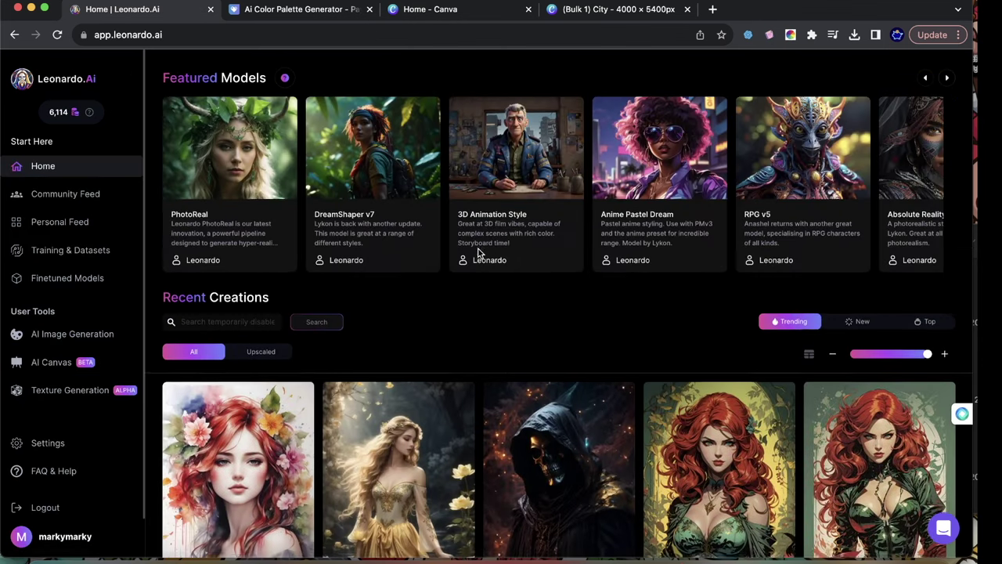
scroll(478, 252, down, 10)
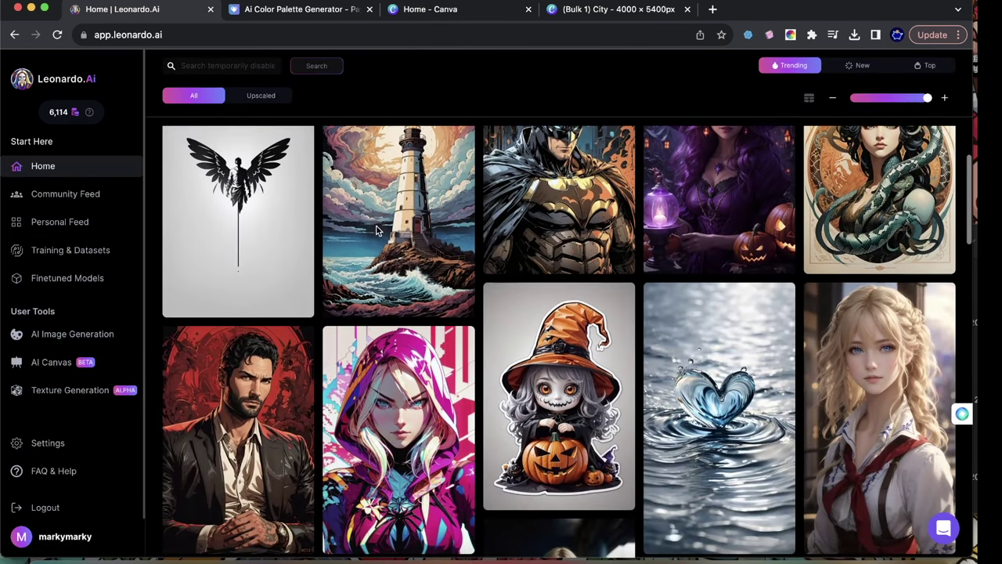
scroll(376, 229, down, 3)
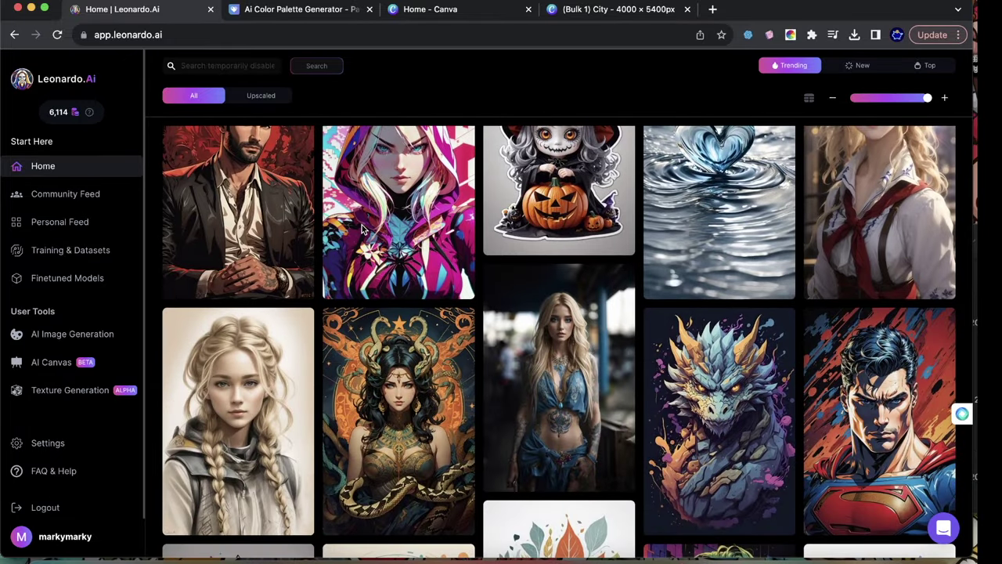
scroll(362, 228, down, 3)
scroll(358, 229, down, 3)
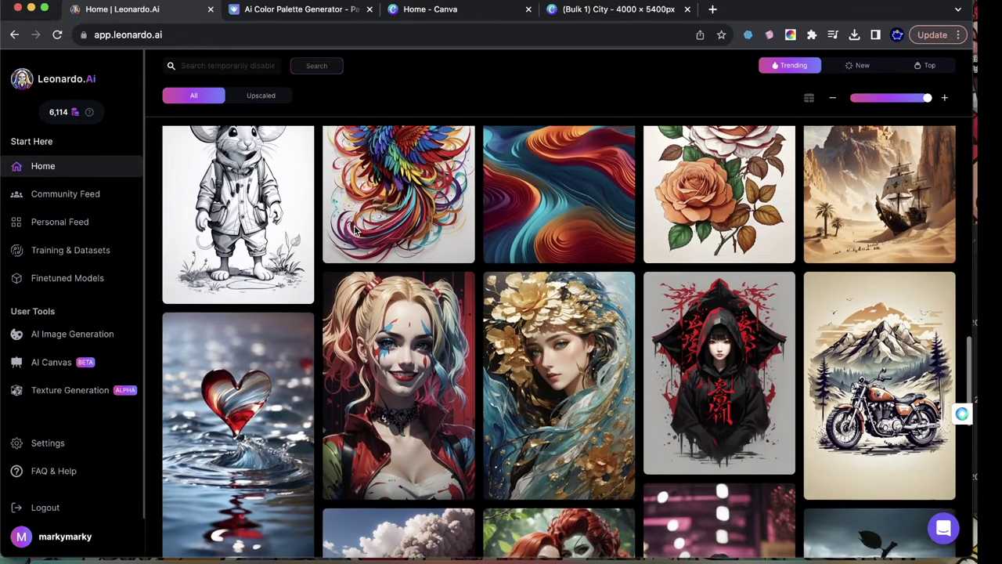
scroll(354, 227, down, 5)
scroll(379, 221, up, 14)
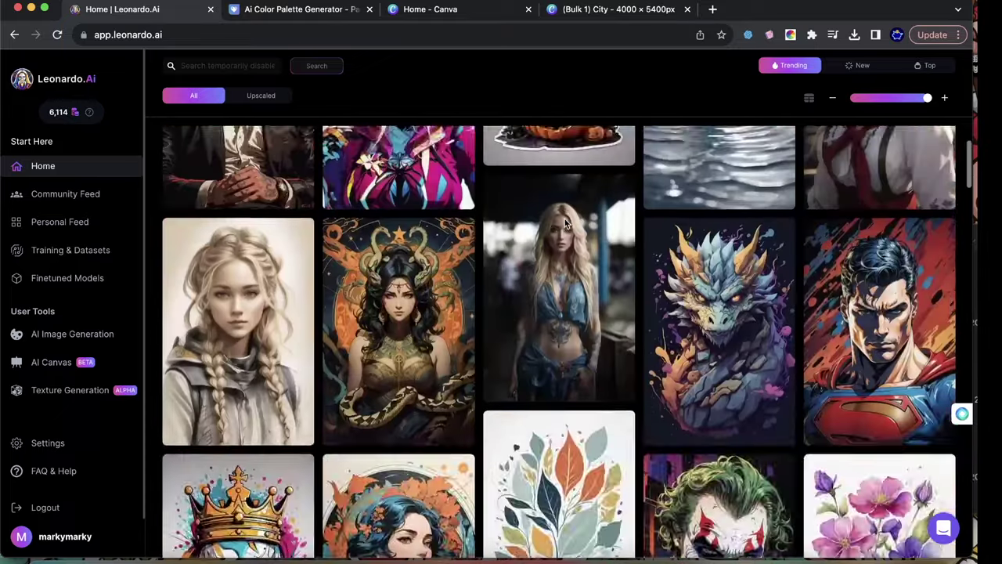
scroll(564, 219, up, 10)
scroll(559, 248, down, 2)
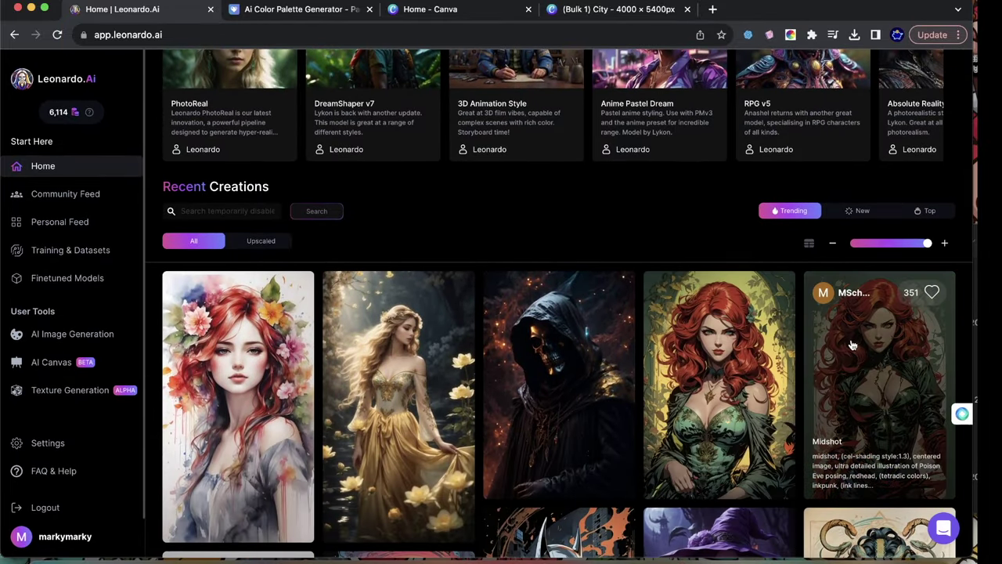
- Open the Midshot creation of the red-haired woman against the yellow background, review its prompts, and remix it in AI Image Generation
click(746, 355)
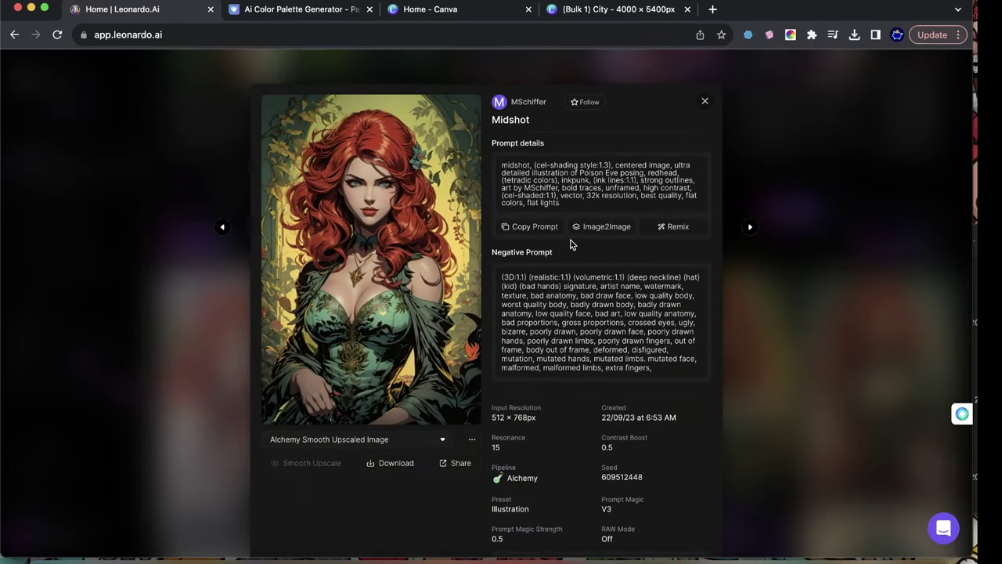
scroll(570, 246, down, 1)
drag(502, 228, 584, 238)
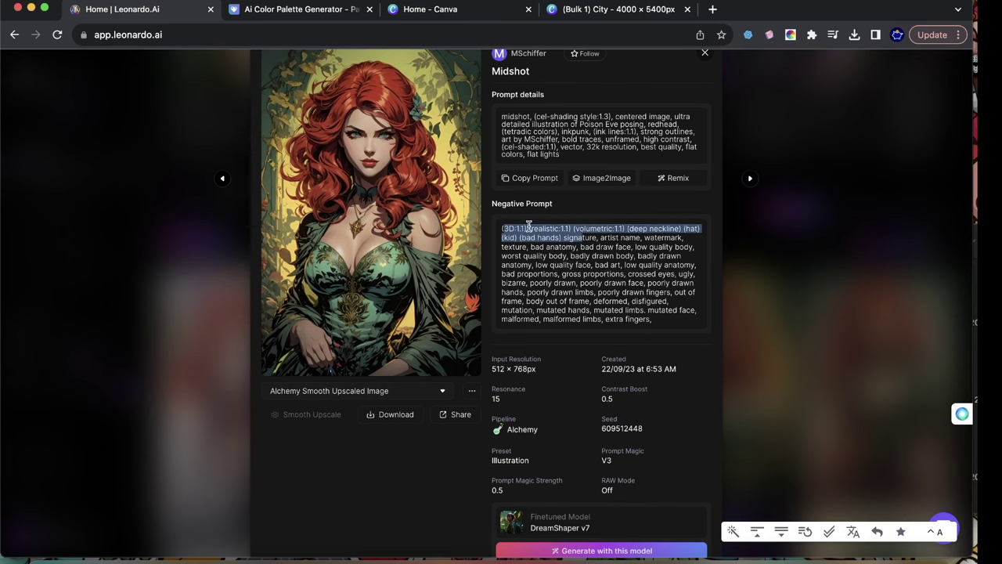
scroll(529, 227, up, 1)
drag(502, 164, 569, 165)
click(565, 165)
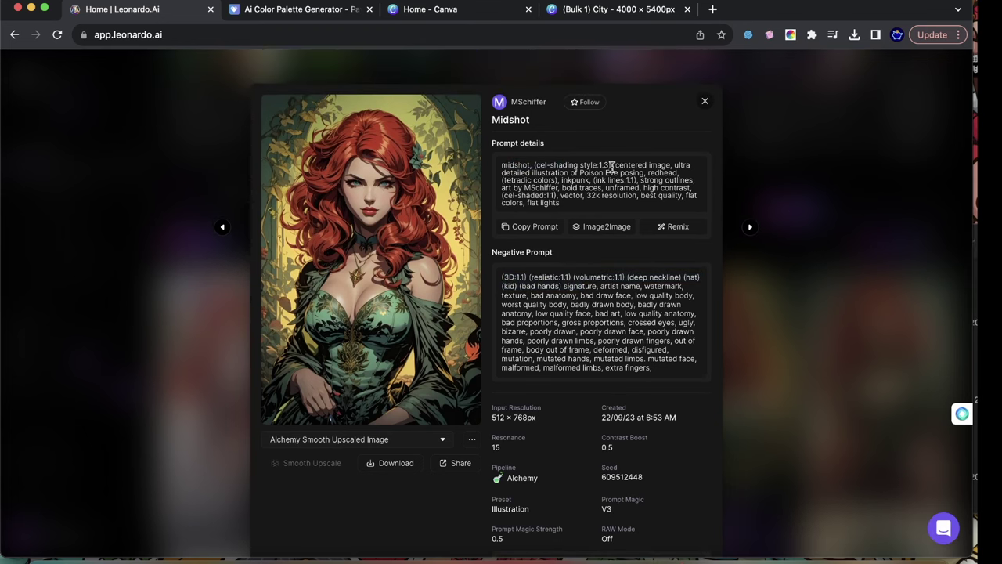
click(541, 228)
click(683, 229)
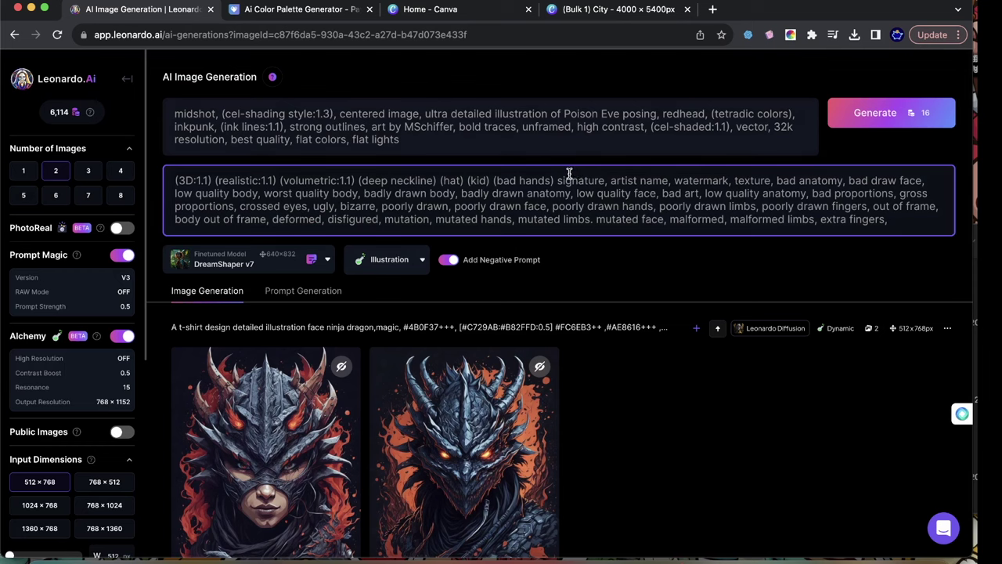
- Generate two images from the remixed Poison Eve prompt and check the pending results
click(868, 115)
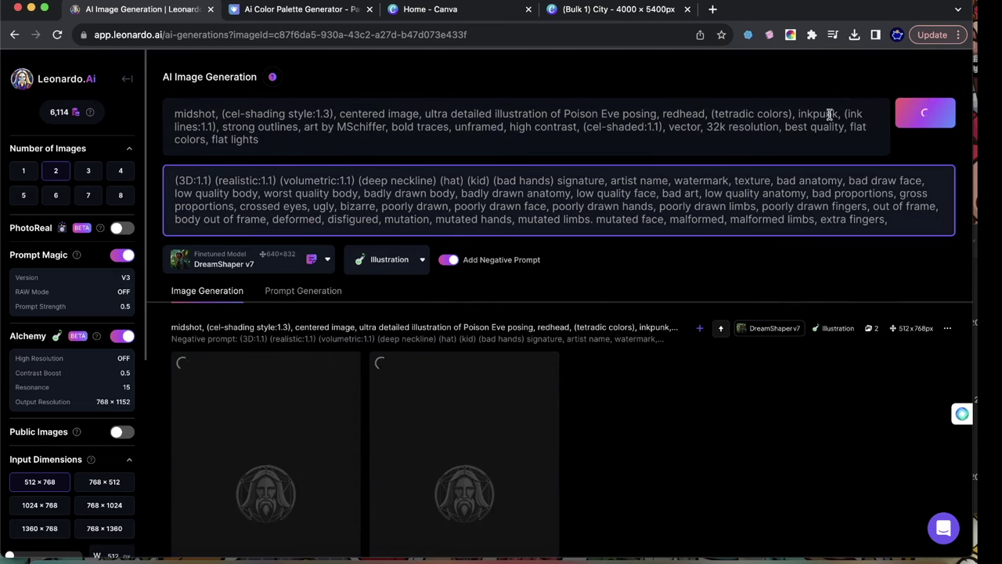
scroll(652, 247, down, 3)
scroll(632, 250, up, 3)
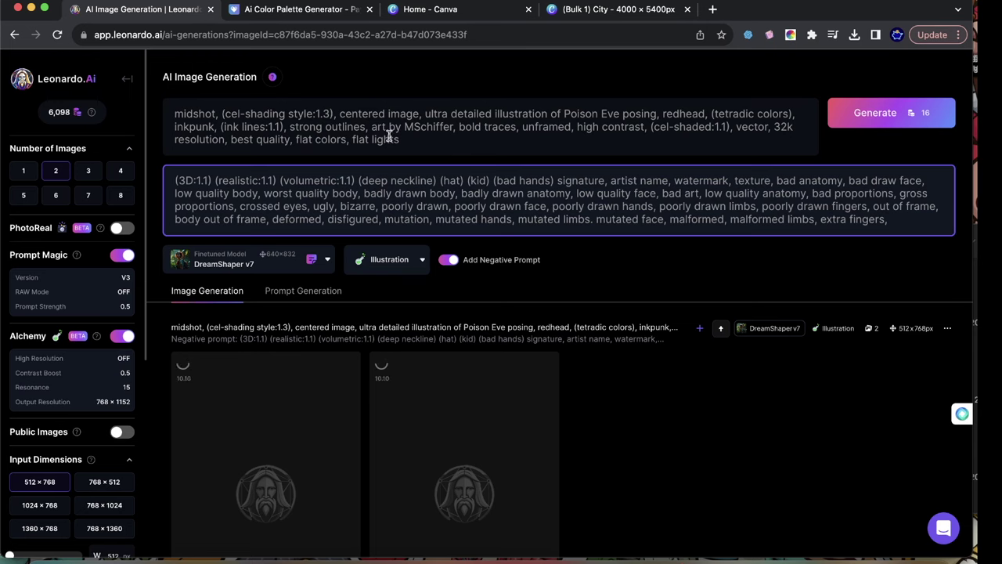
scroll(434, 201, down, 3)
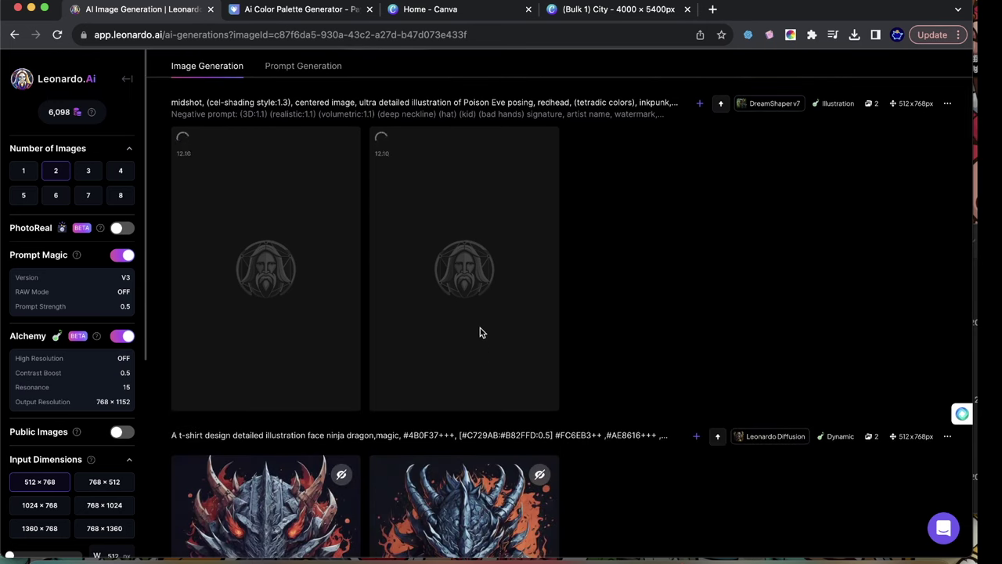
scroll(481, 334, up, 3)
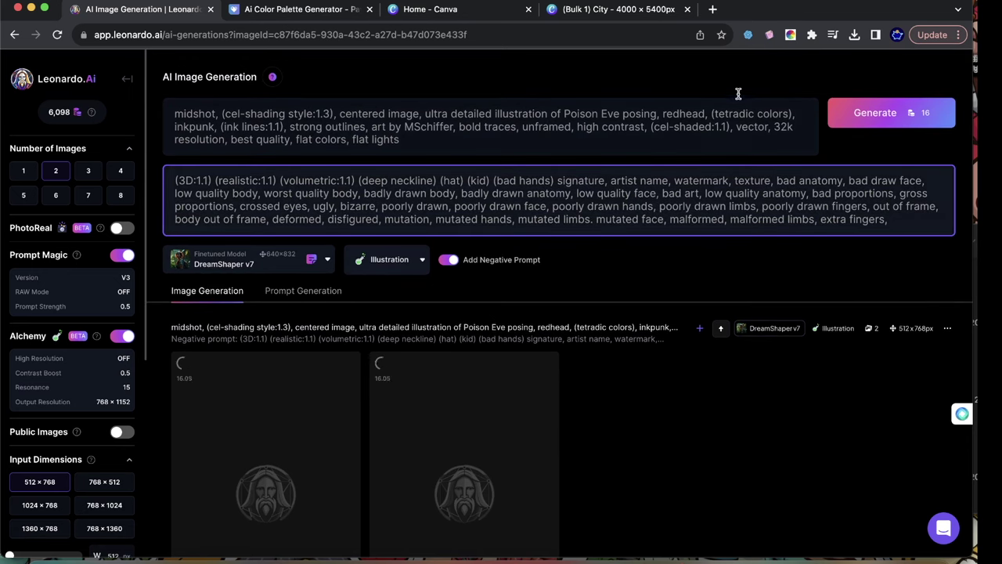
- Generate two sample palettes in a row with the Ai Color Palette Generator extension and close it
click(791, 39)
click(694, 123)
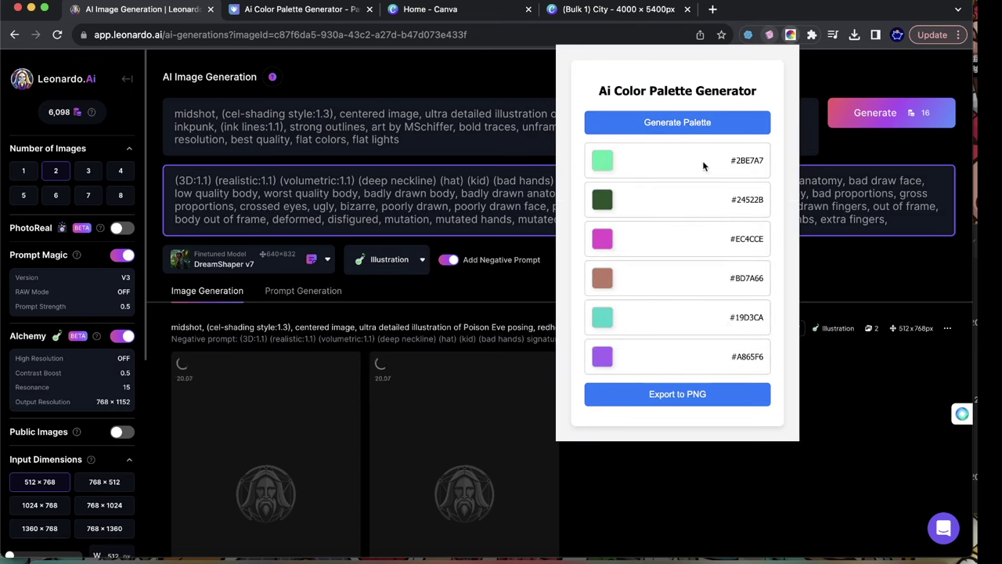
click(685, 126)
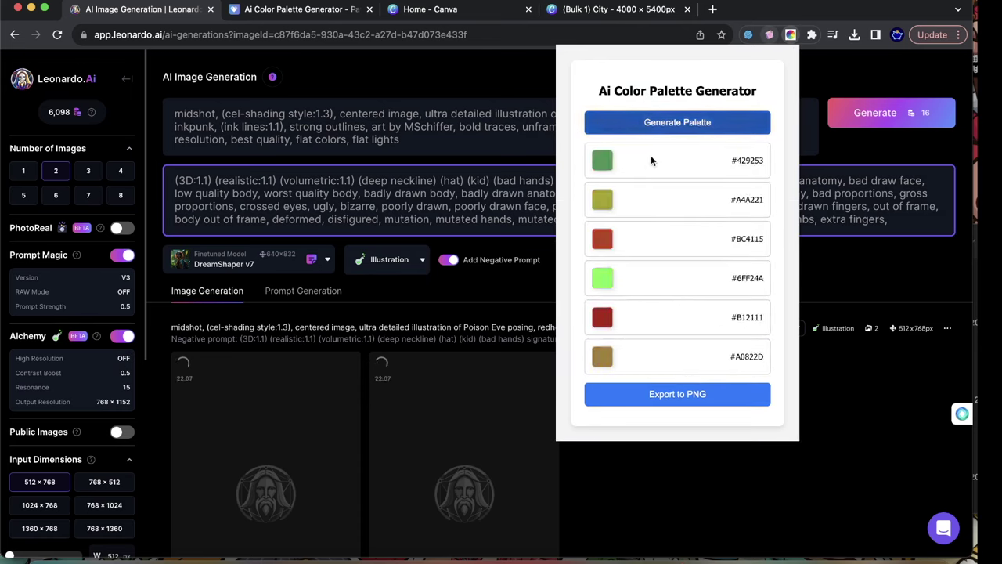
click(609, 467)
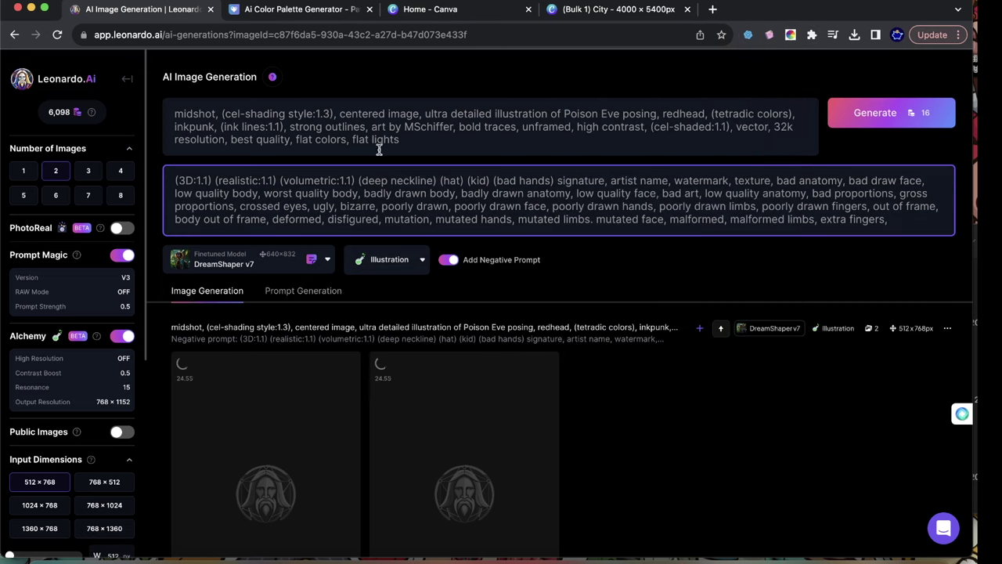
- Review the Ai Color Palette Generator product page and its Single User price, and return to Leonardo.Ai
click(347, 7)
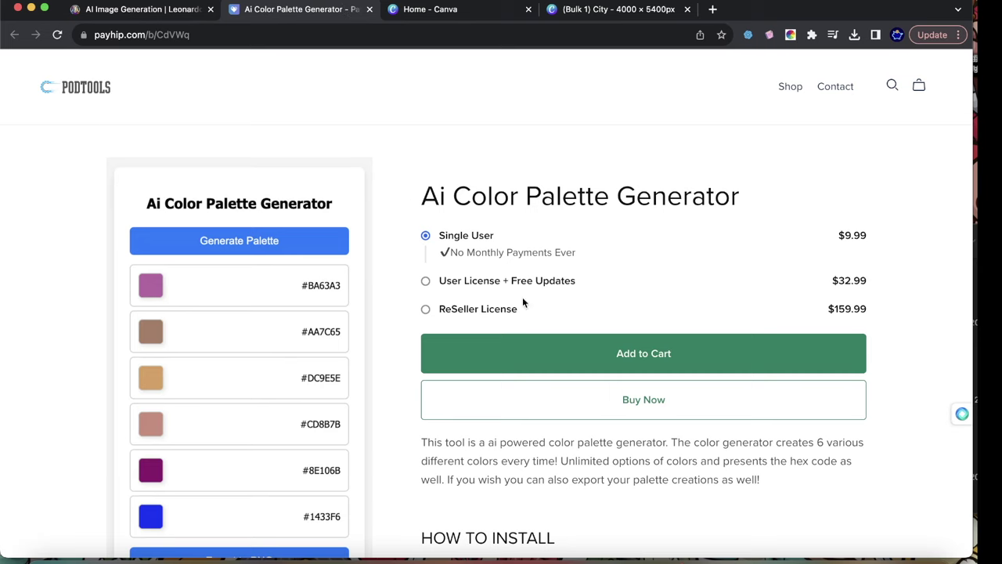
scroll(514, 300, down, 2)
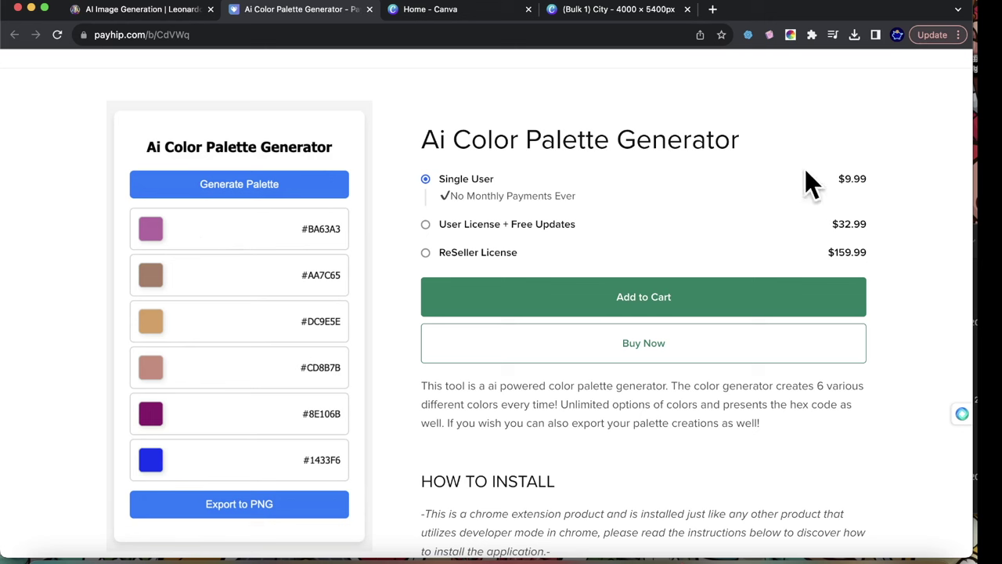
drag(835, 178, 884, 178)
click(117, 10)
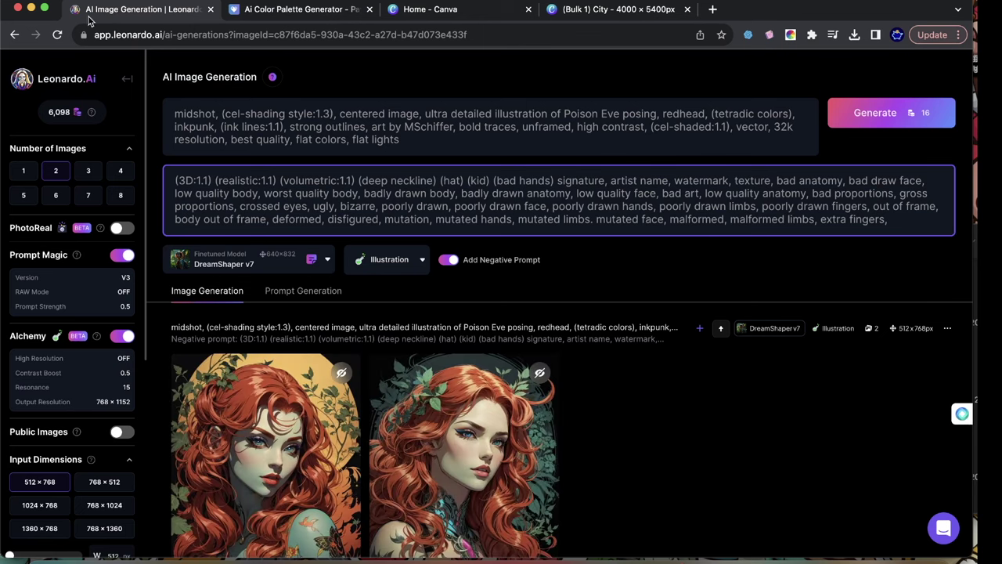
- View the two generated images of the red-haired woman enlarged and close the preview
scroll(521, 284, down, 5)
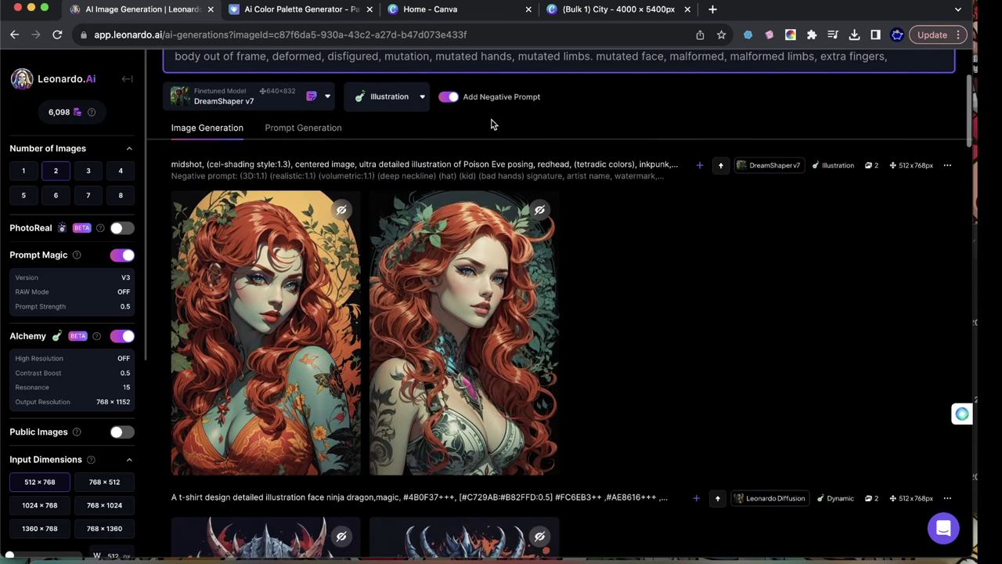
click(527, 275)
click(317, 313)
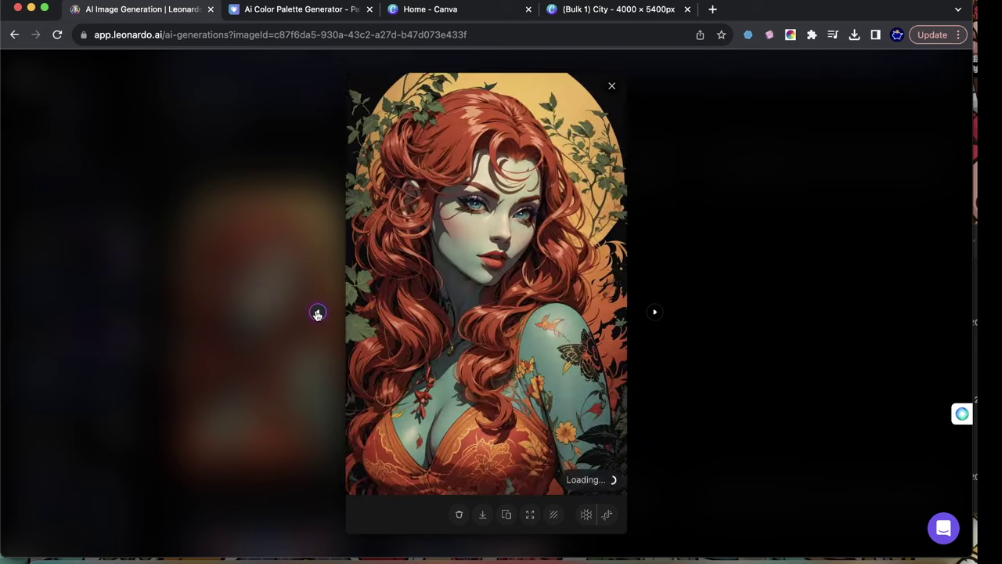
click(671, 244)
scroll(157, 177, up, 2)
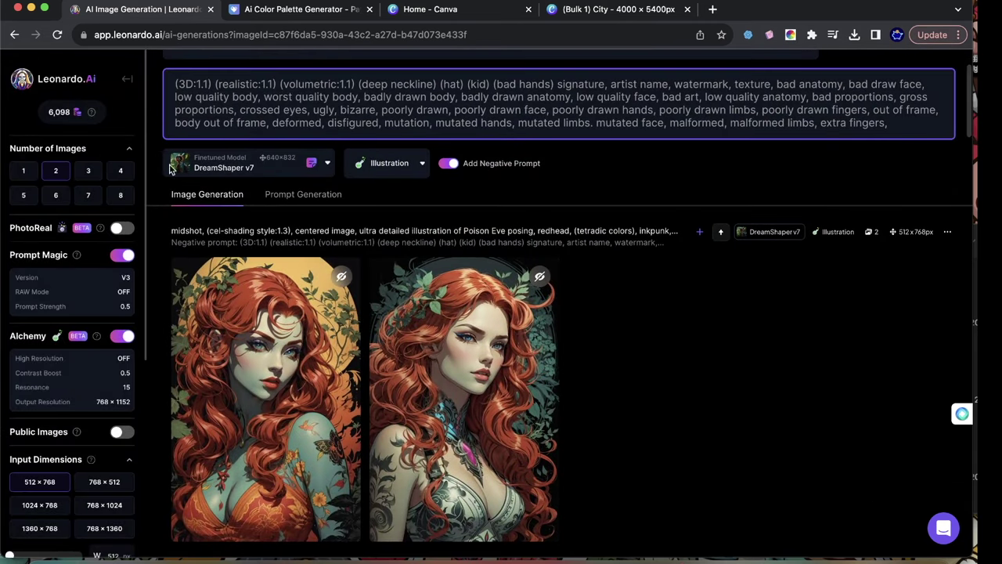
- Look at the trending Recent Creations on the Leonardo.Ai home page and return to AI Image Generation
click(128, 80)
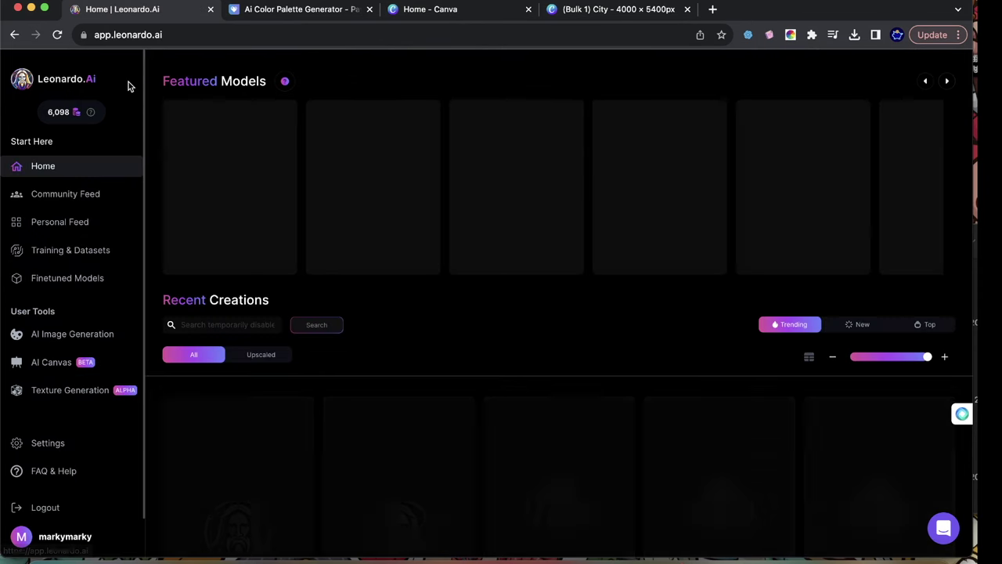
scroll(470, 365, down, 3)
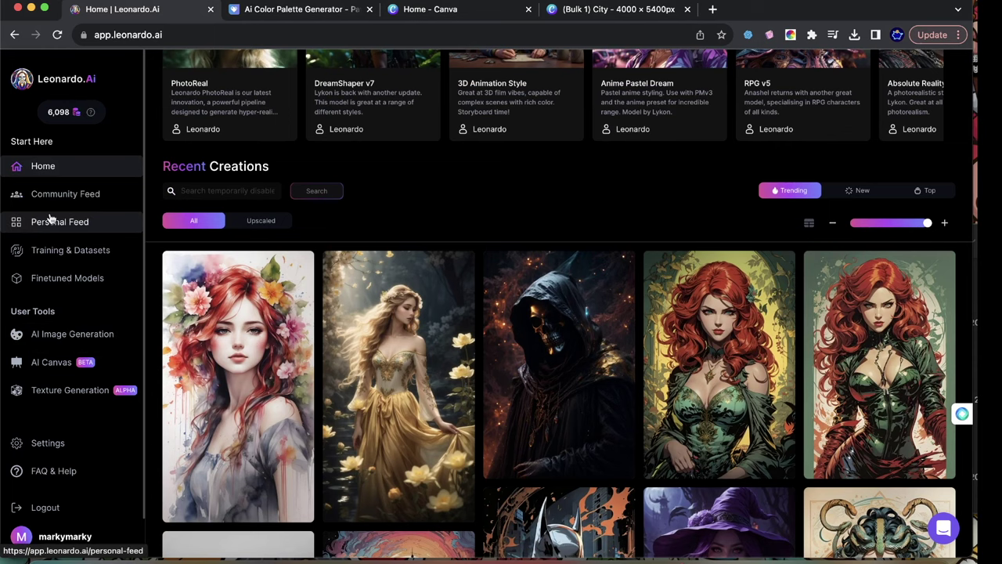
click(36, 334)
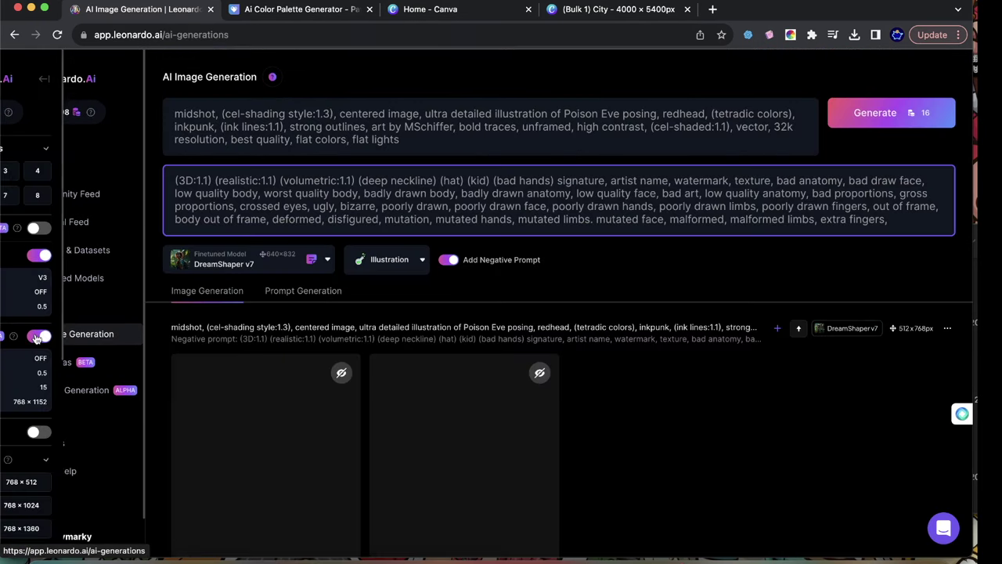
- Check the generation history for the Poison Eve images and reload the page
scroll(611, 352, down, 10)
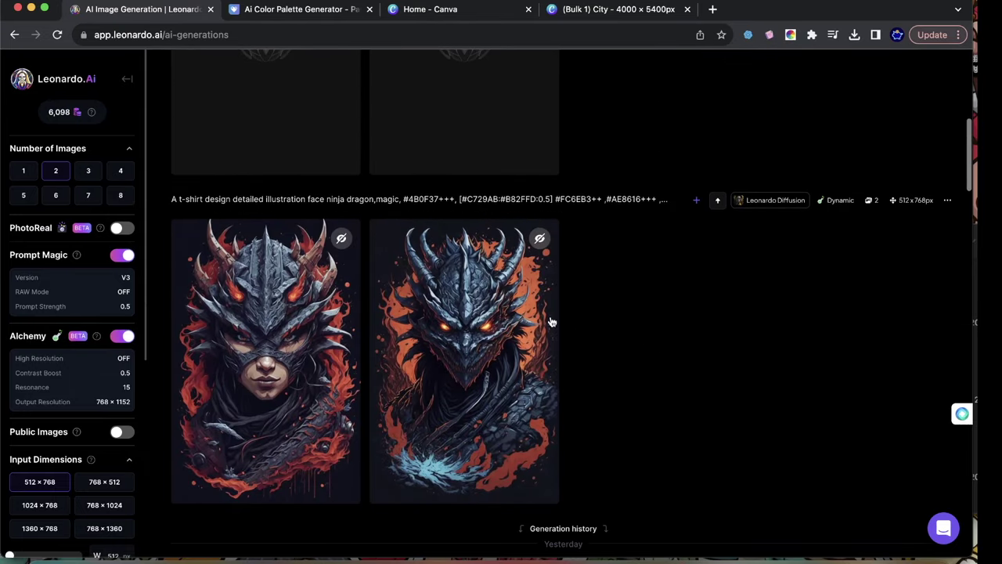
scroll(567, 328, up, 4)
right_click(647, 288)
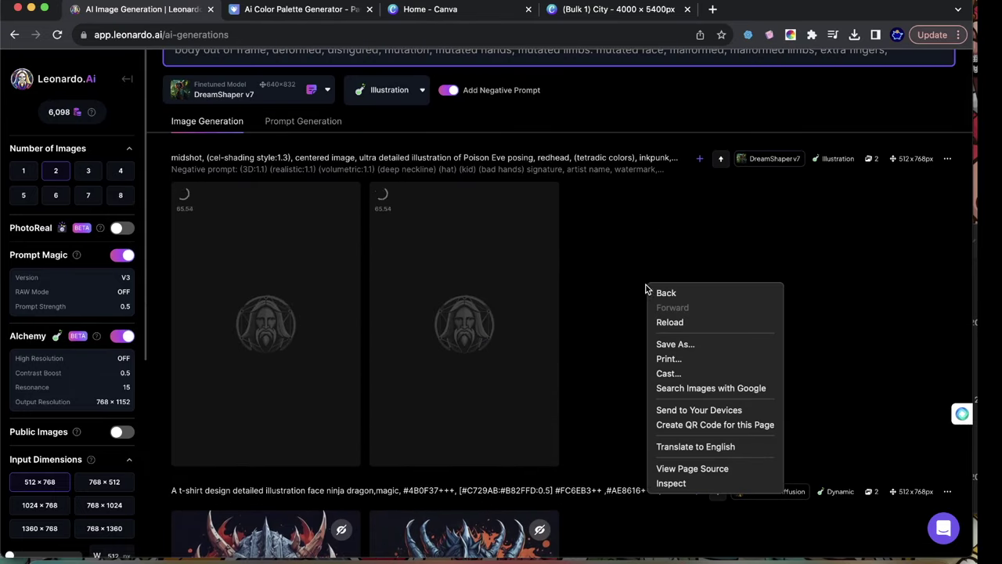
click(677, 322)
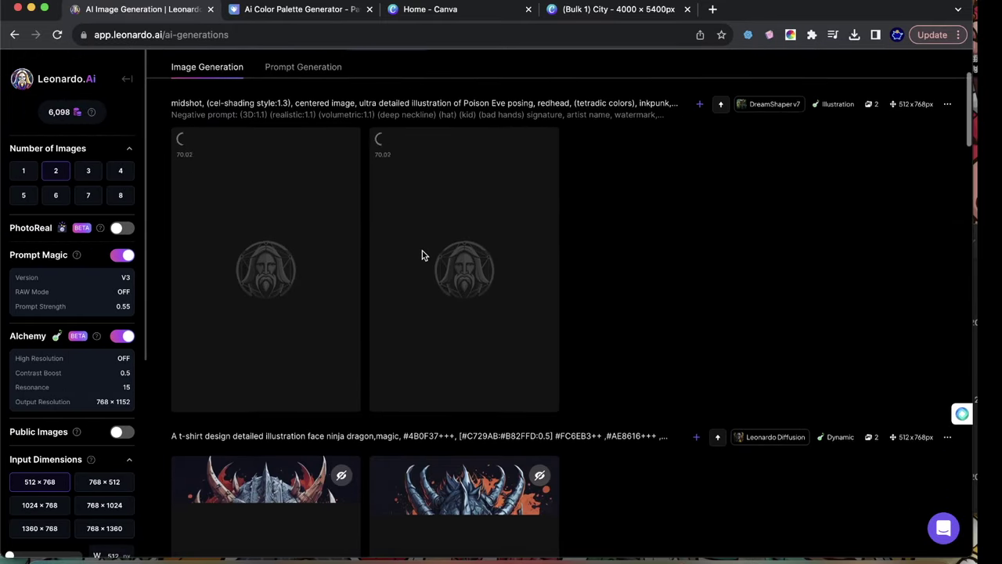
- Reuse the Poison Eve generation's prompt so its negative prompt is filled in again, and check its two images
scroll(422, 254, up, 2)
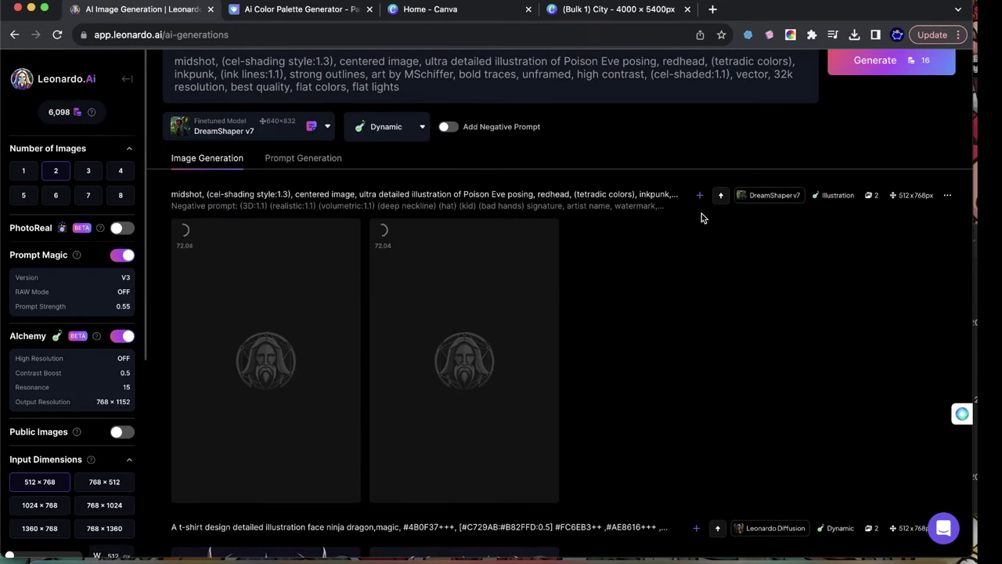
click(715, 201)
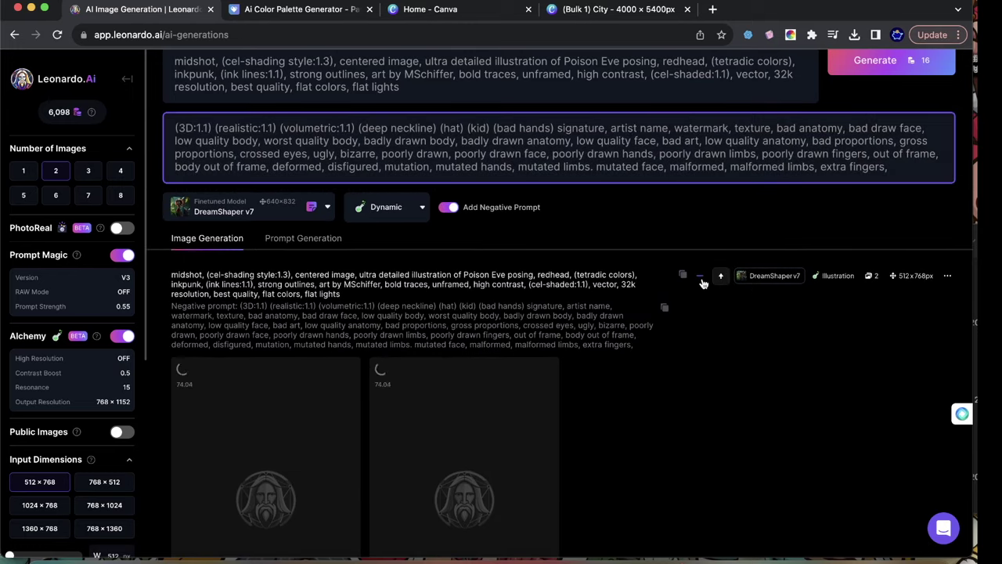
scroll(697, 278, down, 3)
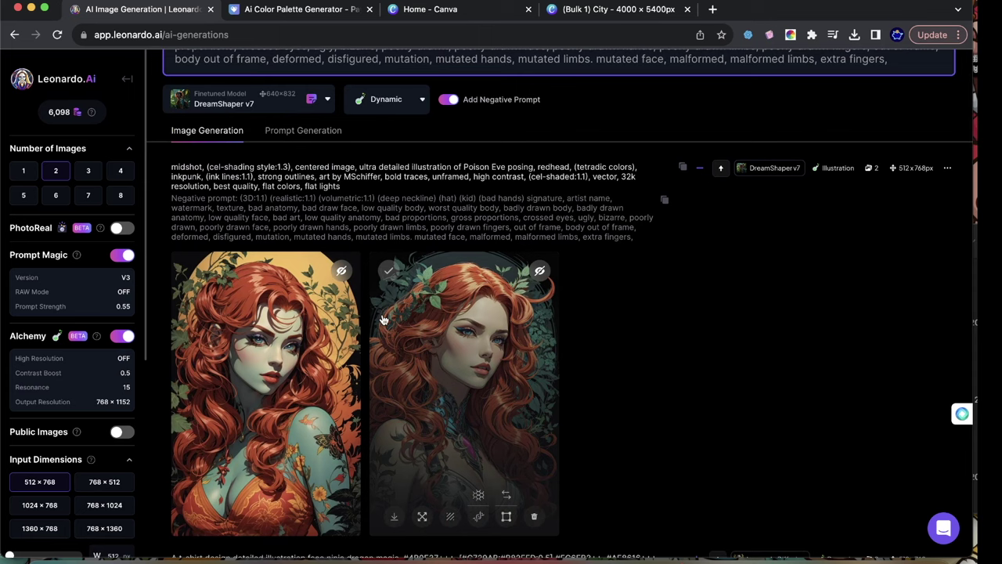
scroll(384, 320, up, 4)
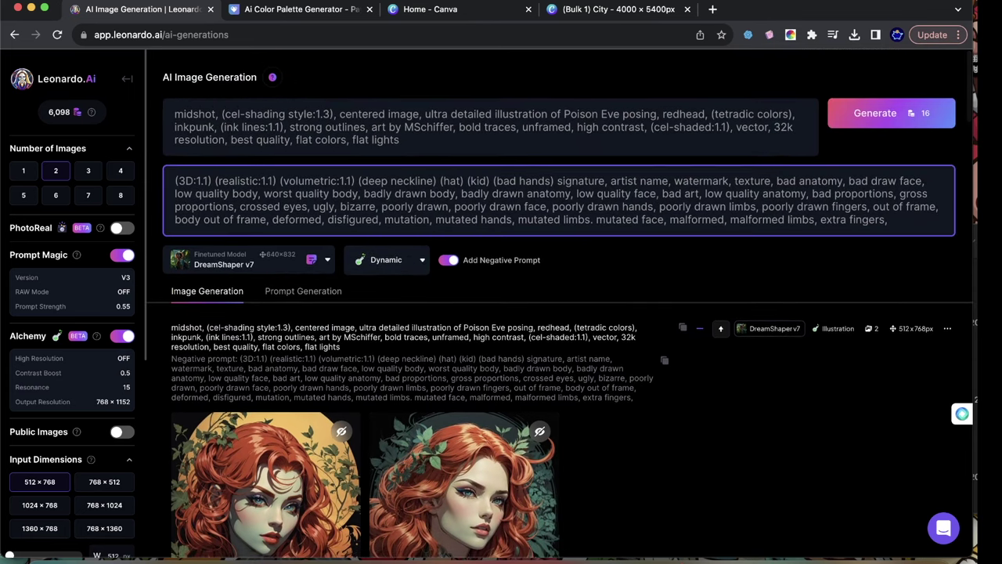
- Generate new palettes with the color palette extension until a green, brown and purple one appears, and copy all six hex codes
click(791, 37)
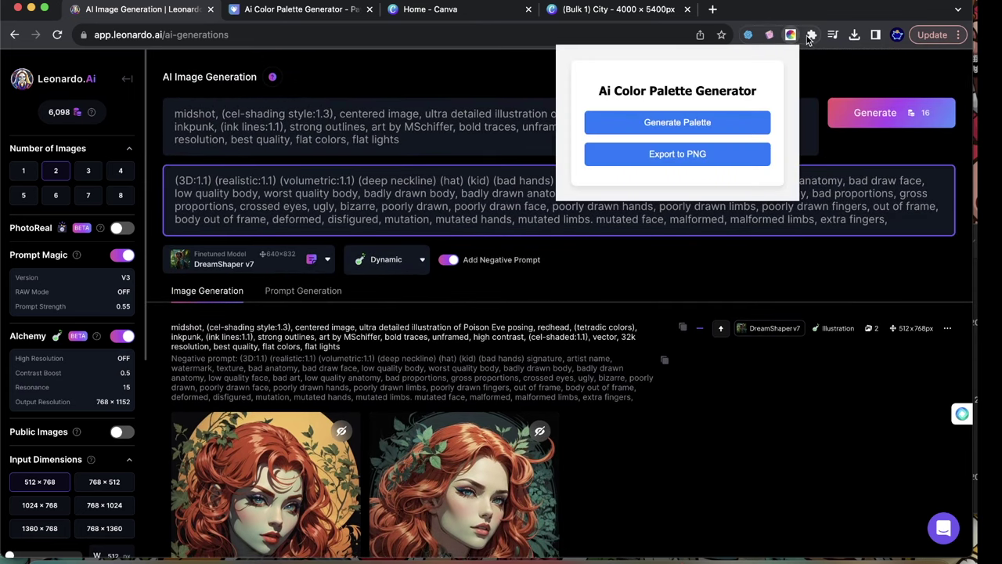
click(670, 123)
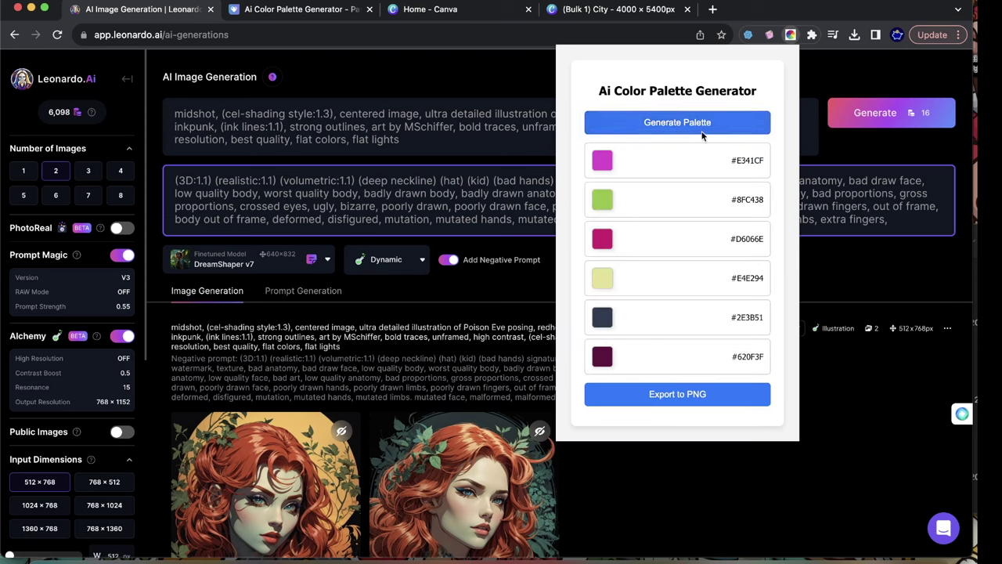
click(695, 124)
click(696, 123)
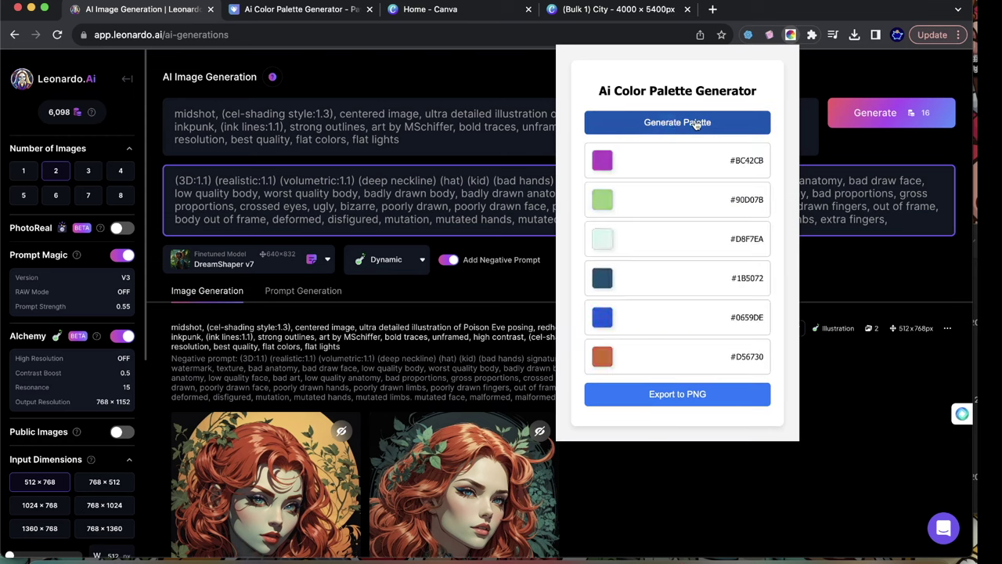
click(696, 124)
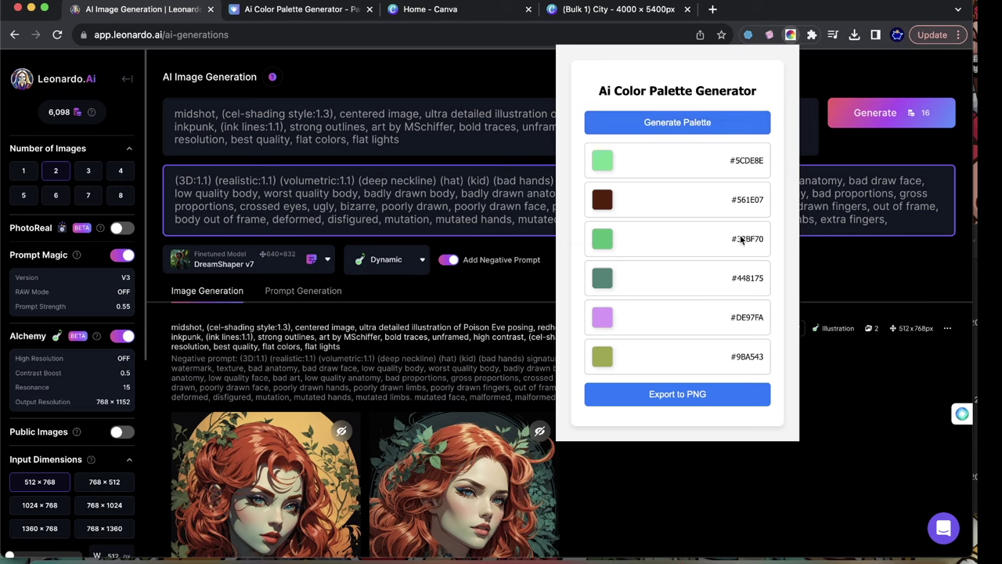
drag(728, 162, 758, 368)
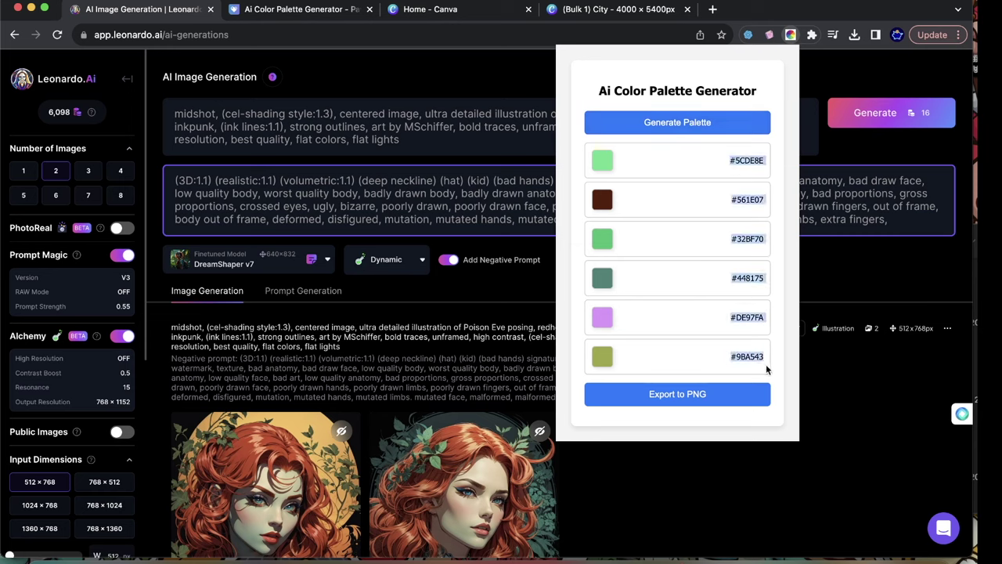
click(848, 375)
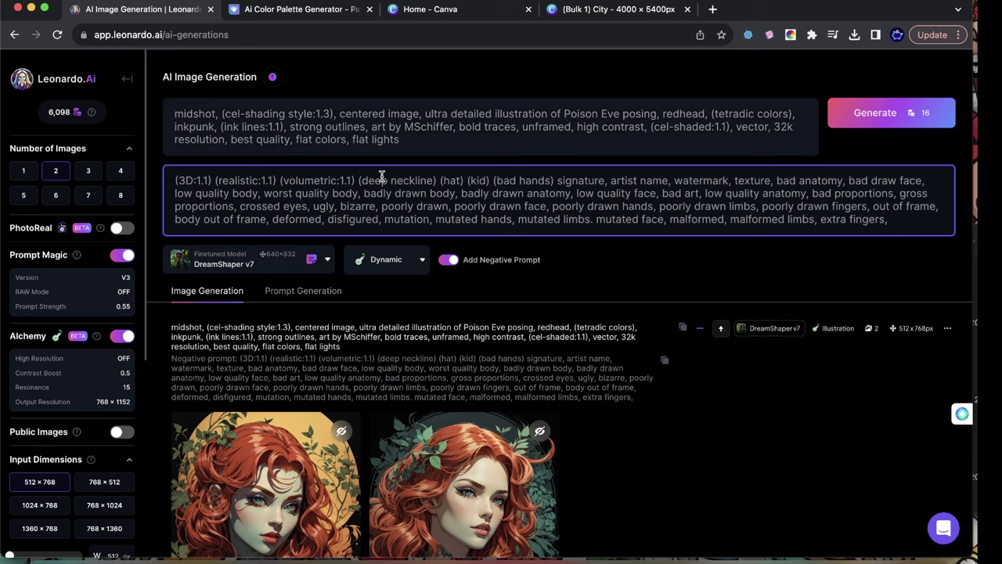
- Append the copied codes #5CDE8E, #561E07, #32BF70, #448175, #DE97FA and #9BA543 to the end of the main prompt
click(452, 140)
text(.  ,)
text(#5CDE8B#561E07#32BF70#448175#DE97FA#9BA543)
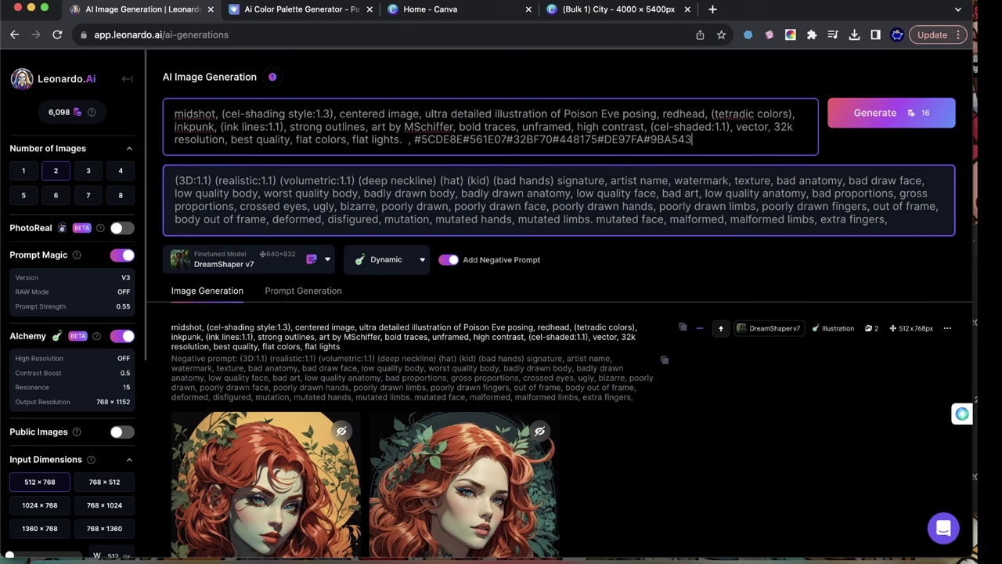
- Separate the six hex codes at the end of the prompt with commas
click(463, 139)
text(,)
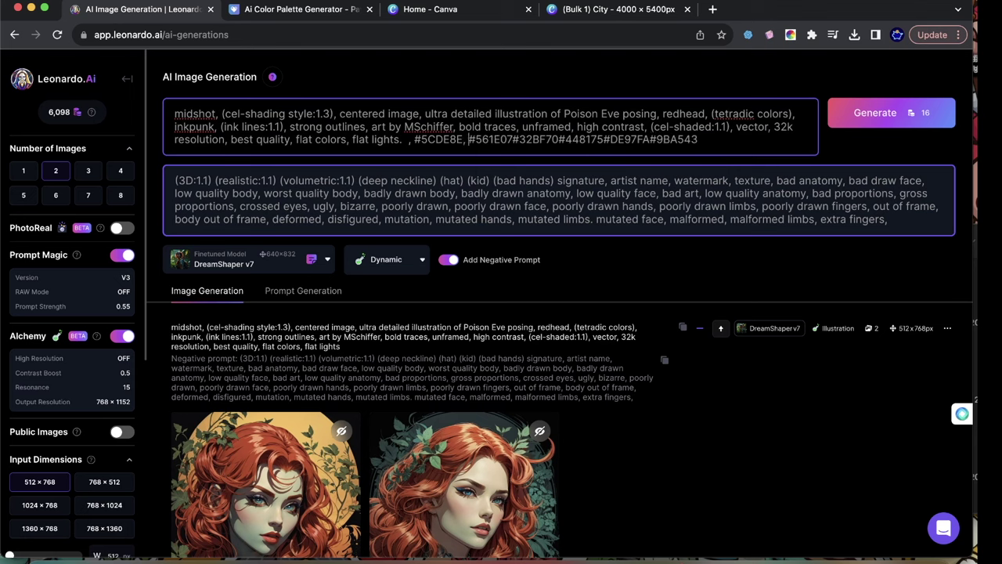
click(514, 139)
text(,)
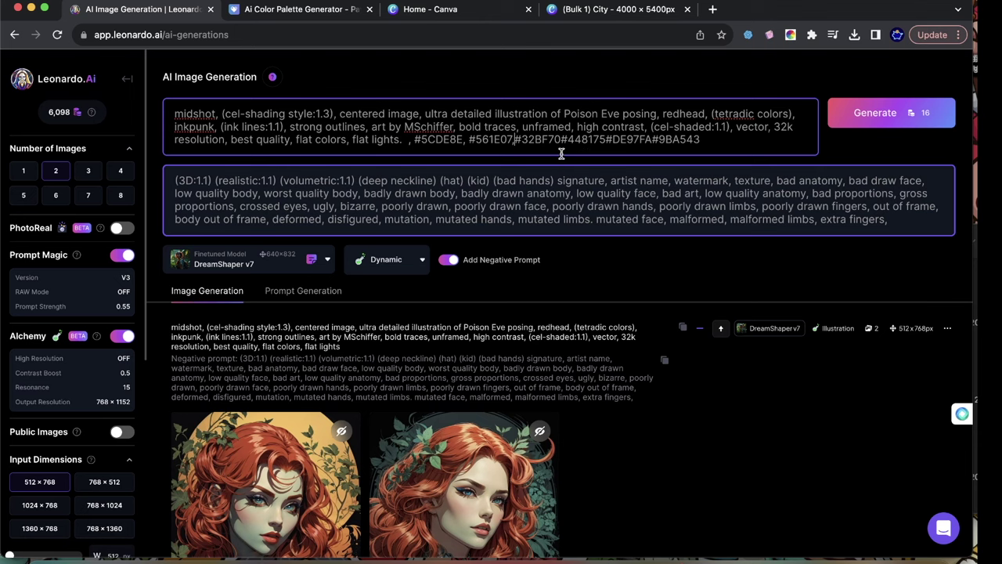
click(564, 139)
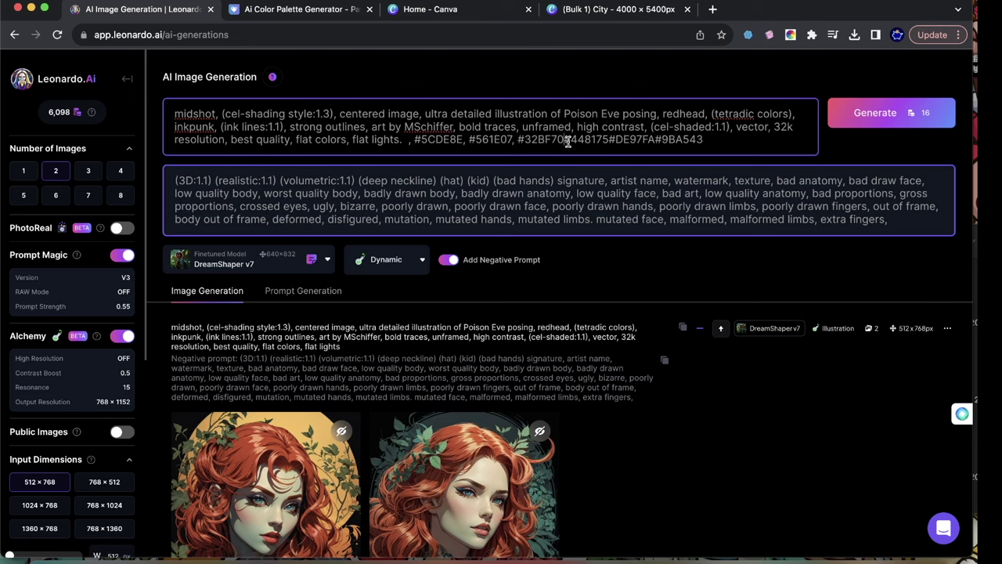
text(,)
click(616, 139)
text(,)
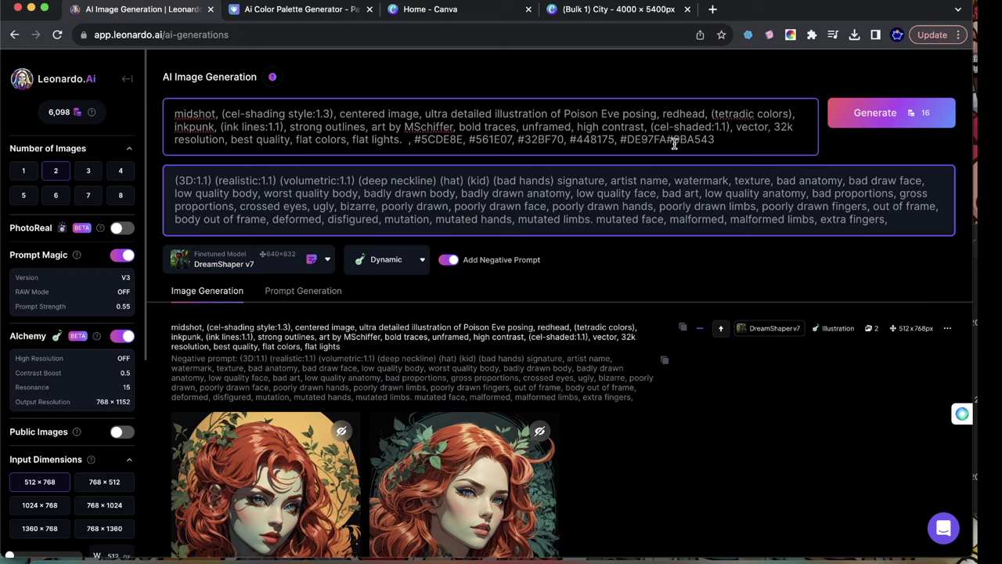
click(667, 140)
text(,)
- Move the hex code #561E07 from second place in the color list to the end of the prompt, after a period
drag(428, 141, 760, 141)
click(621, 141)
drag(468, 139, 510, 139)
key(ctrl+c)
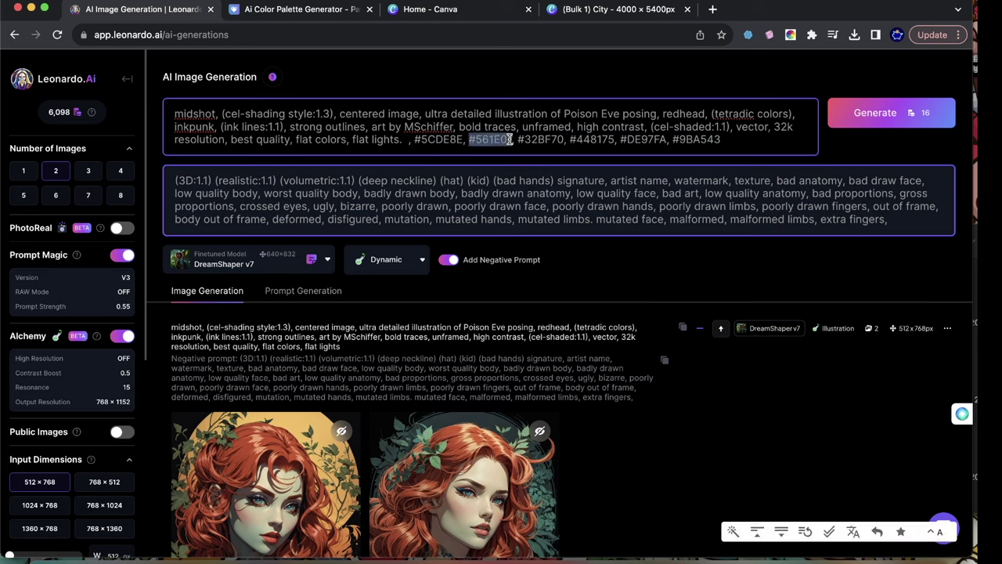
key(BackSpace)
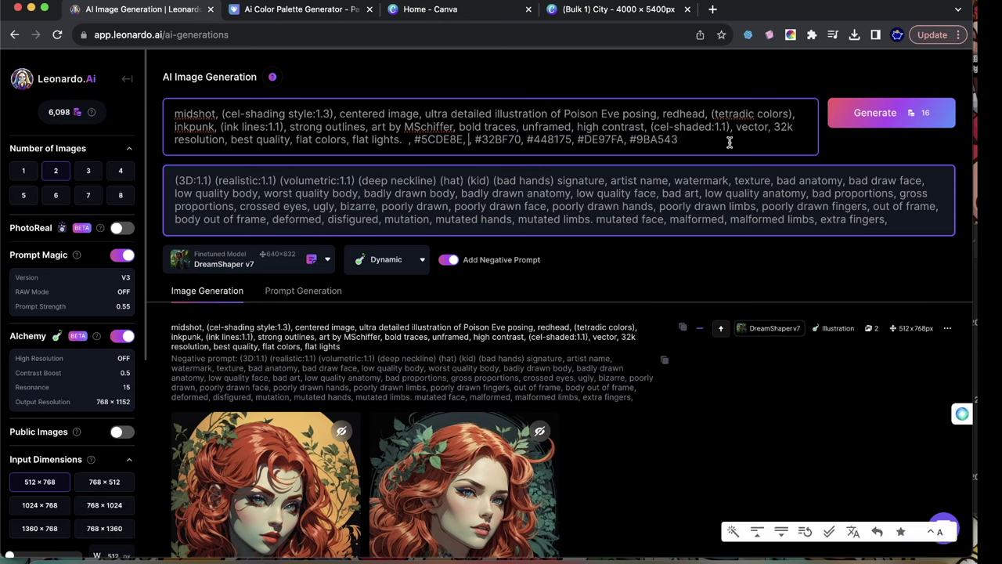
click(733, 141)
text(.)
key(ctrl+v)
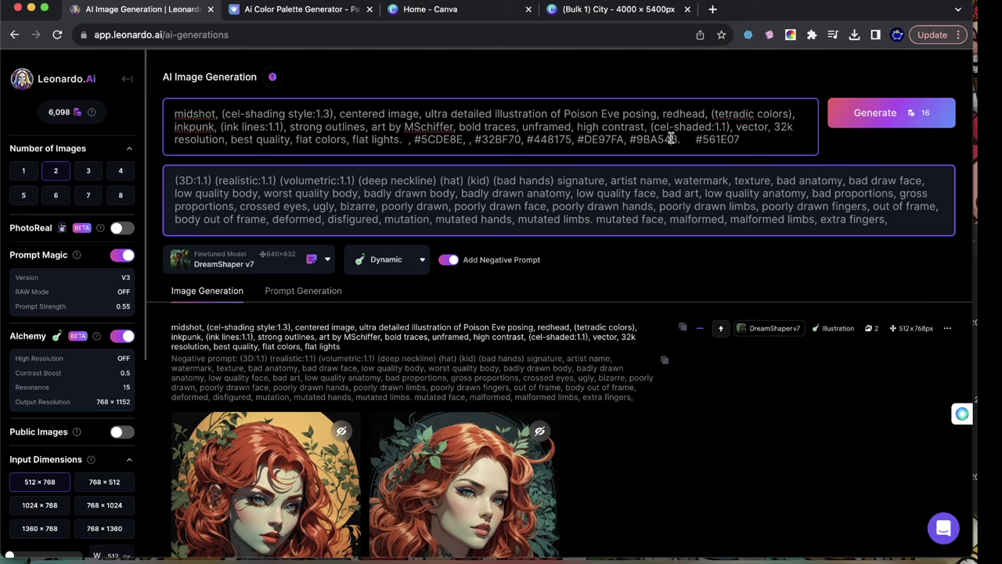
- Move the hex code #9BA543 behind #561E07 at the end of the prompt, separating the two with a colon
drag(679, 140, 634, 139)
key(cmd+c)
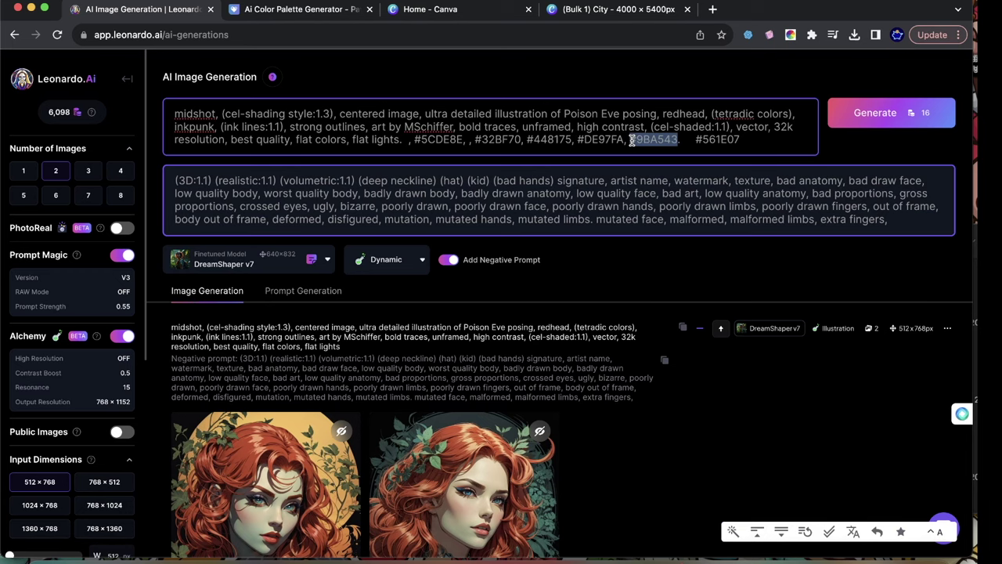
key(BackSpace)
click(707, 142)
text(:)
key(cmd+v)
- Turn the last two codes into the bracketed expression [#561E07: #9BA543:0.1] and delete the stray period before it
click(646, 140)
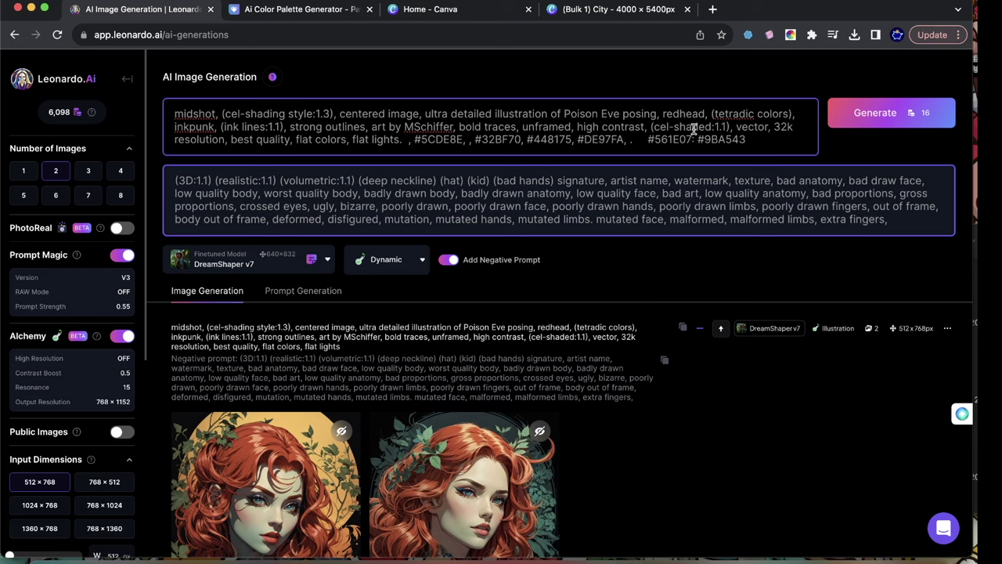
text({)
key(BackSpace)
text([)
key(Right)
key(Right)
key(Right)
key(Right)
key(Right)
key(Right)
key(Right)
key(Right)
key(Right)
key(Right)
key(Right)
key(Right)
key(Right)
key(Right)
key(Right)
key(Right)
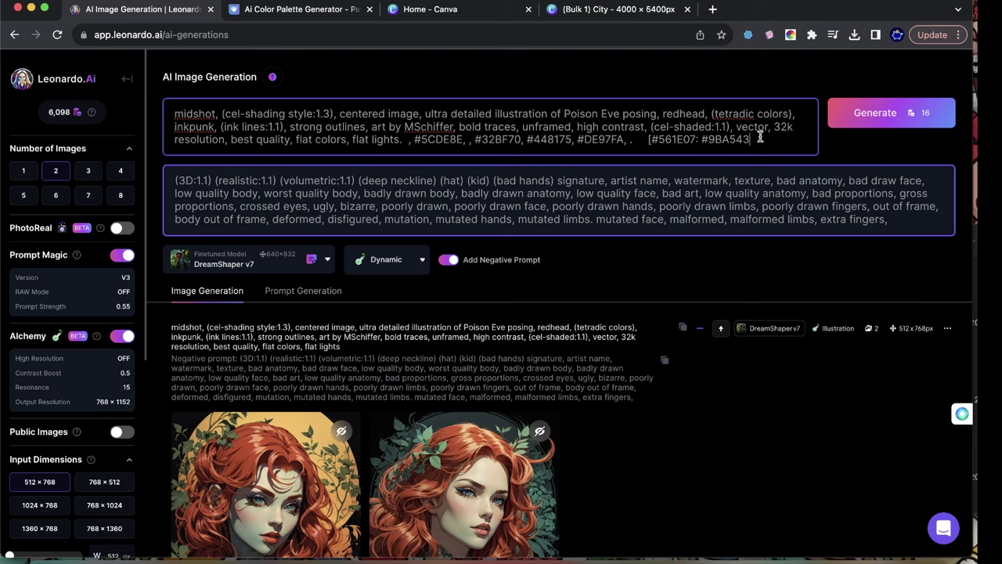
text(])
text(0.)
click(638, 139)
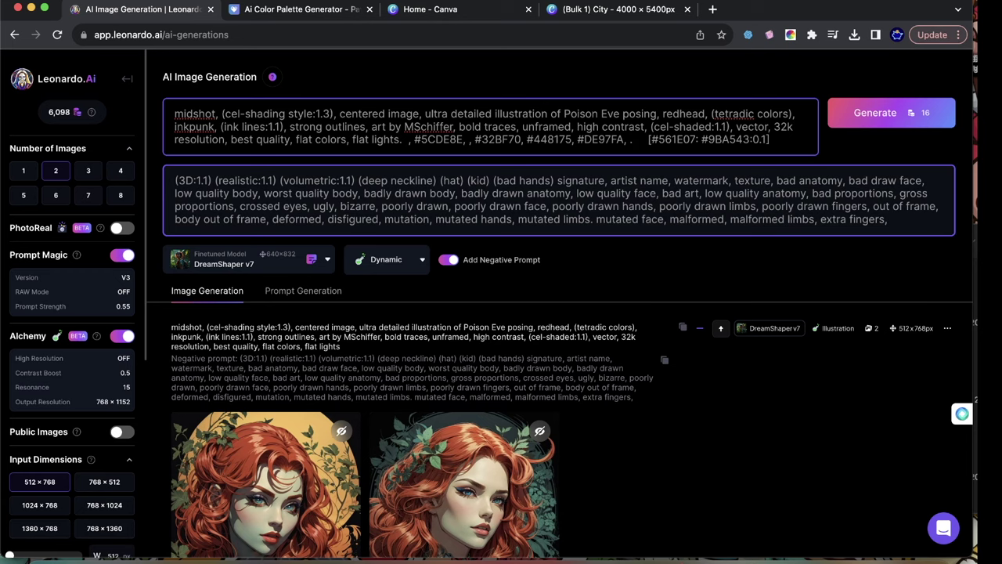
key(BackSpace)
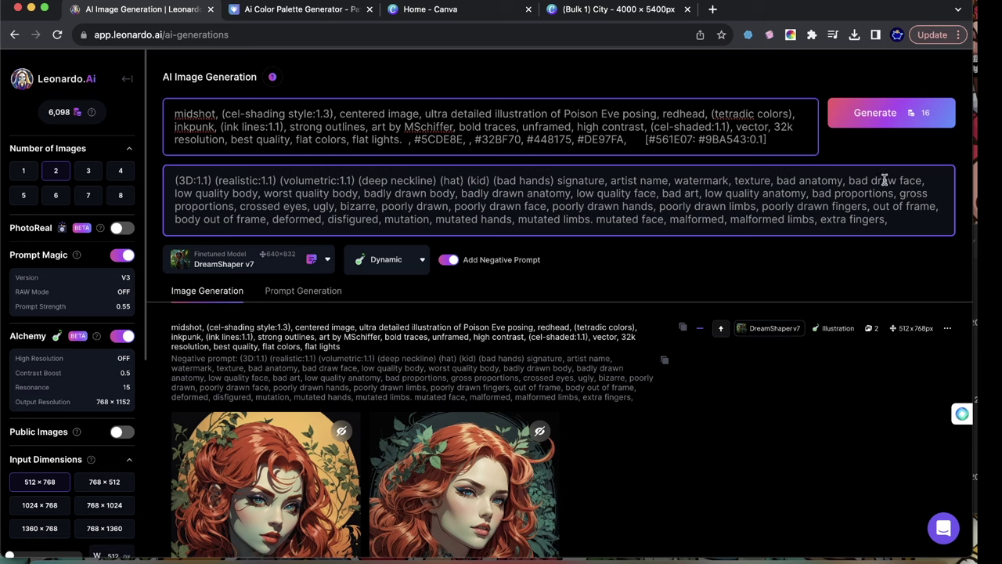
- Weight the remaining hex codes with plus signs as #448175+++, #DE97FA+, #32BF70++ and #5CDE8E+++
click(573, 139)
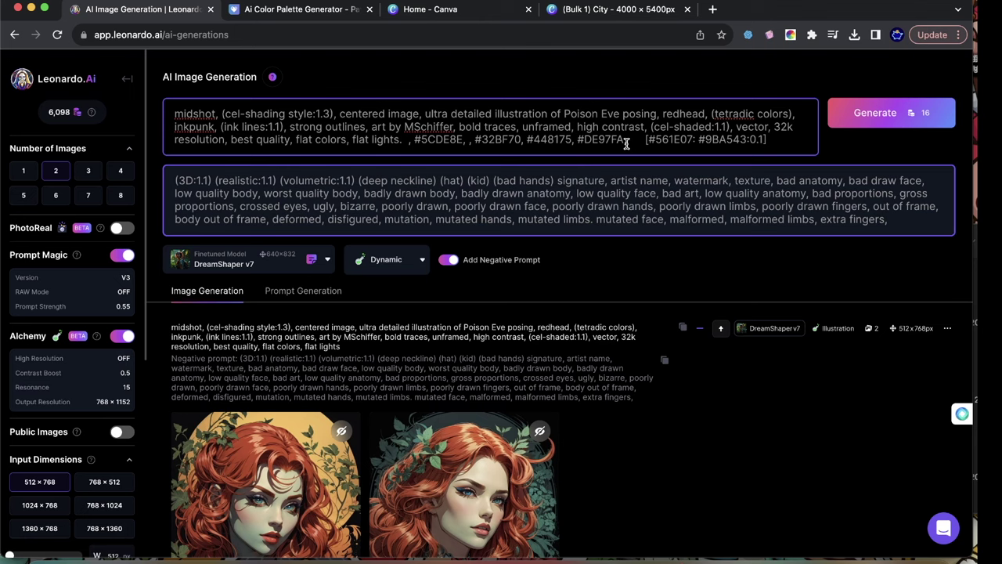
text(+++)
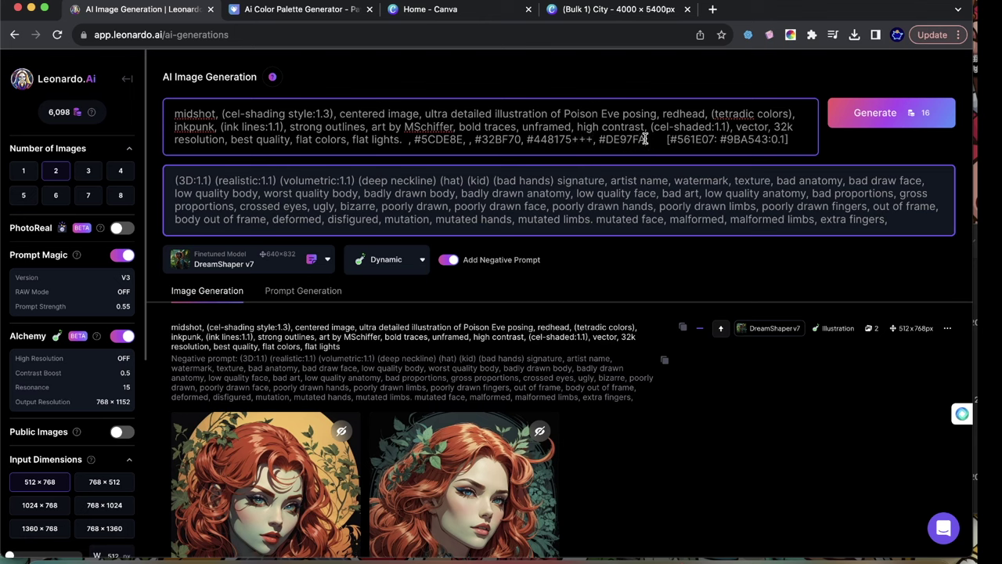
text(+)
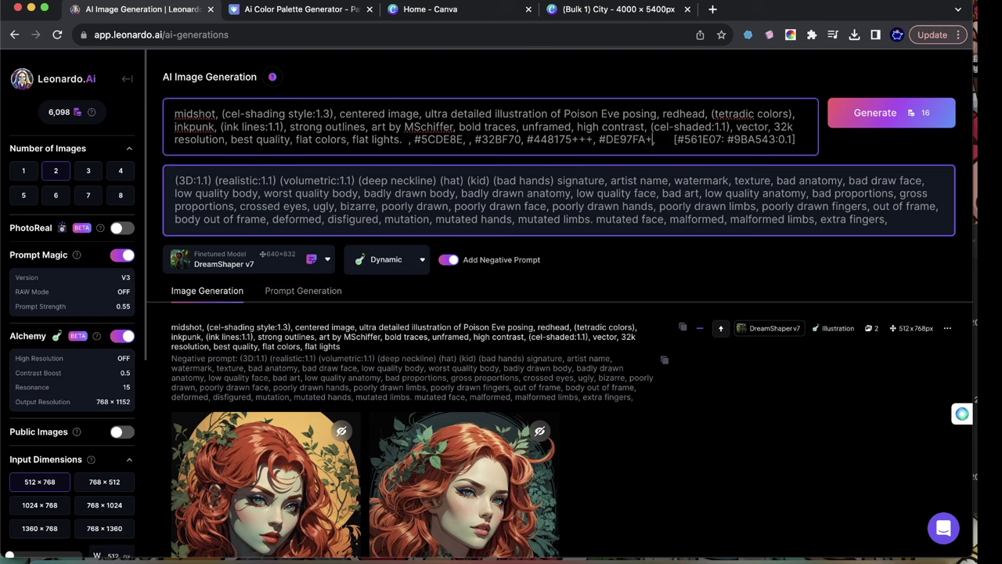
click(522, 138)
text(++)
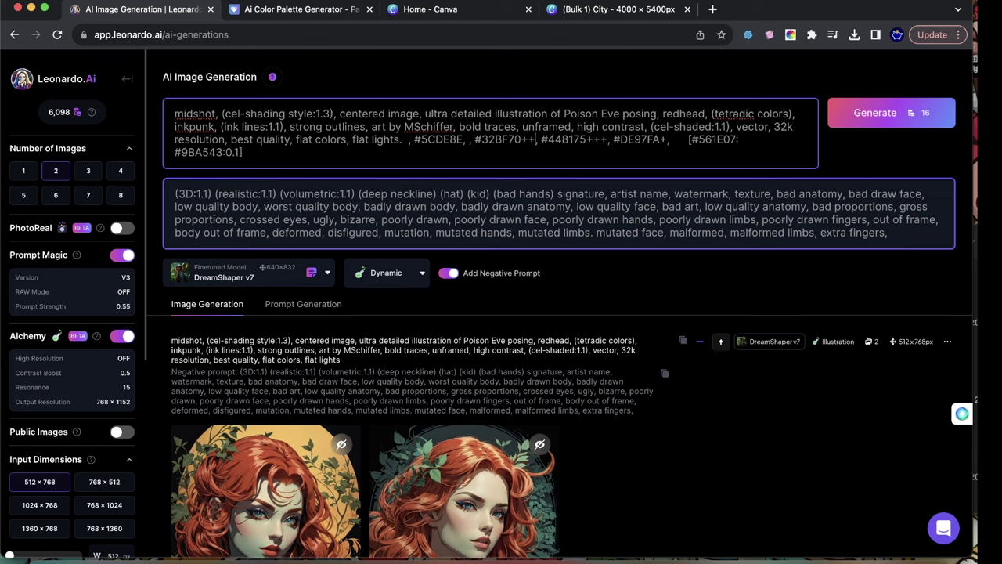
click(462, 139)
text(+++)
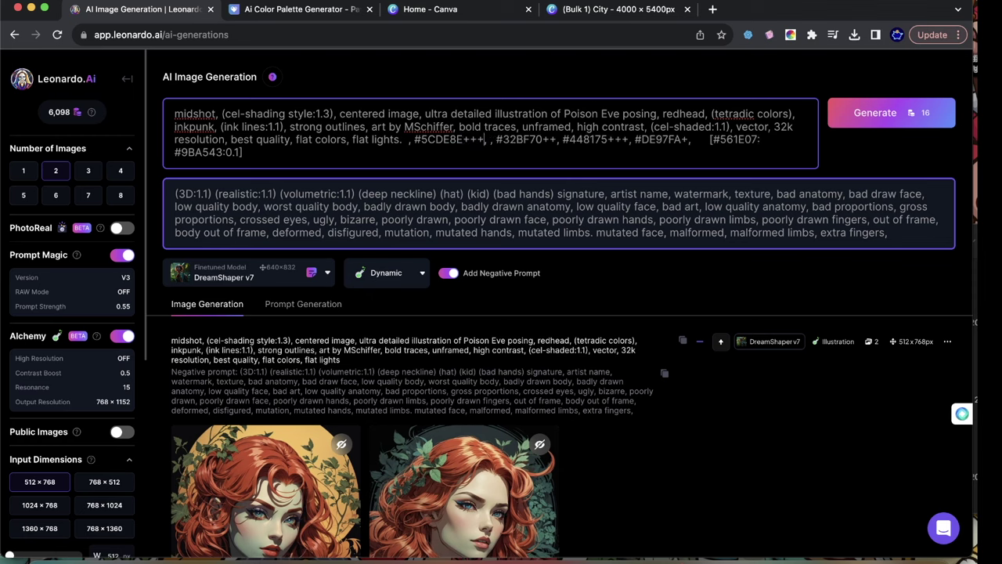
- Remove the duplicate comma between #5CDE8E+++ and #32BF70++
key(Right)
key(Right)
key(Right)
key(Right)
key(Right)
key(Right)
key(Right)
key(Right)
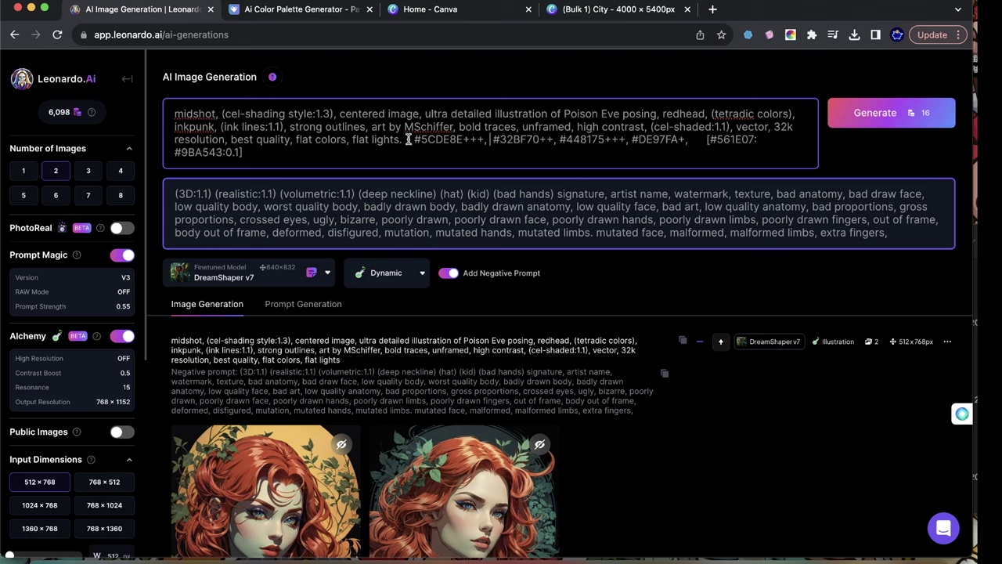
- Move the whole weighted color block from the prompt's end to just before "redhead", and close it with a period
drag(408, 139, 443, 158)
key(super+c)
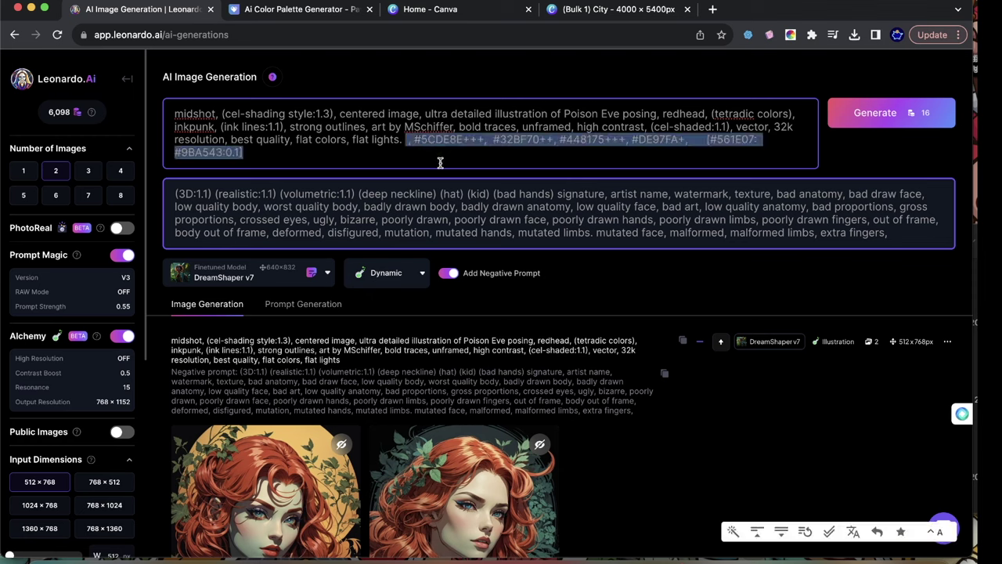
key(BackSpace)
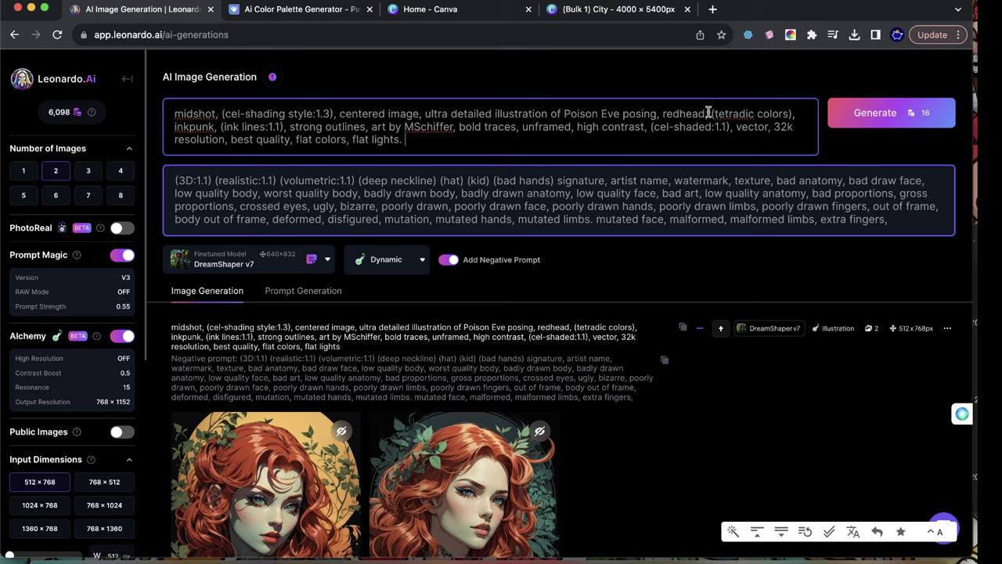
click(662, 114)
key(super+v)
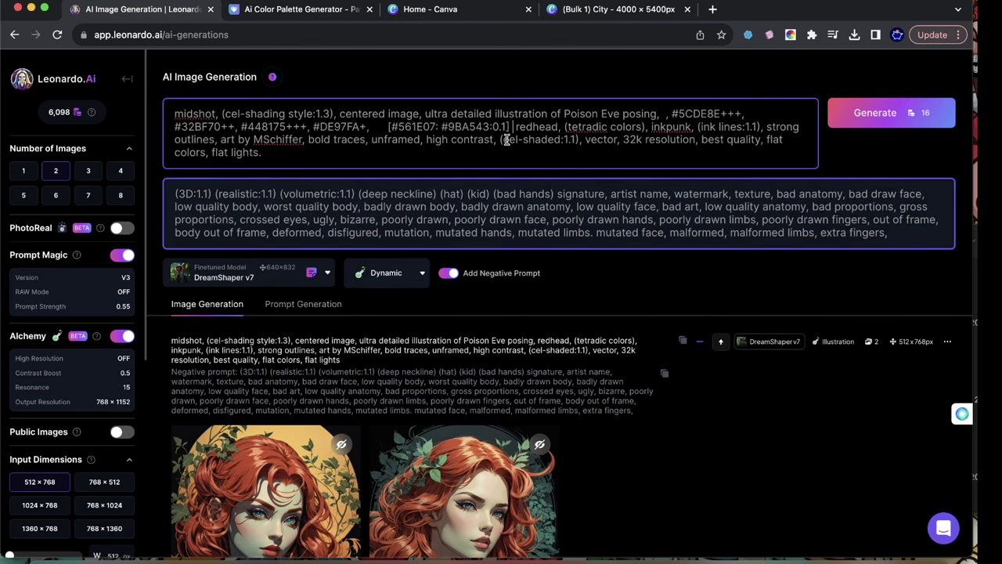
text(.)
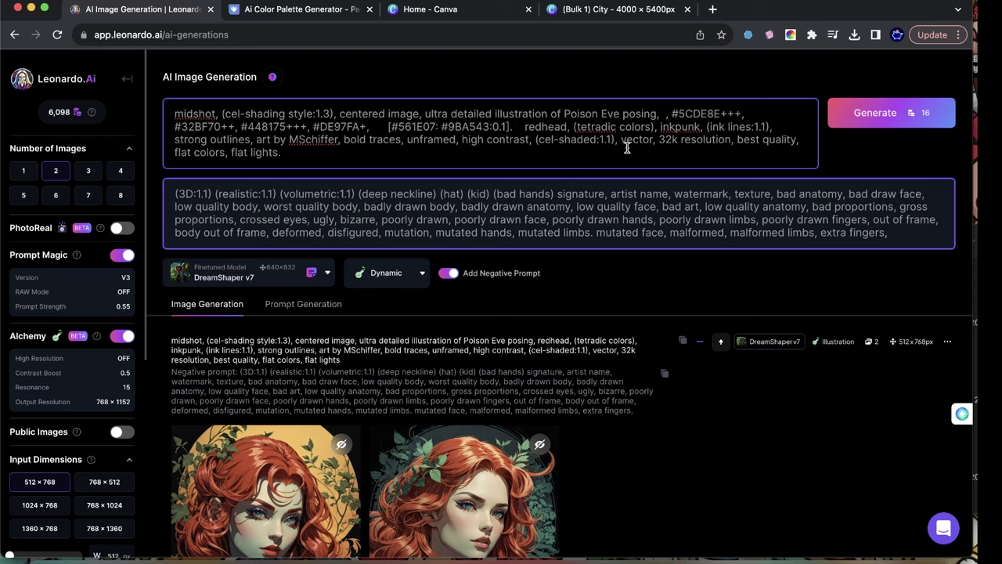
- Replace the word "vector" in the main prompt with "Grunge,"
drag(623, 142, 650, 142)
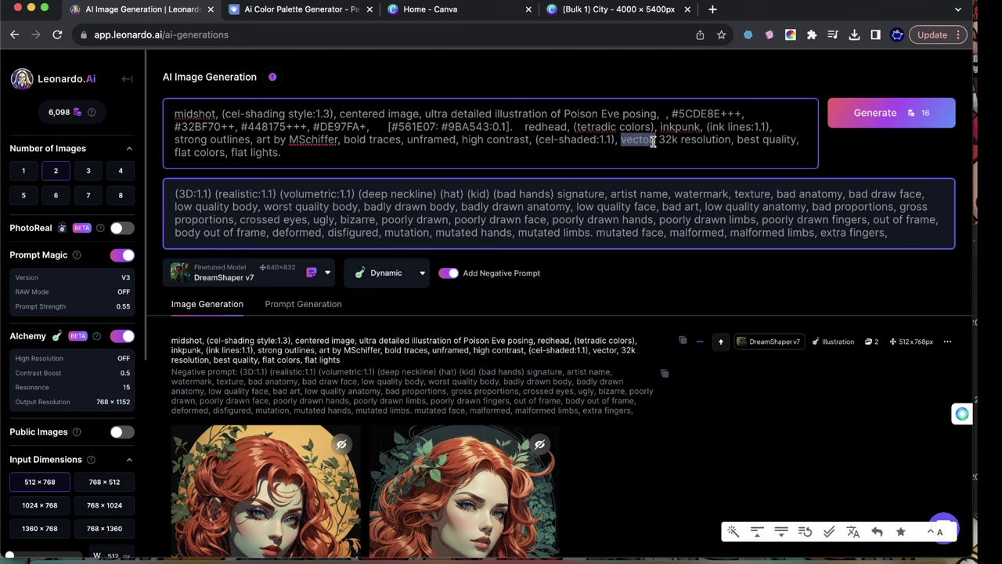
key(BackSpace)
key(BackSpace)
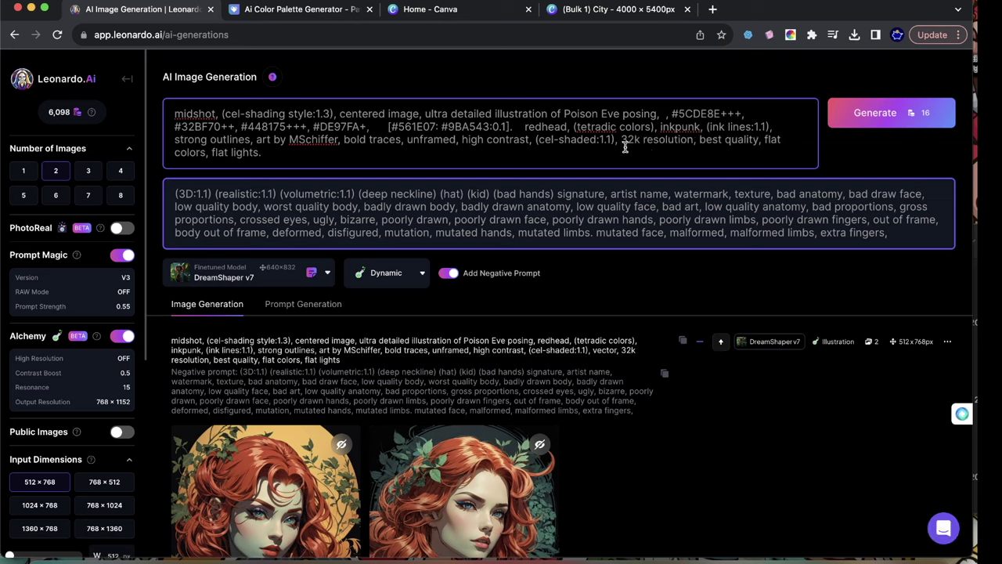
text(Grunge,)
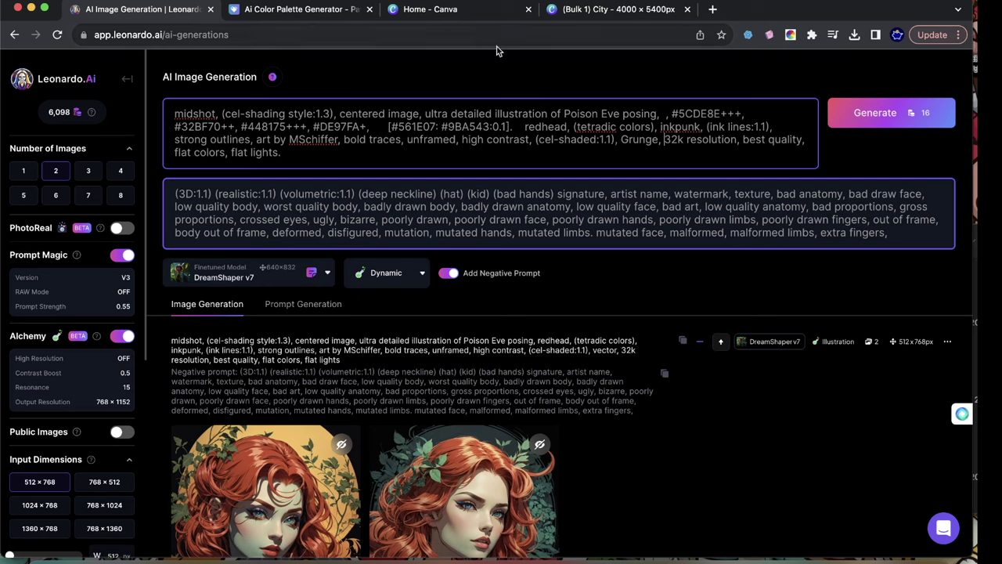
- Insert "tetradic vine and thorn border," after "Grunge," in the main prompt, reusing the word "tetradic" from the existing text
double_click(608, 130)
key(super+c)
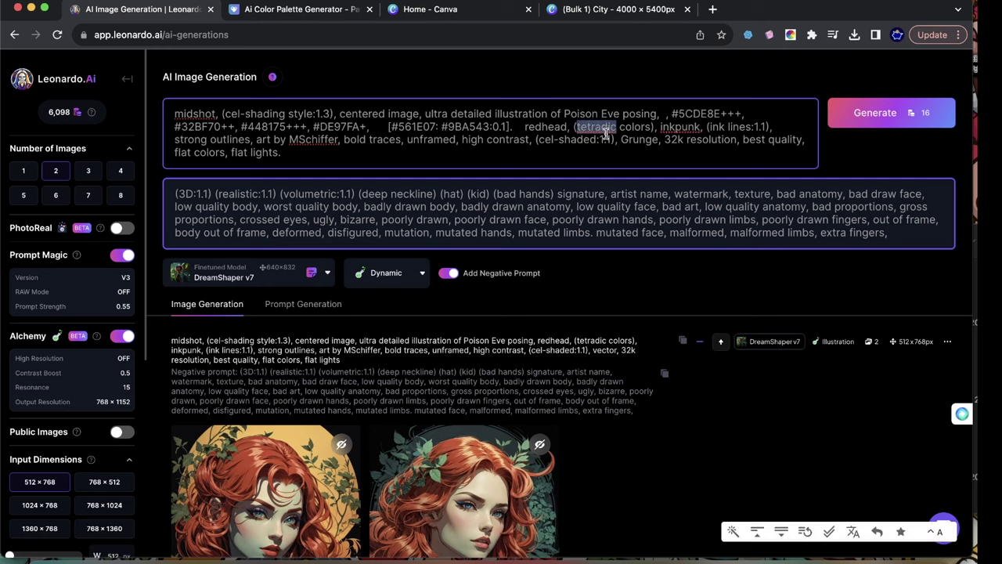
click(664, 141)
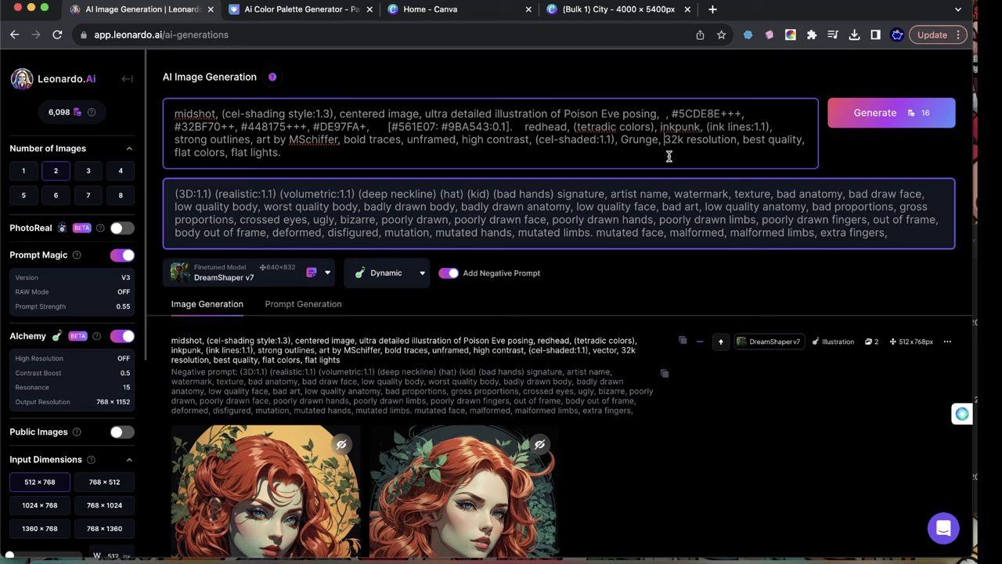
key(super+v)
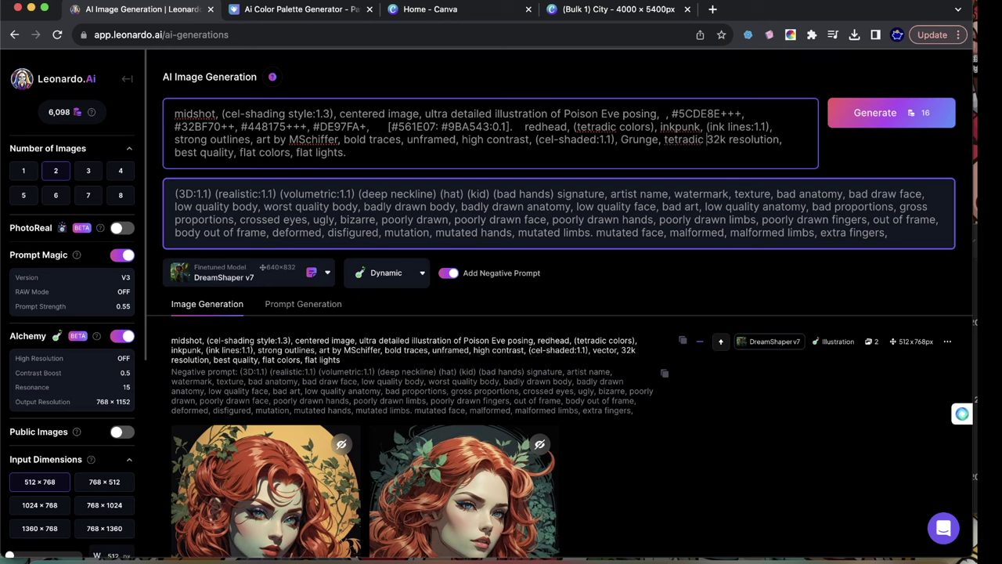
text(spine)
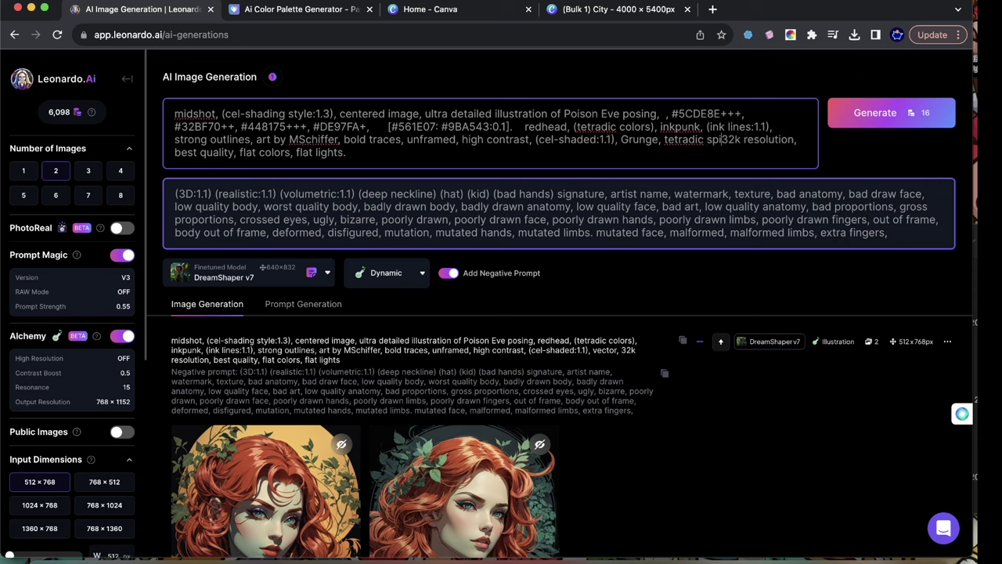
key(BackSpace)
key(BackSpace)
key(BackSpace)
key(BackSpace)
key(BackSpace)
key(BackSpace)
text(vine a)
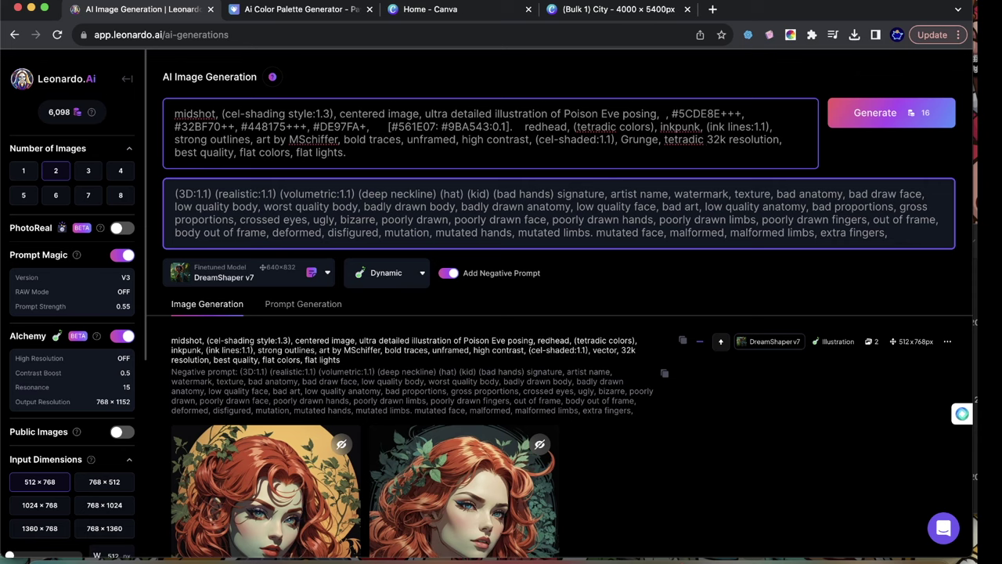
text(nd thorn )
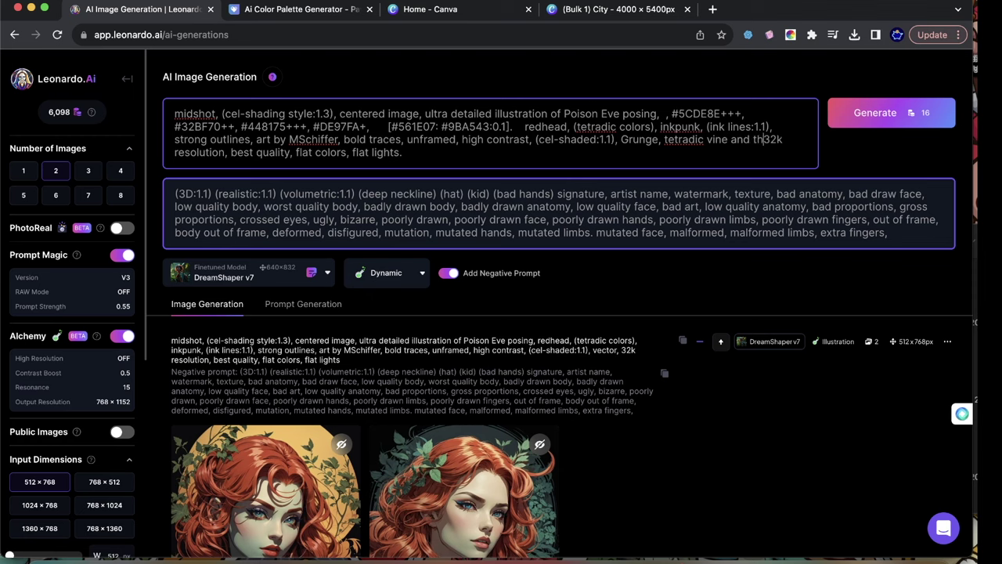
text(border)
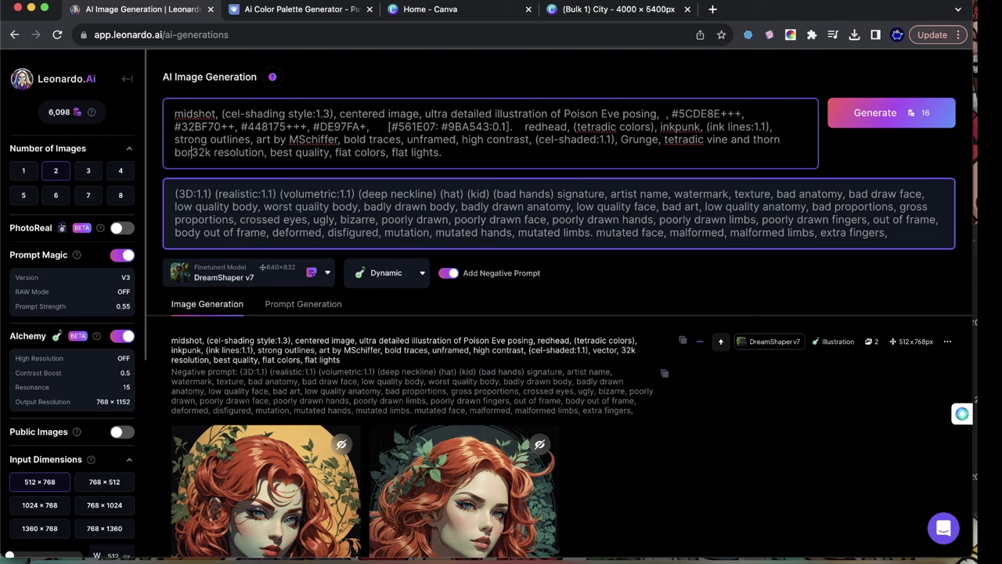
text(,)
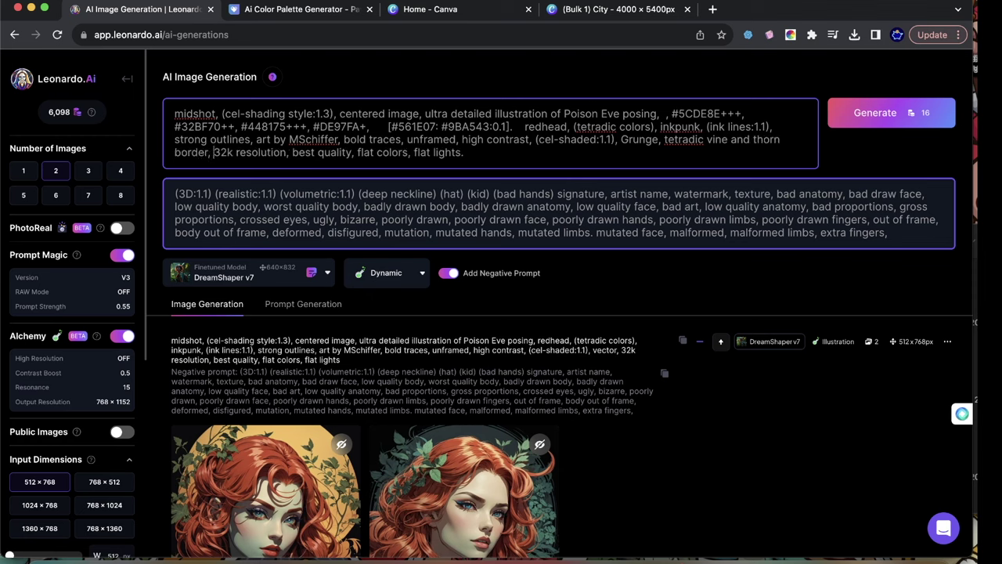
- Delete "32k resolution," and "best quality," from the main prompt, leaving "flat colors" directly after the border phrase
drag(213, 152, 285, 160)
key(BackSpace)
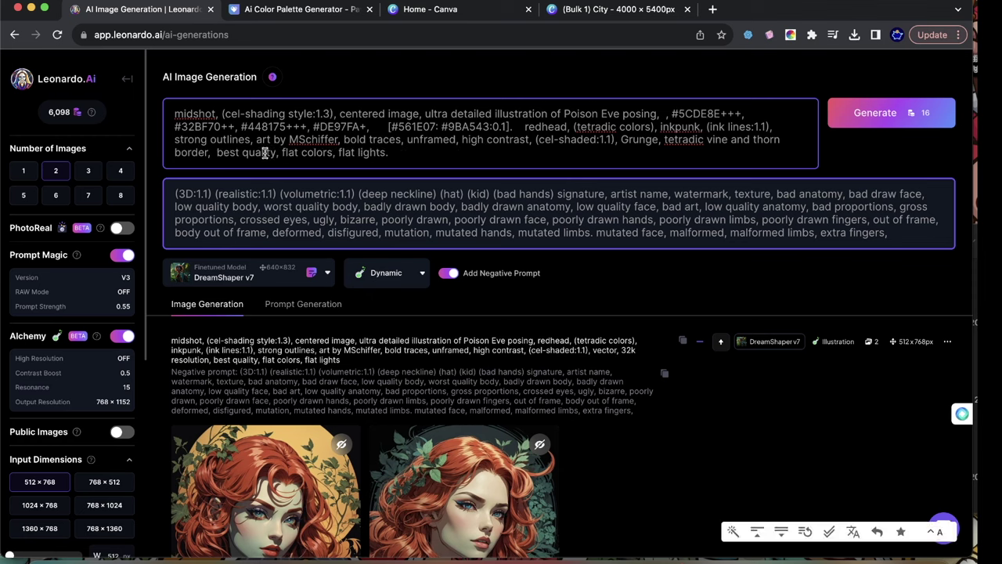
click(216, 152)
key(Delete)
key(BackSpace)
text(b)
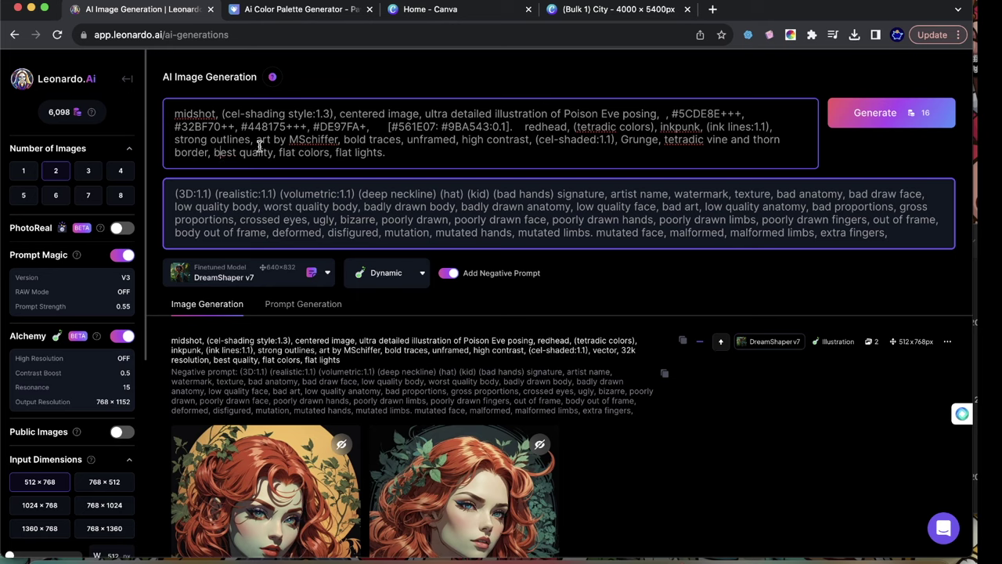
drag(213, 151, 275, 150)
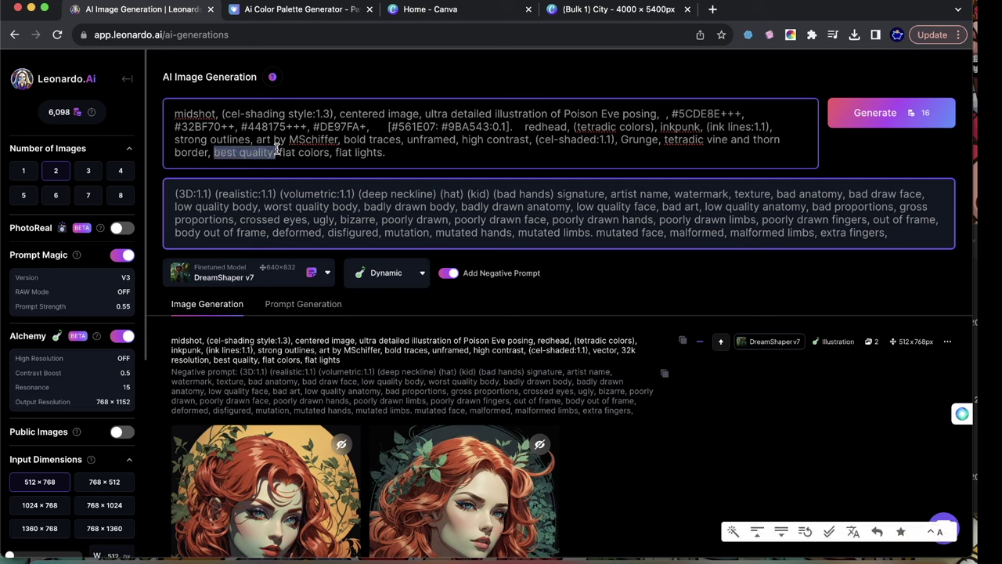
key(BackSpace)
key(BackSpace)
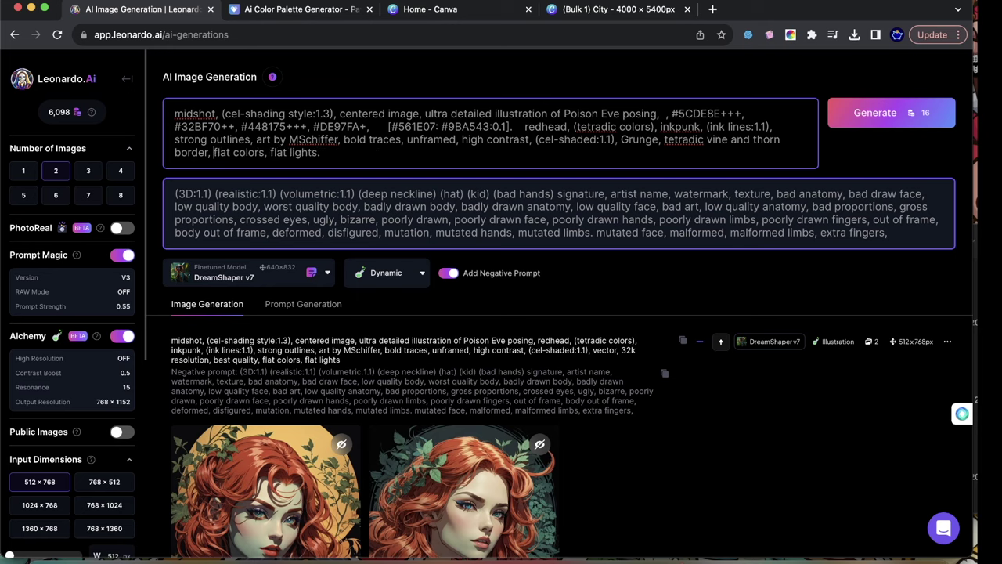
click(343, 156)
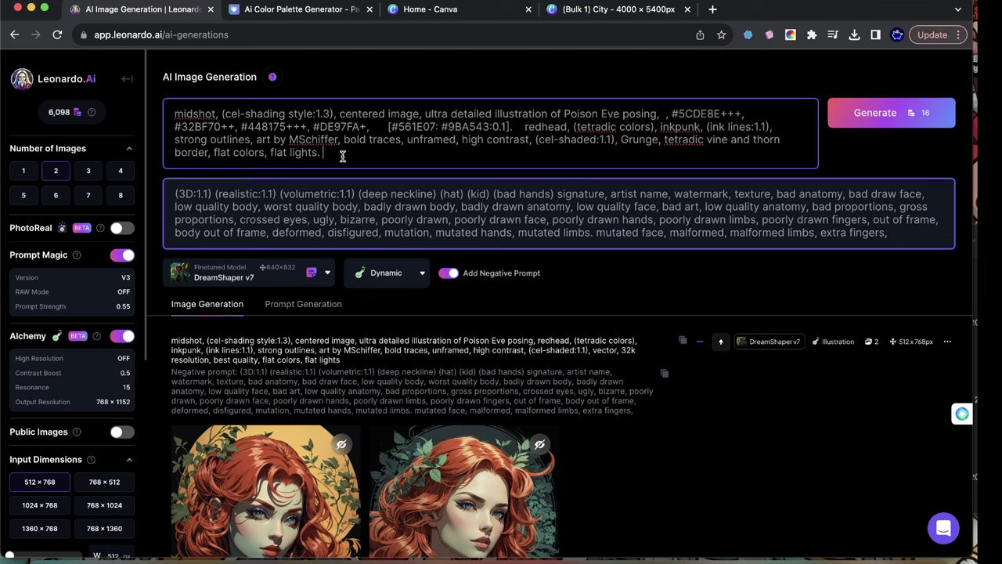
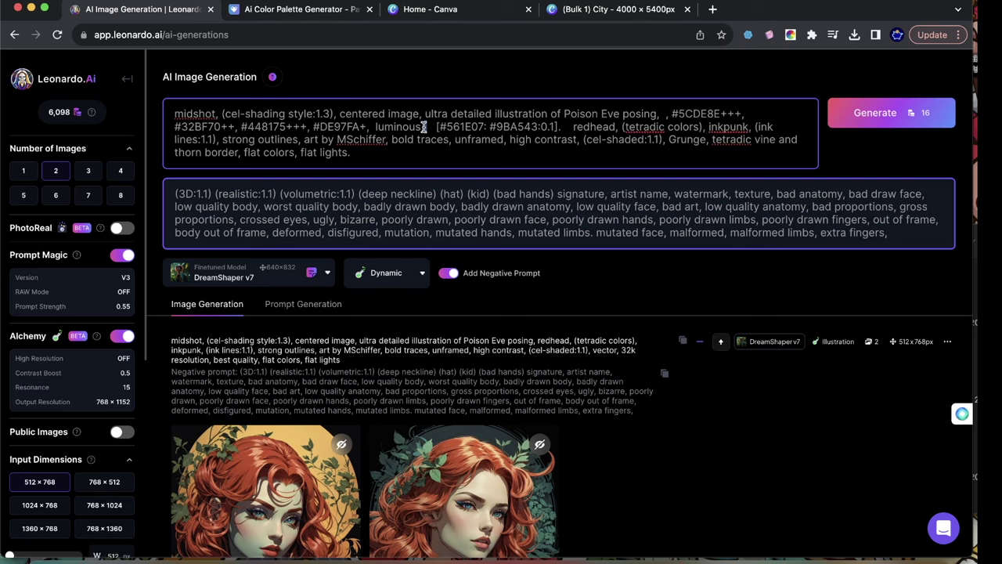
- Put a colon directly after "luminous" in the main prompt and remove the extra spaces before the bracketed hex pair
key(BackSpace)
key(BackSpace)
text(:)
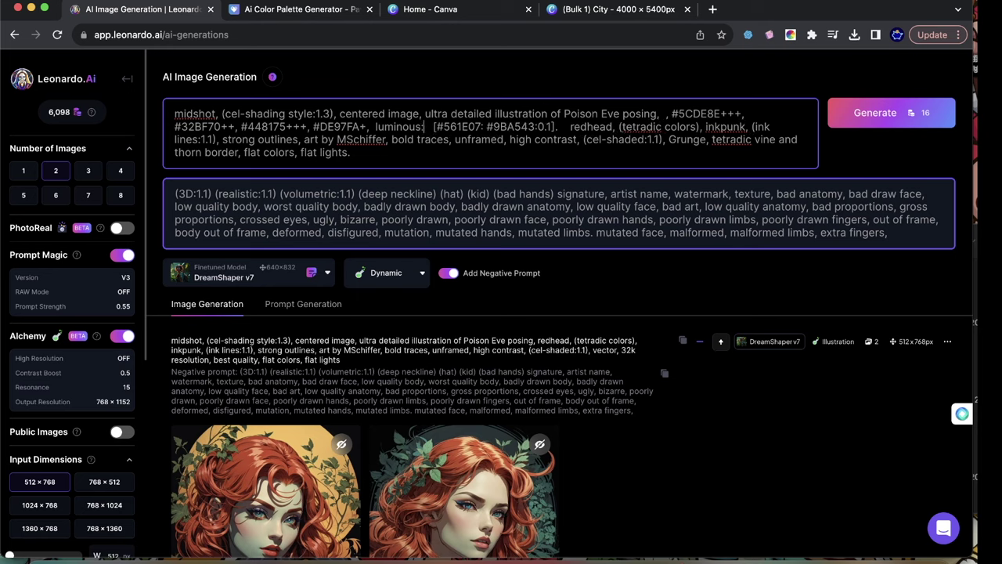
key(Delete)
key(Delete)
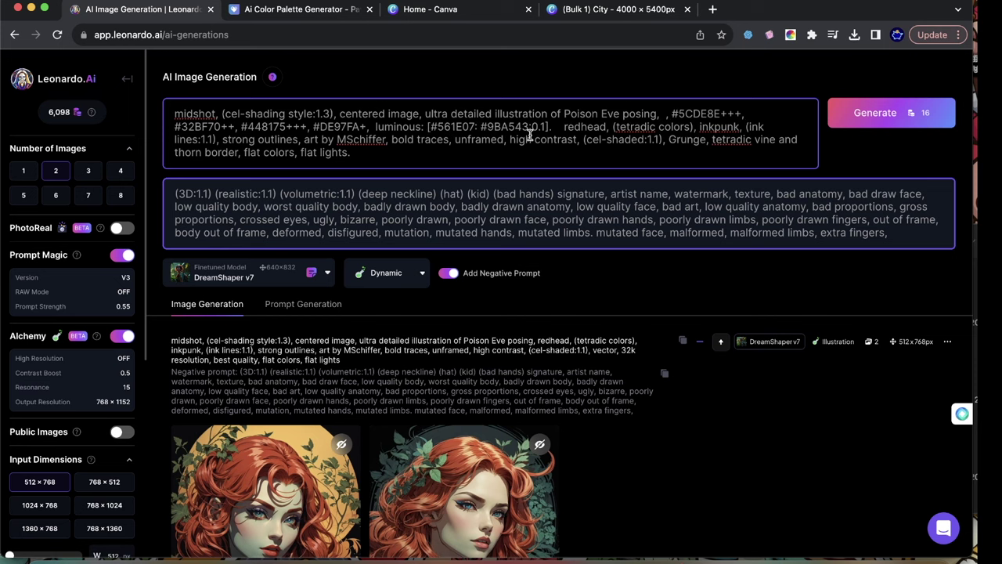
- Move "redhead" from behind the color block to directly after "Poison Eve posing" in the main prompt
drag(560, 127, 606, 126)
key(ctrl+c)
key(BackSpace)
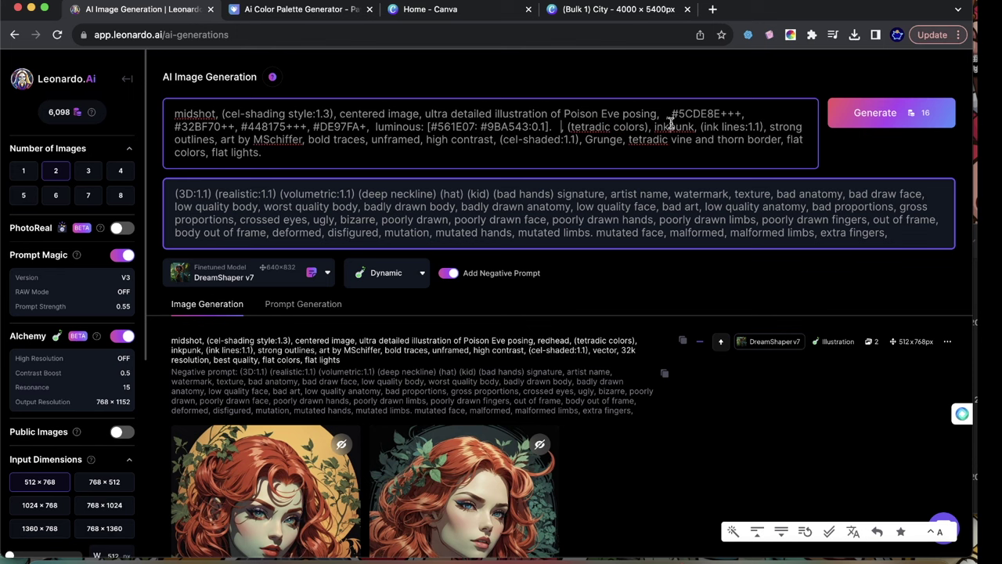
click(658, 114)
key(ctrl+v)
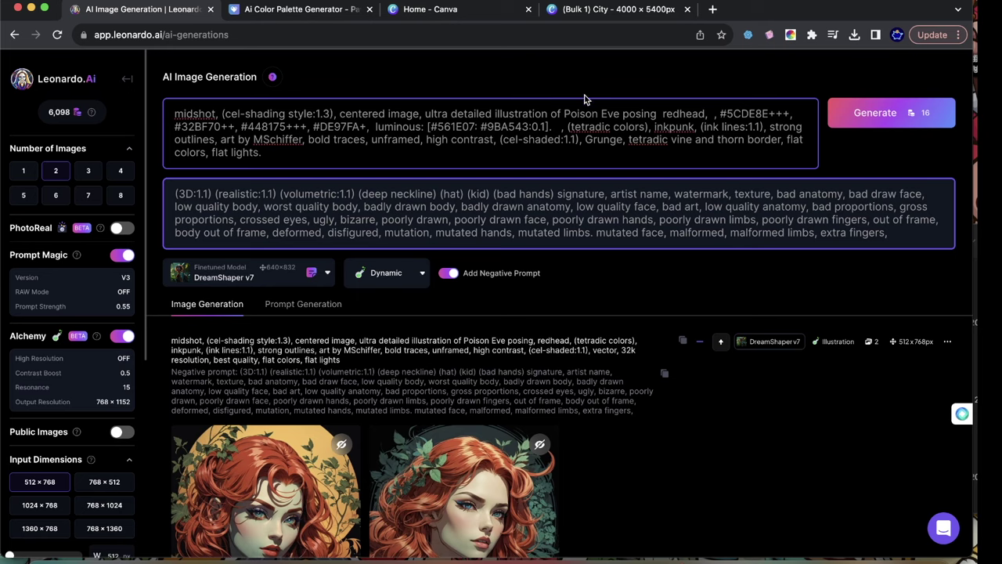
- Search the web for "Poison Eve" in a new tab, then return to the Leonardo.Ai prompt
drag(563, 114, 618, 113)
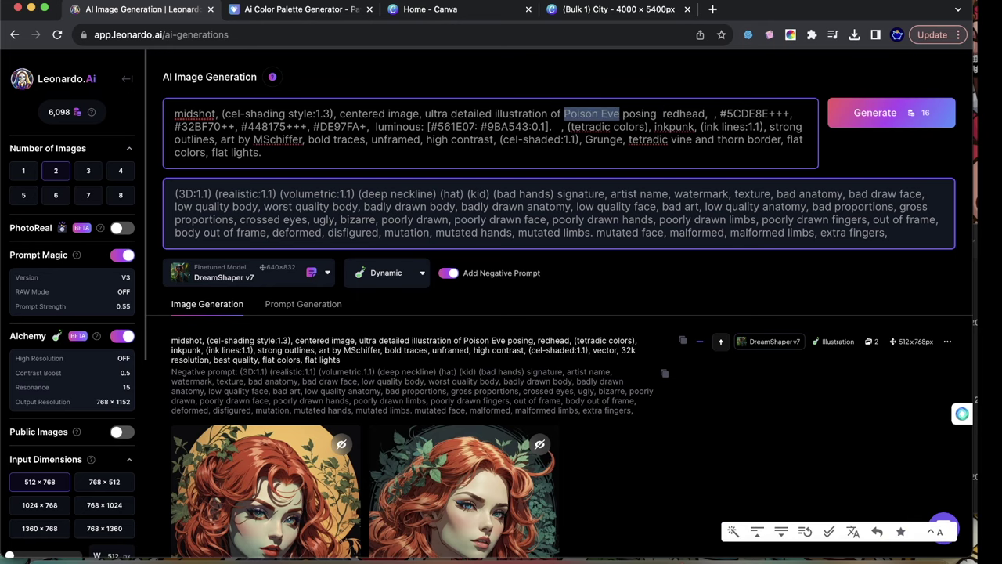
click(712, 9)
text(Poison Eve)
key(Return)
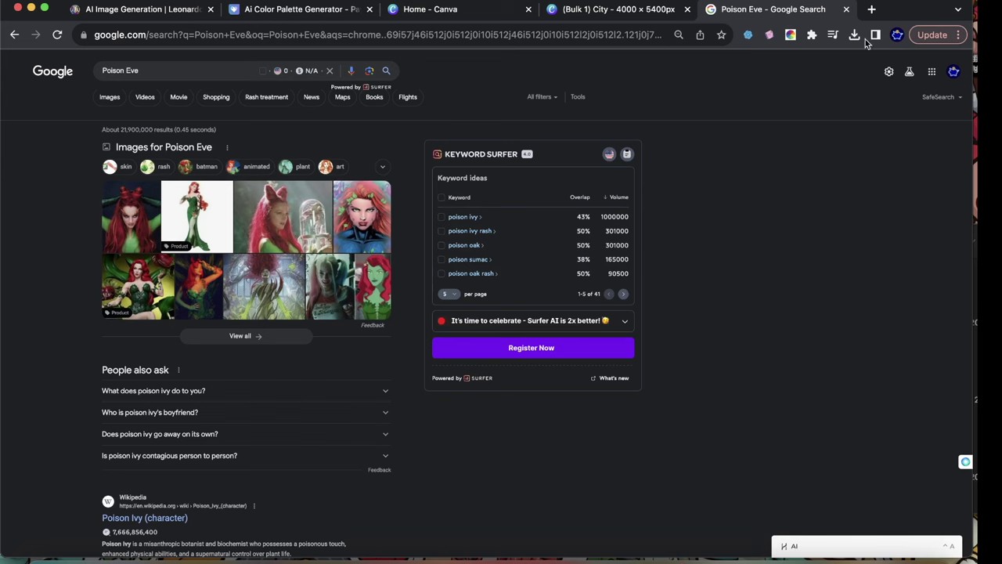
click(846, 8)
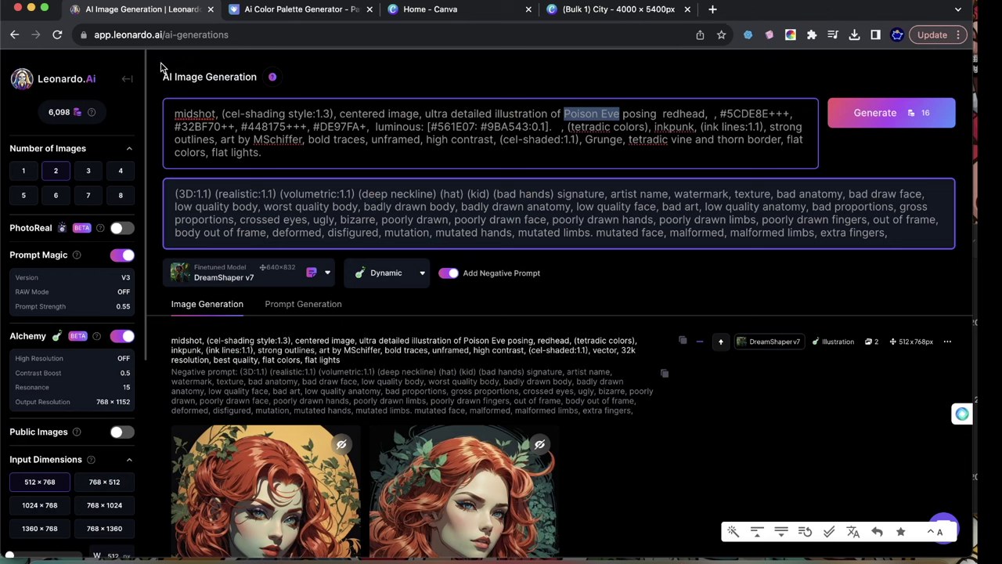
click(621, 114)
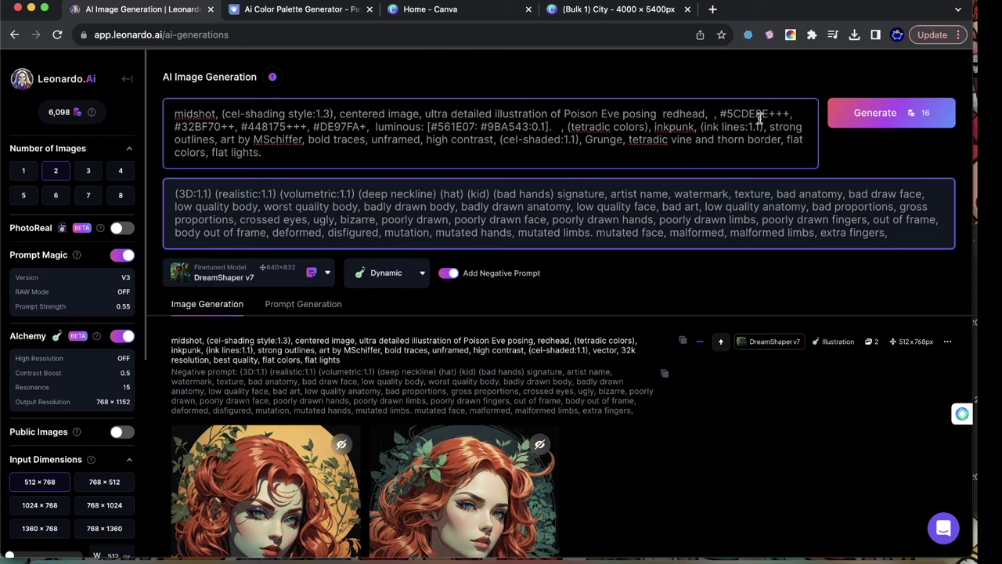
- Insert "T shirt design" at the very start of the main prompt, before "midshot"
click(177, 114)
text(T shirt)
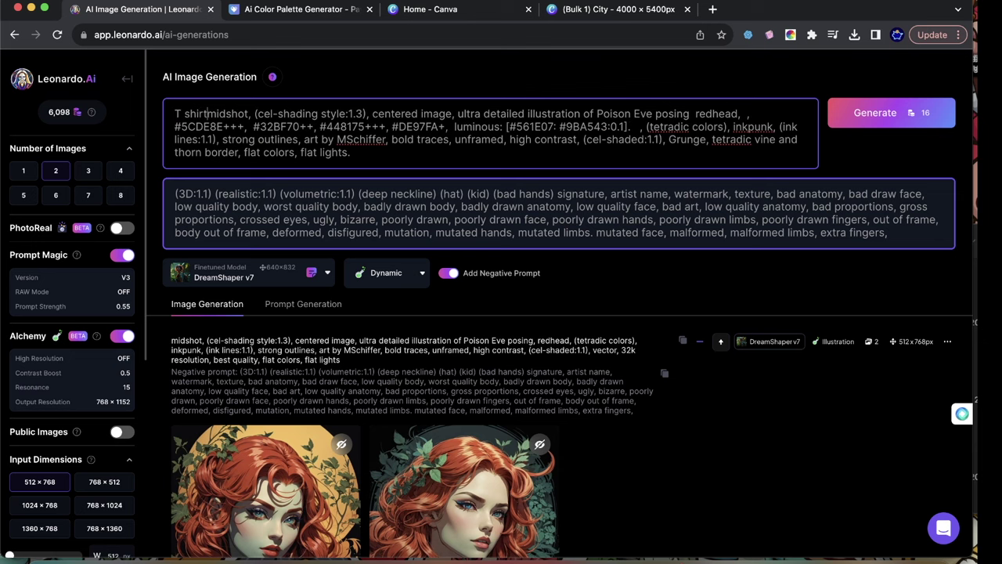
text( design)
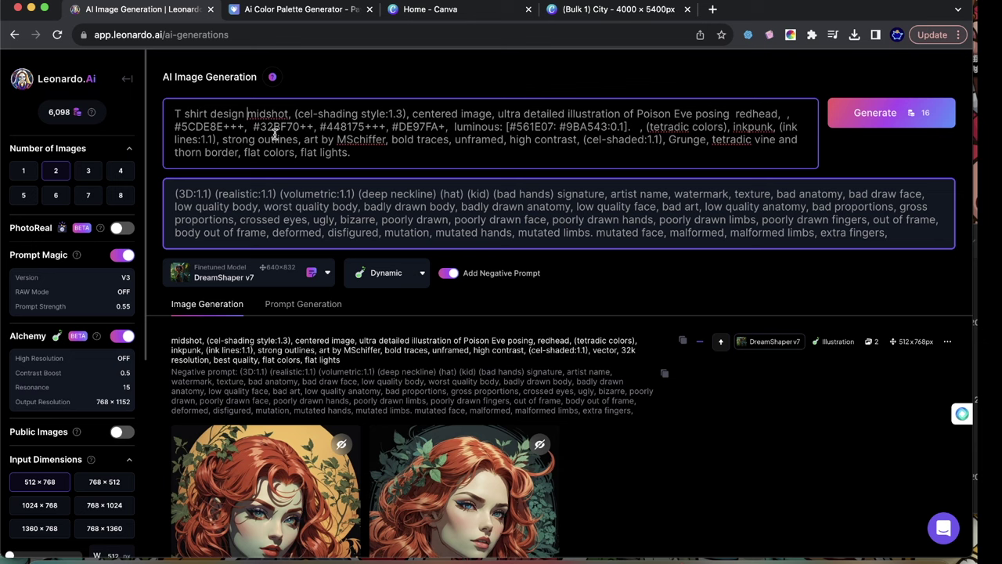
- Move "midshot, (cel-shading style:1.3), centered image," from near the prompt's start to just after "high contrast,"
drag(249, 114, 289, 114)
click(285, 110)
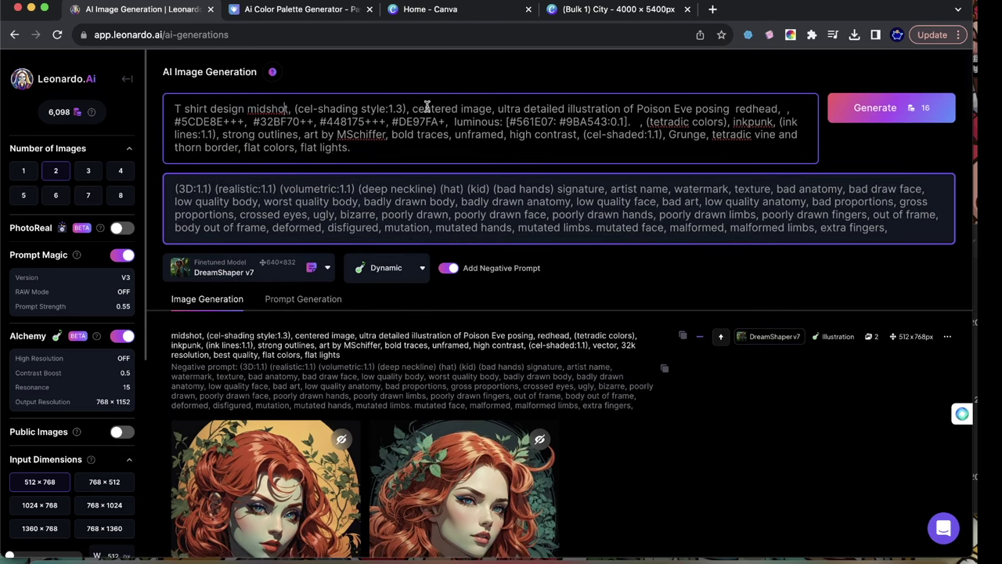
drag(409, 111, 248, 108)
click(516, 114)
drag(499, 111, 244, 114)
key(ctrl+c)
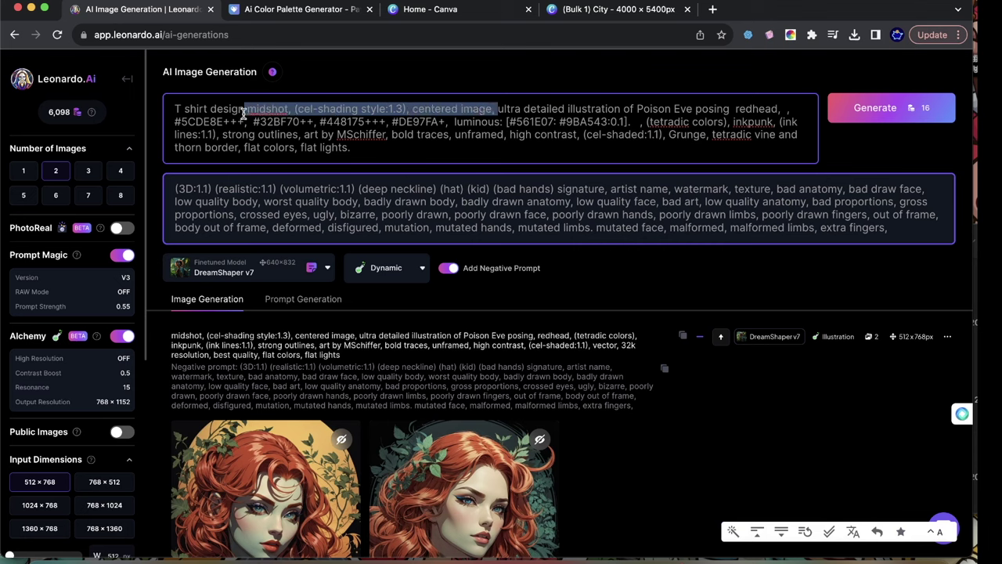
key(BackSpace)
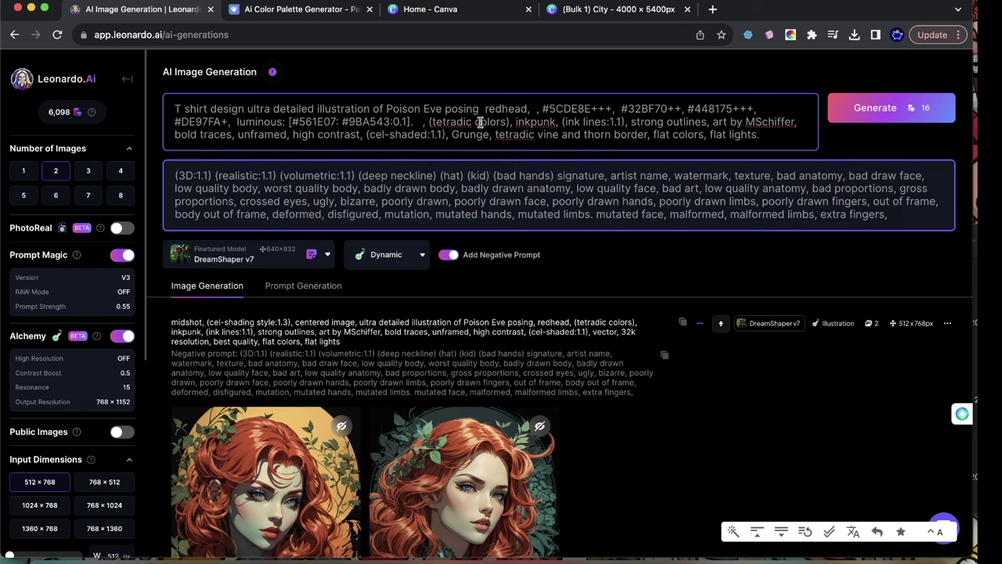
click(364, 137)
key(ctrl+v)
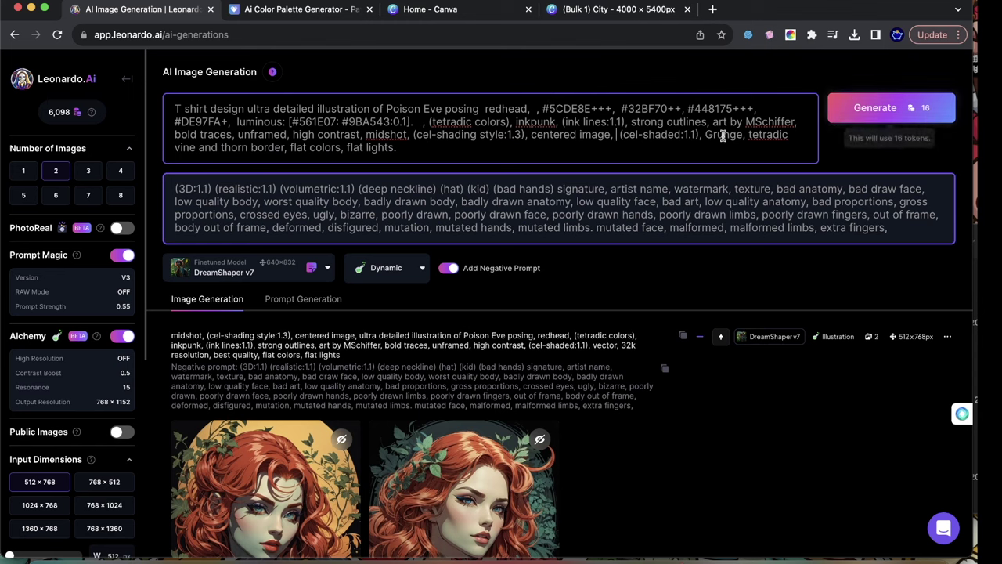
- Generate two images from the revised T-shirt design prompt
click(904, 109)
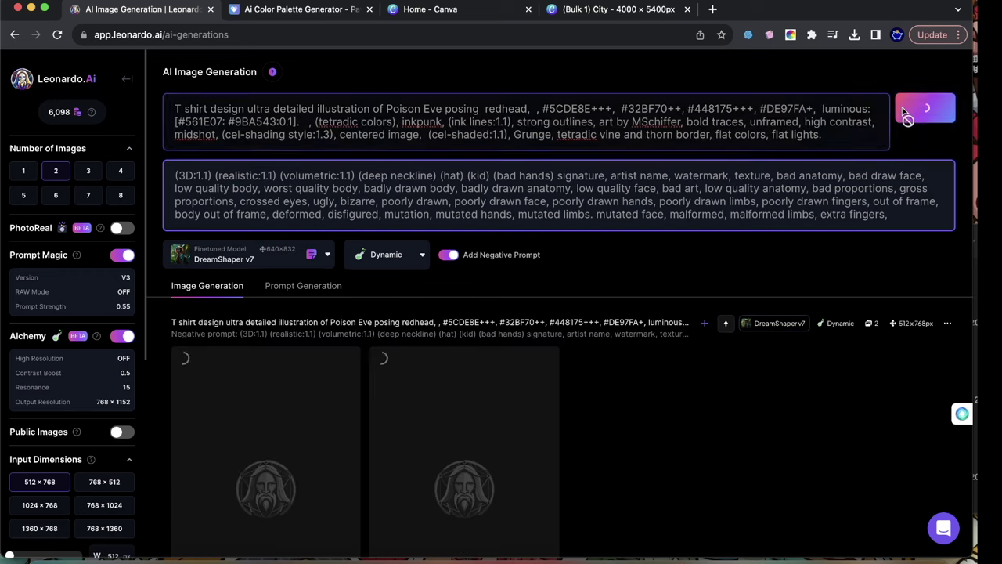
scroll(593, 240, down, 5)
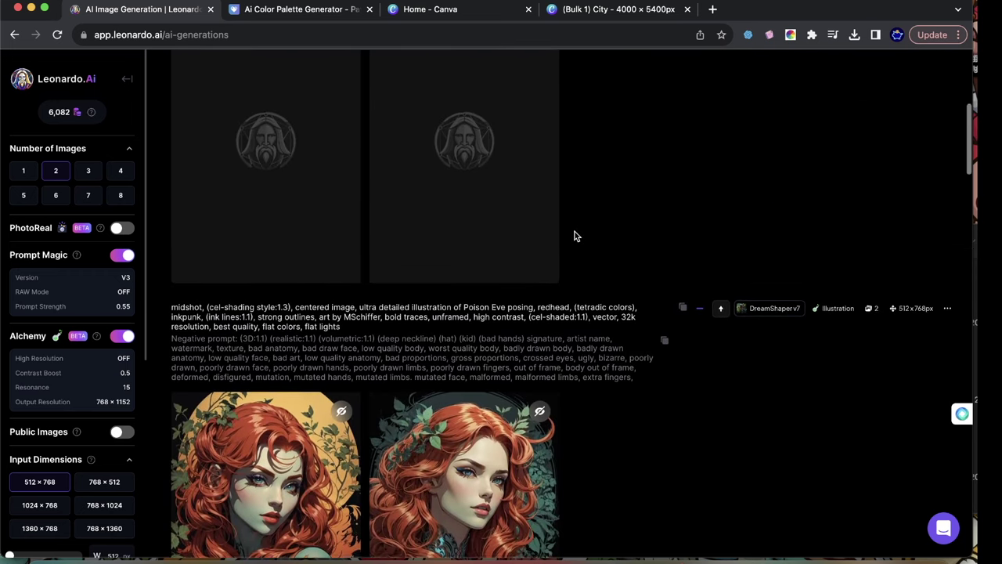
scroll(583, 235, up, 5)
scroll(572, 235, up, 1)
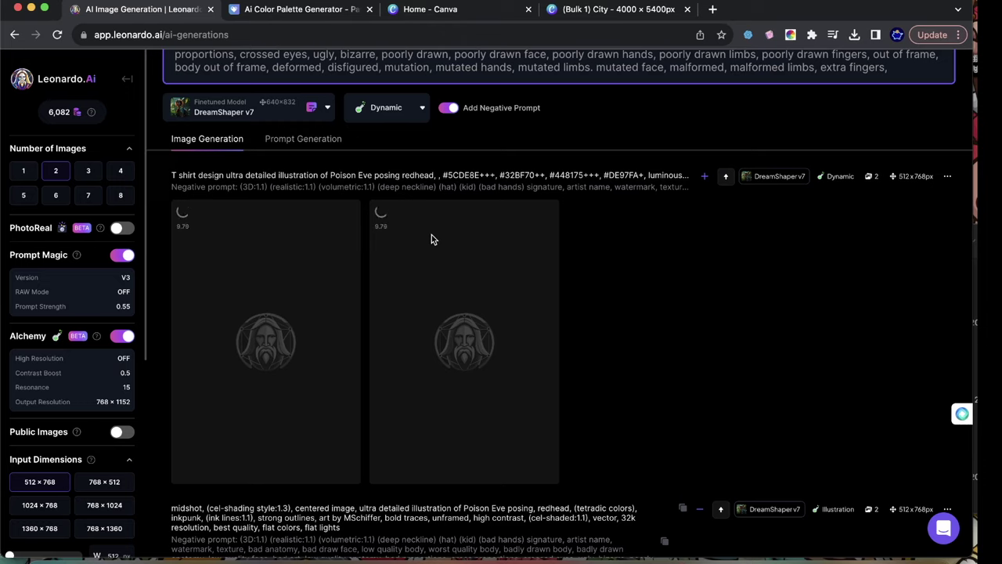
scroll(431, 235, up, 5)
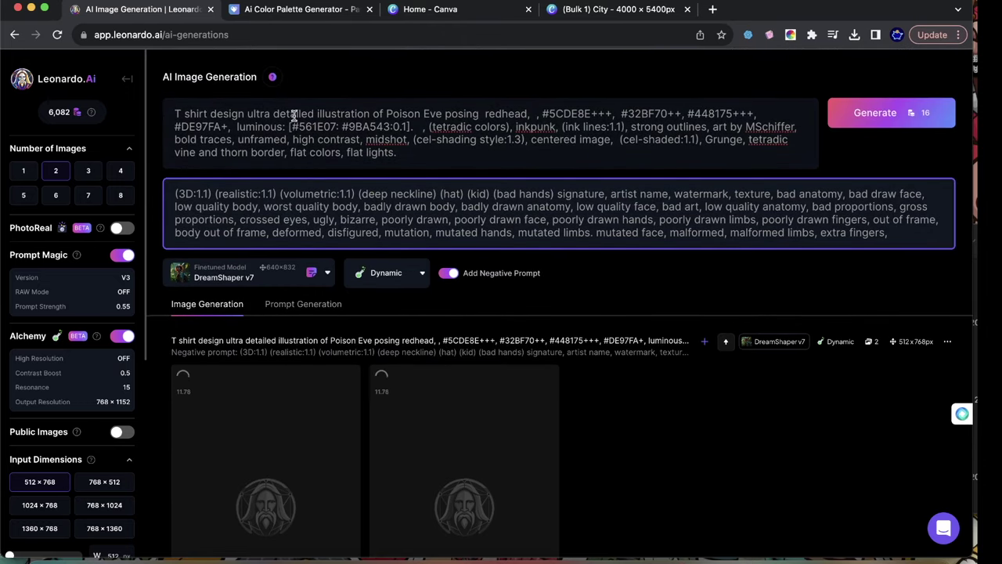
- Review the previous pair of Poison Eve images and their prompt for comparison with the new generation
scroll(595, 205, down, 9)
scroll(595, 205, down, 10)
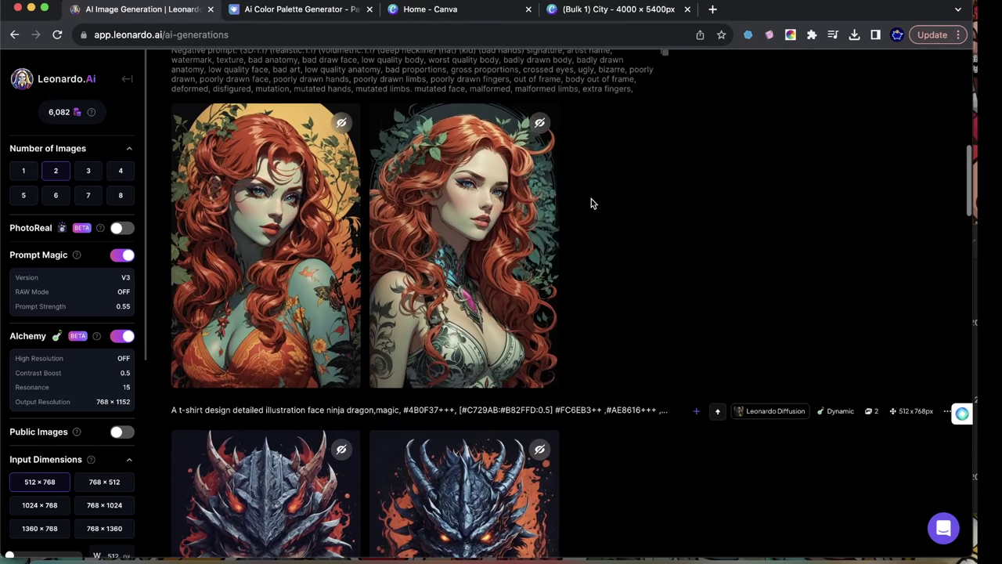
mouse_move(468, 248)
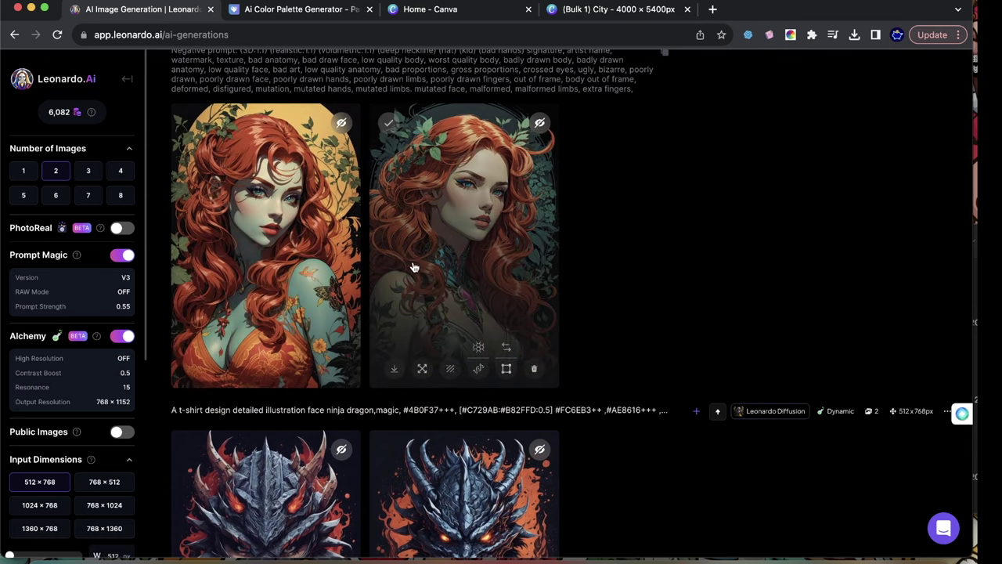
scroll(410, 263, up, 1)
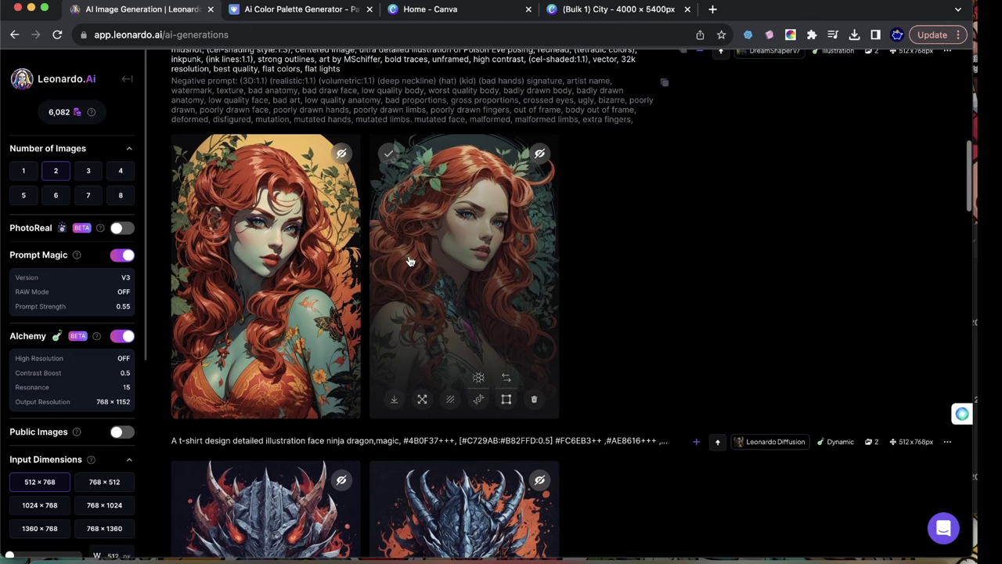
scroll(406, 257, up, 5)
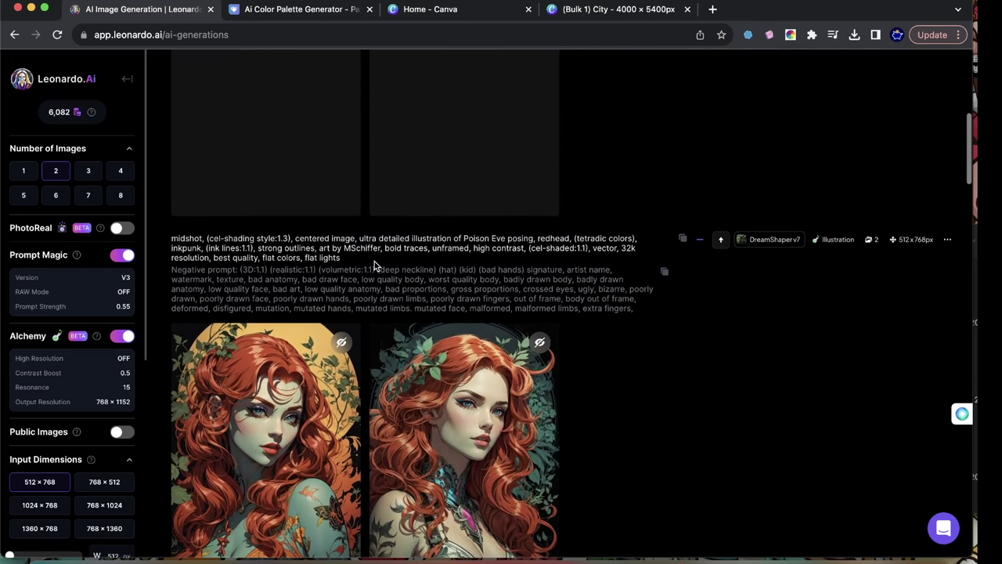
scroll(376, 265, up, 4)
scroll(375, 267, up, 1)
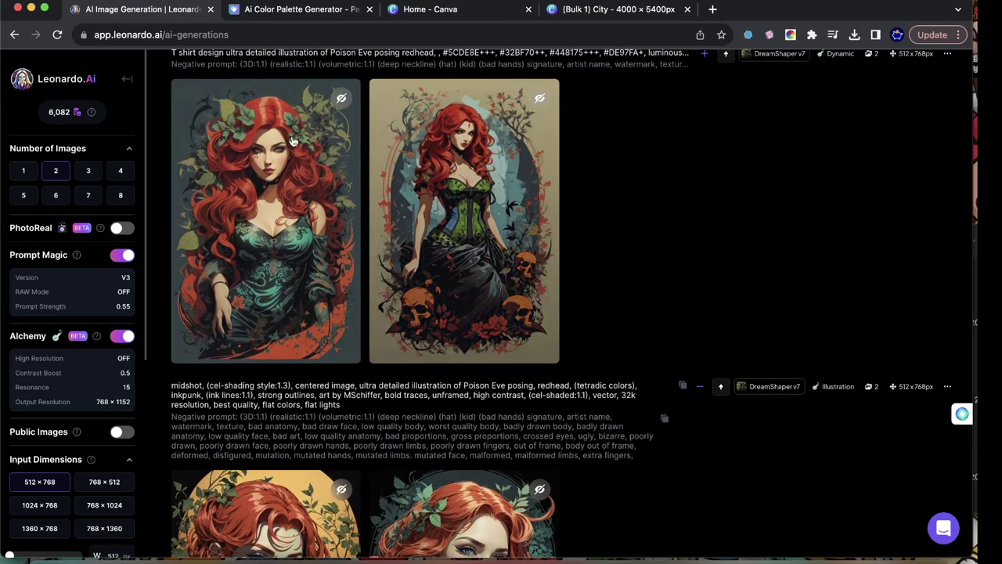
- Examine both new Poison Eve images in the viewer, enlarging the one with skulls to inspect its border and colors
click(272, 247)
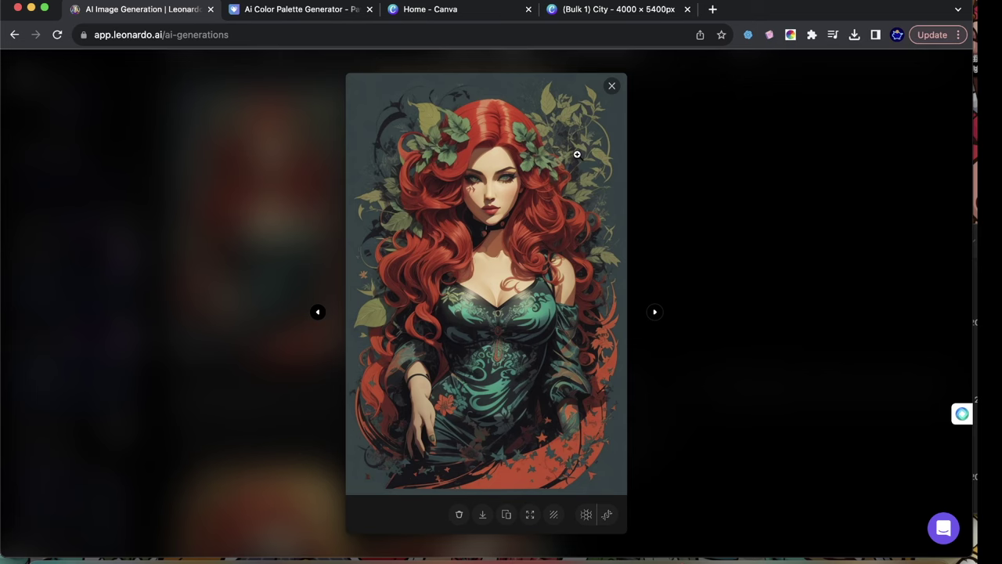
click(745, 227)
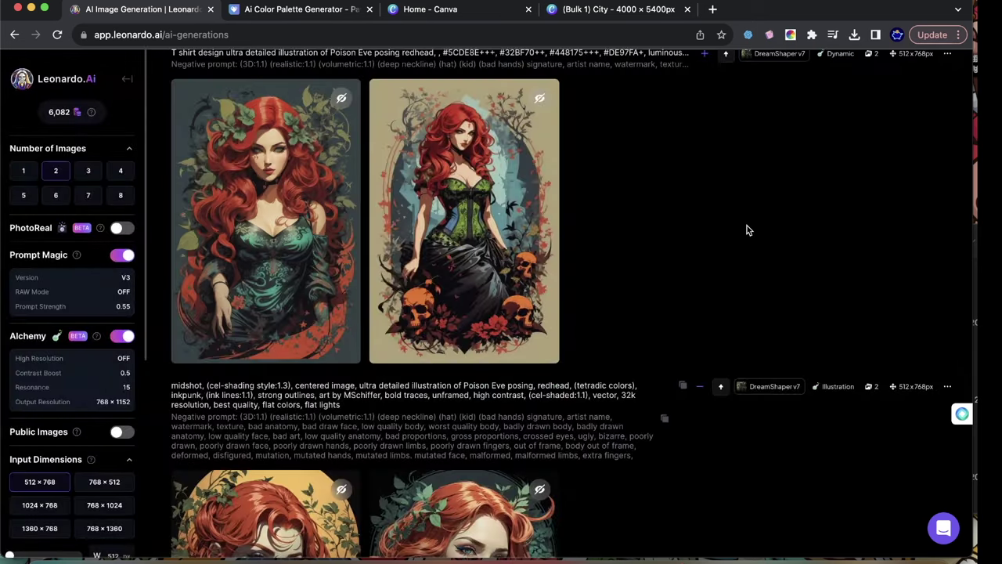
click(504, 214)
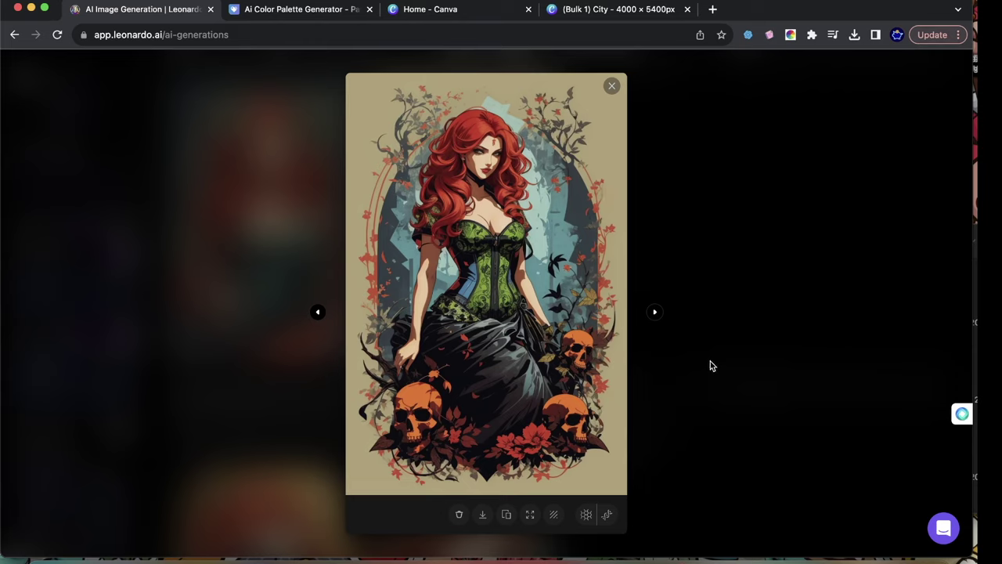
click(556, 290)
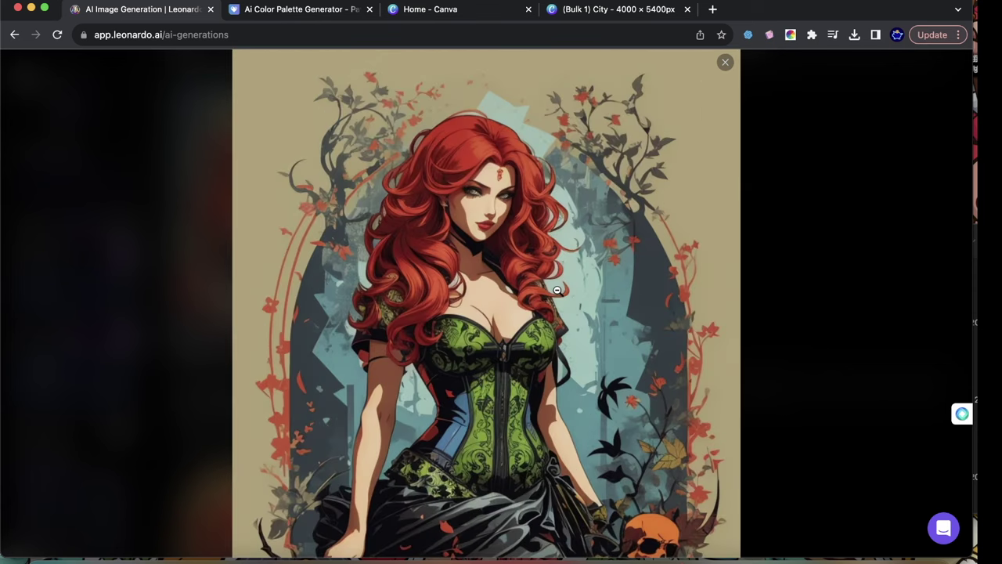
scroll(713, 389, down, 2)
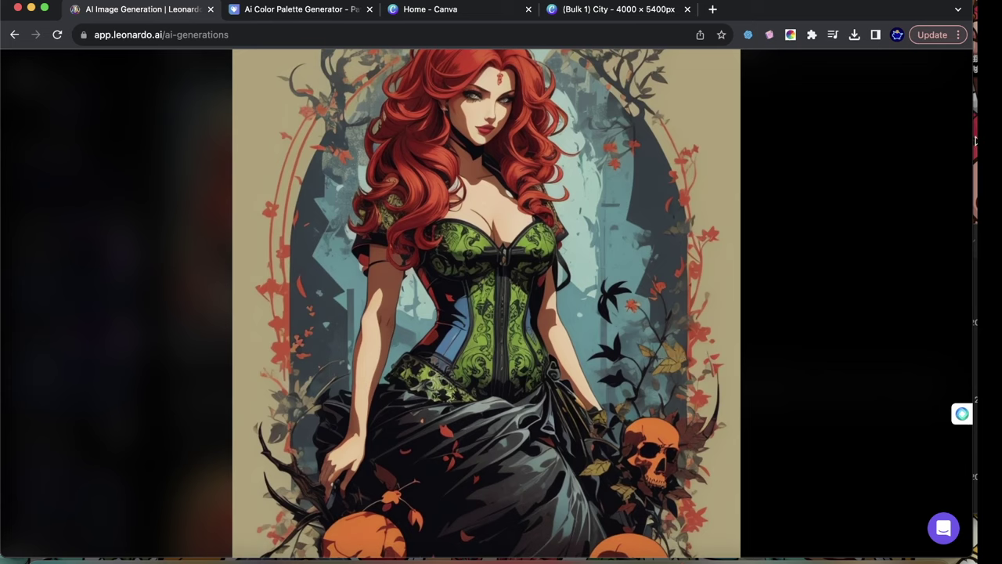
scroll(665, 161, up, 1)
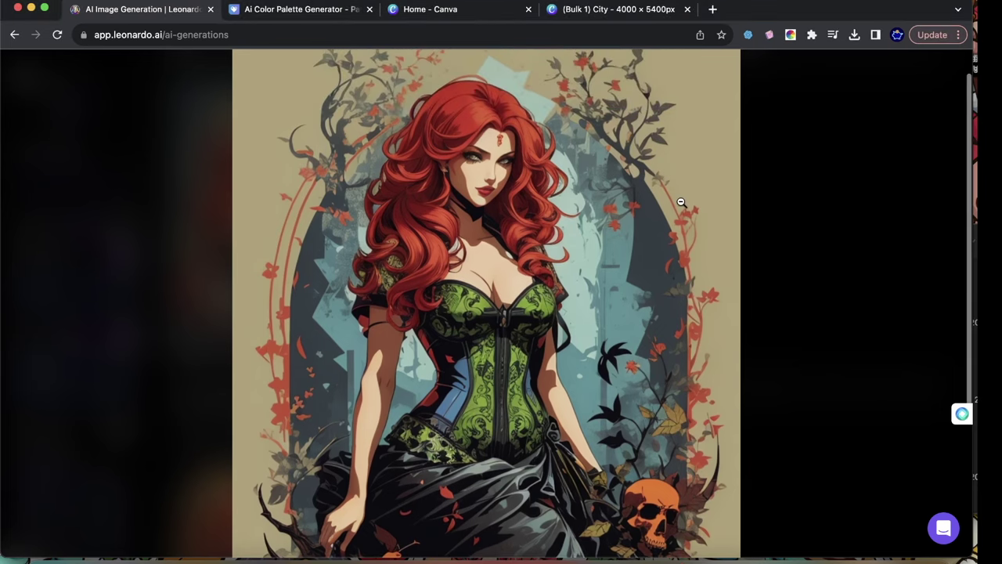
click(680, 202)
click(614, 93)
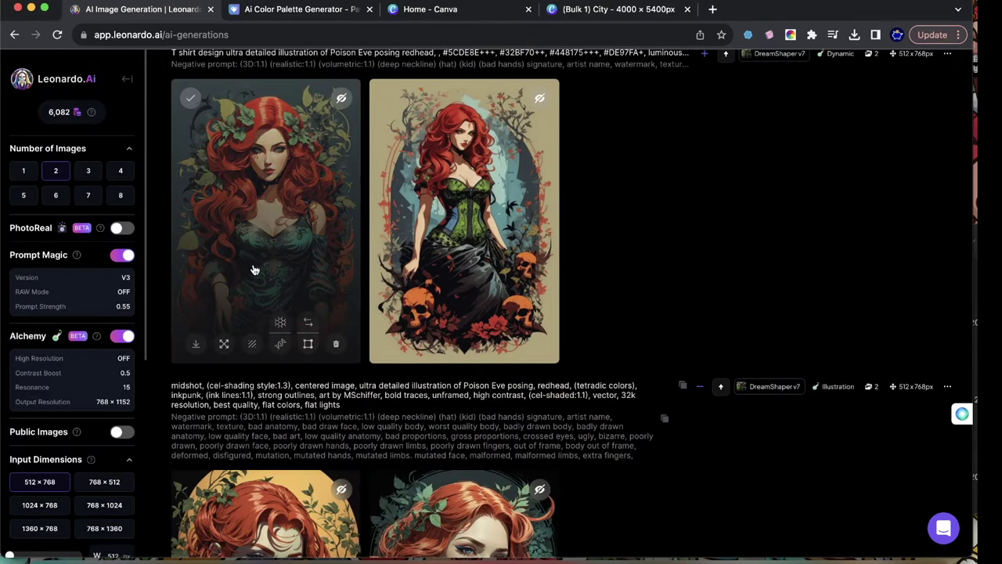
- Inspect the new teal-dress portrait again, both enlarged and at normal viewer size, and return to the results
click(255, 271)
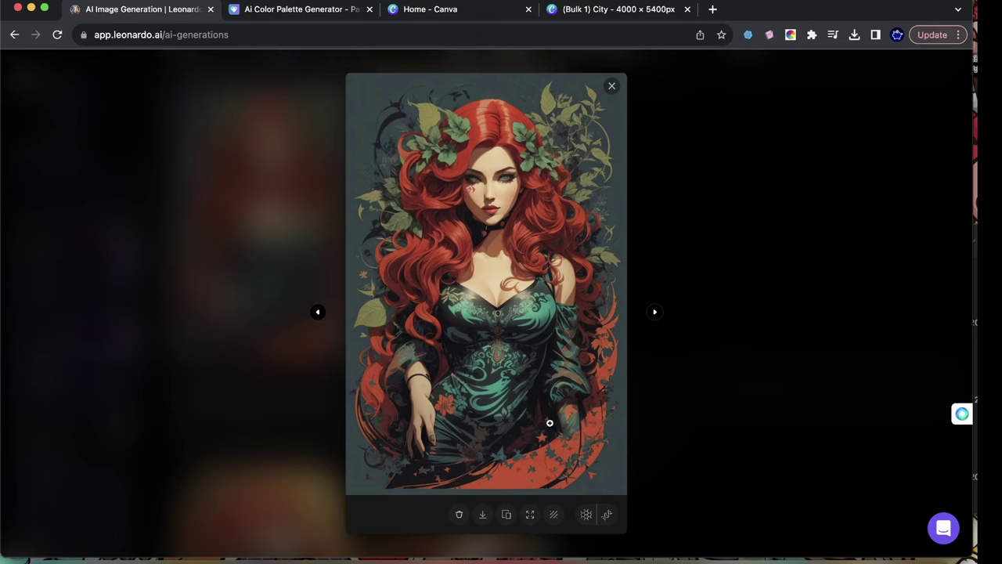
click(587, 371)
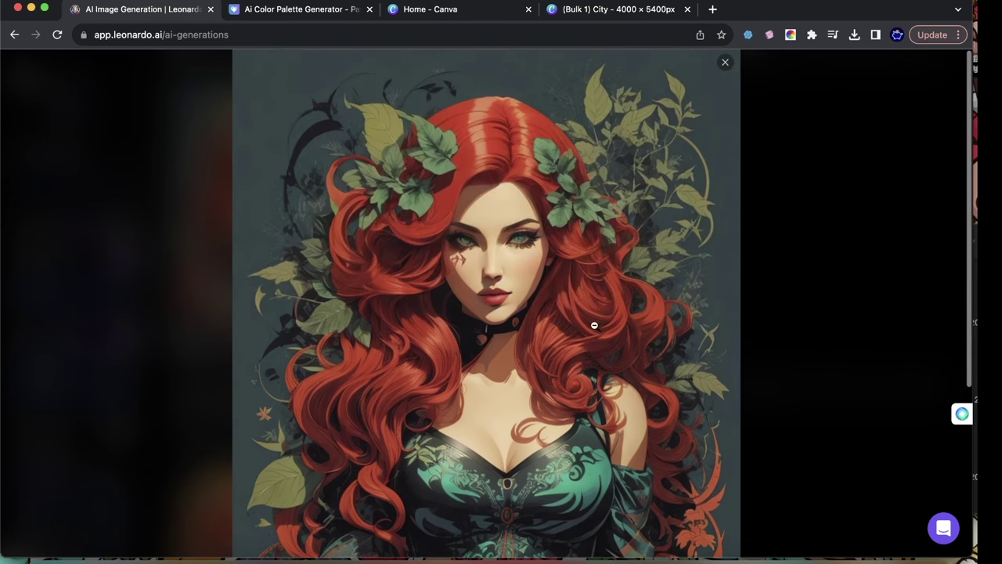
click(595, 326)
mouse_move(231, 227)
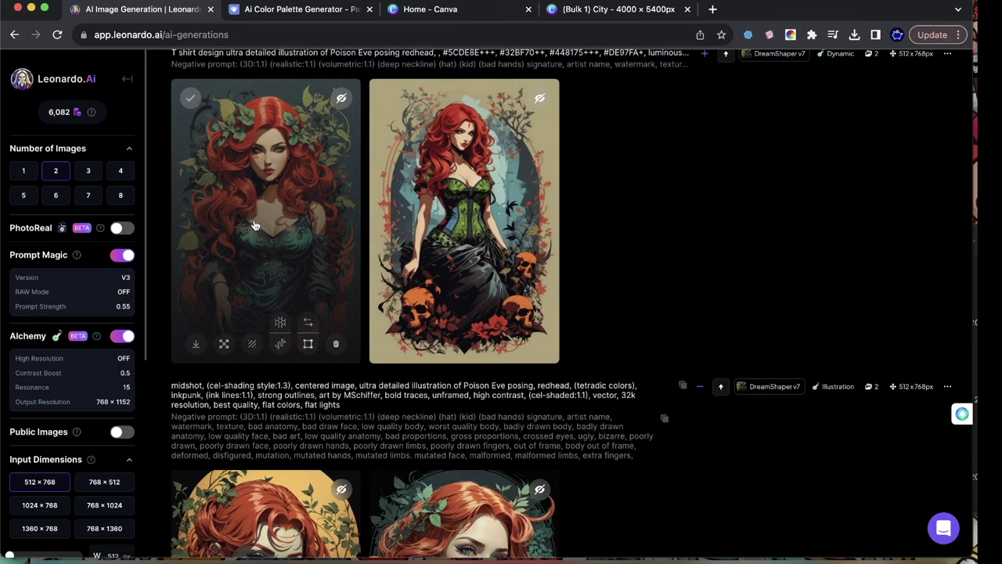
click(299, 257)
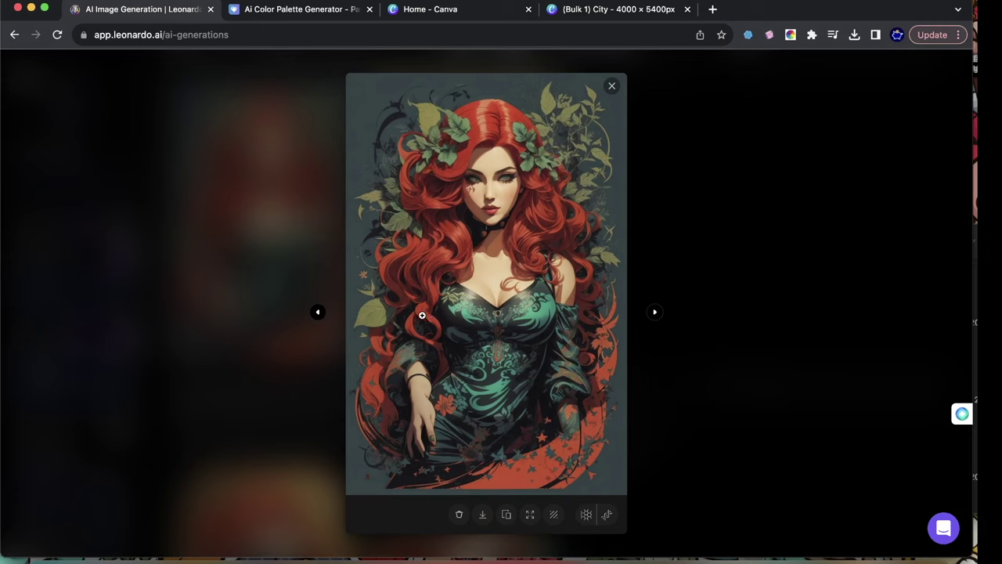
click(753, 320)
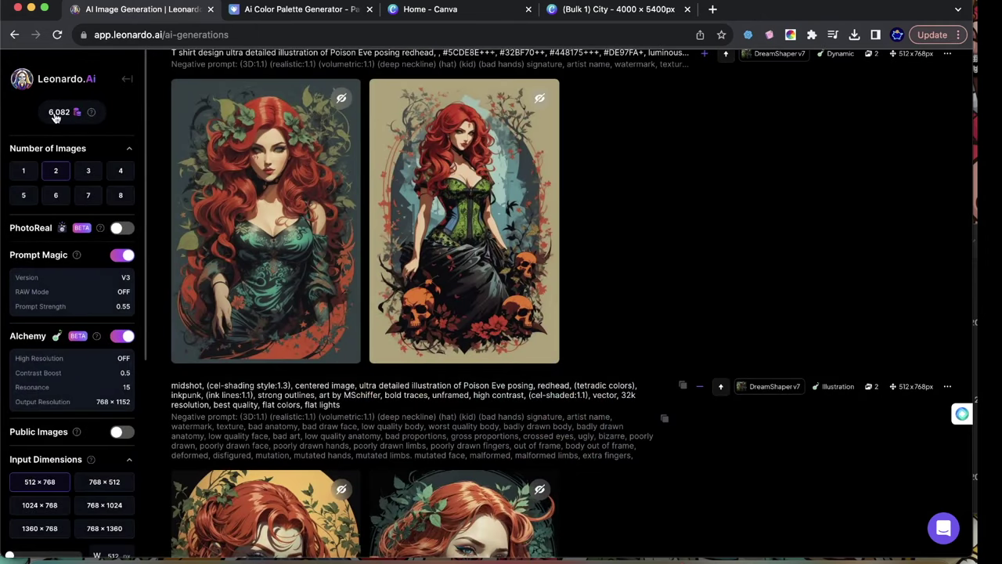
- Upscale the teal-dress Poison Eve portrait with the Alchemy smooth upscaler
mouse_move(270, 184)
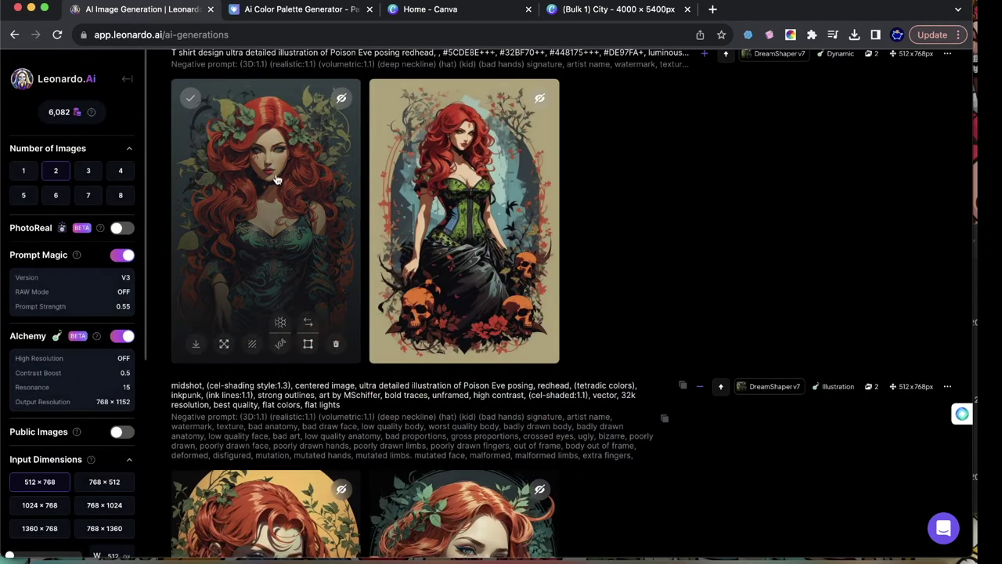
click(290, 216)
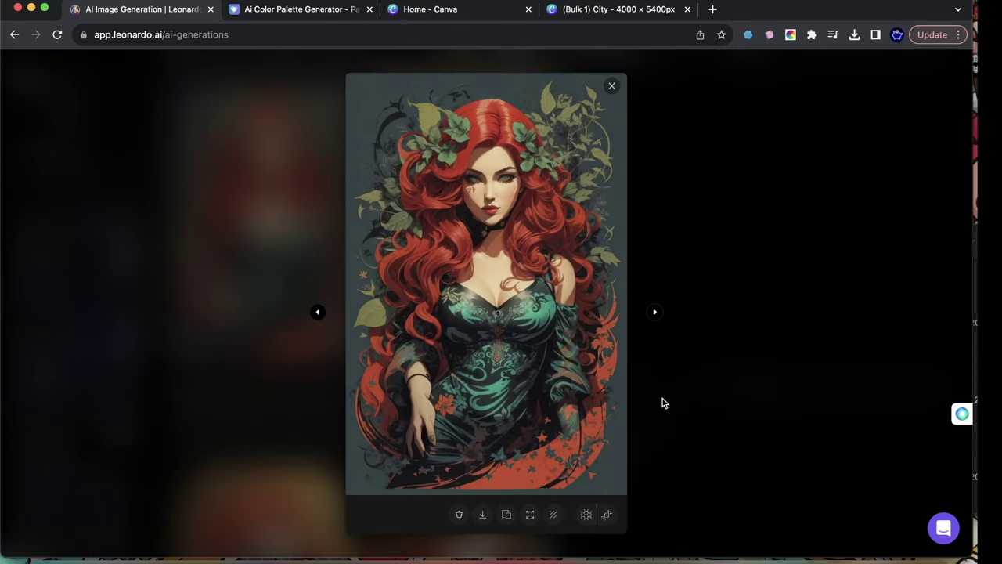
click(589, 510)
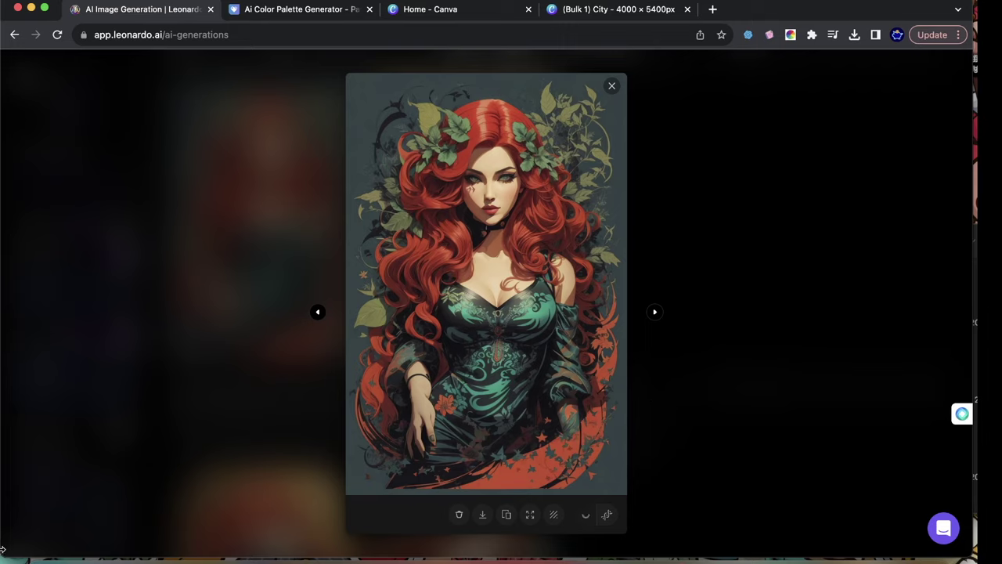
- Launch Luminar Neo, postponing its software update, and browse the photo catalog
click(75, 558)
text(lumi)
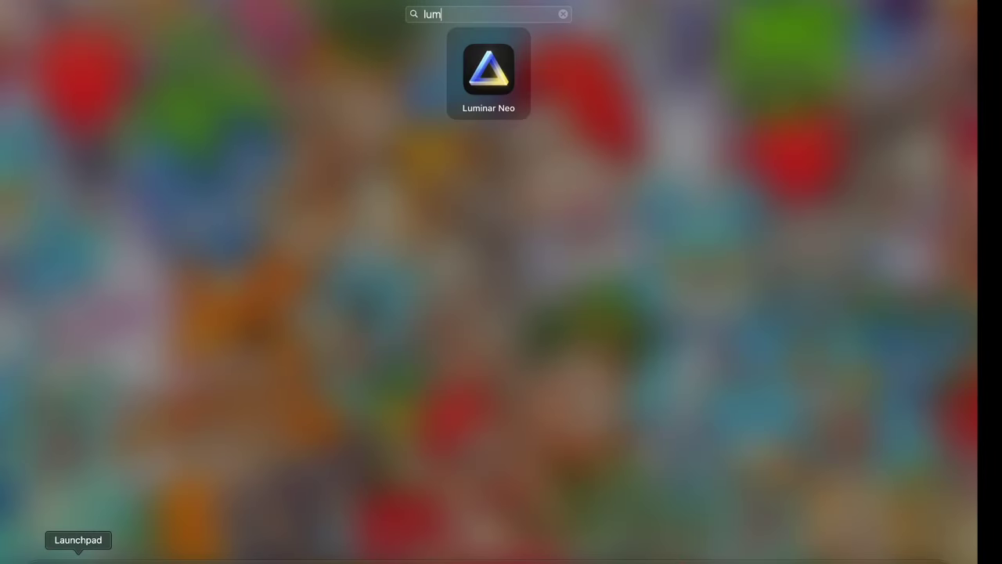
key(Return)
click(741, 237)
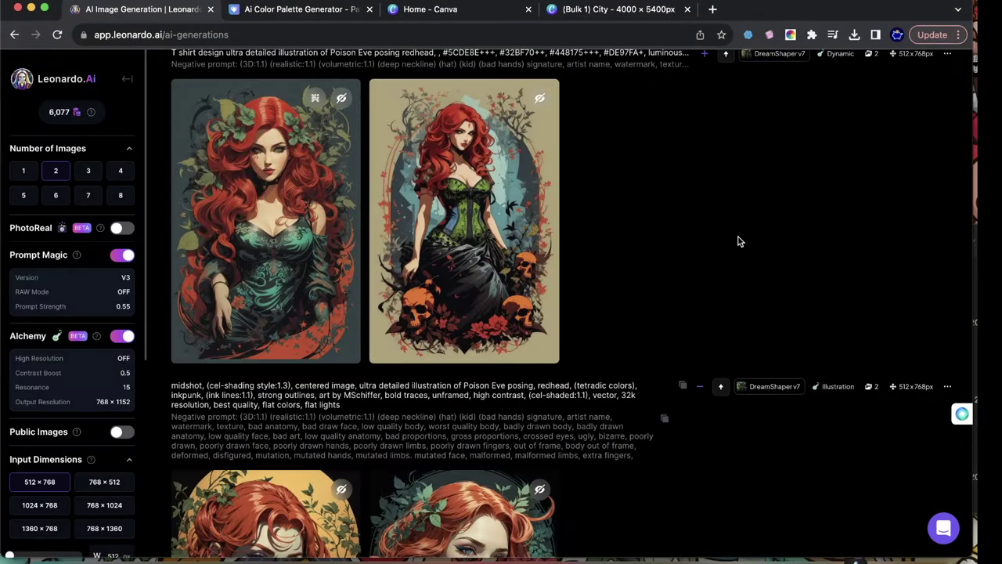
scroll(671, 240, up, 3)
scroll(665, 242, down, 2)
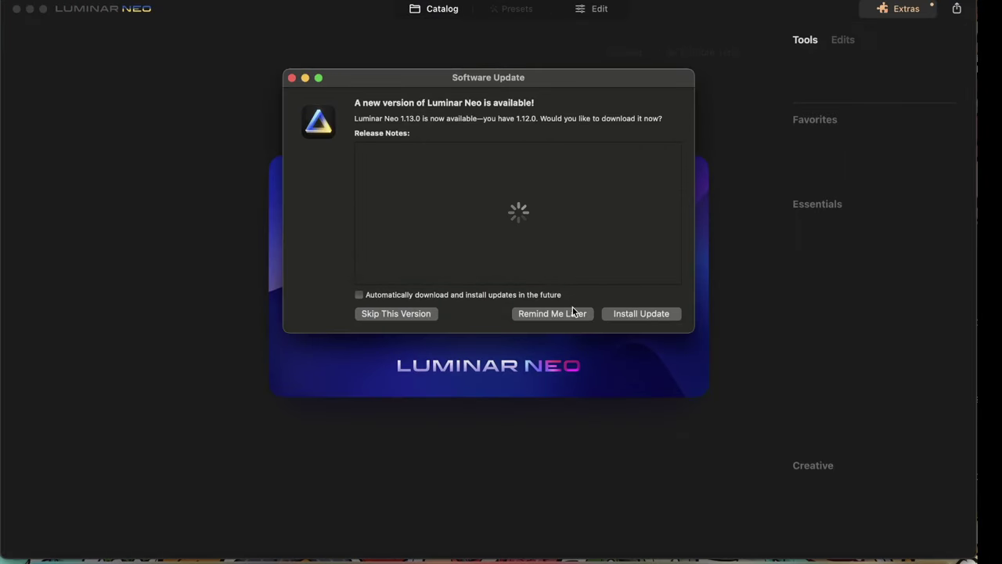
click(573, 307)
click(414, 11)
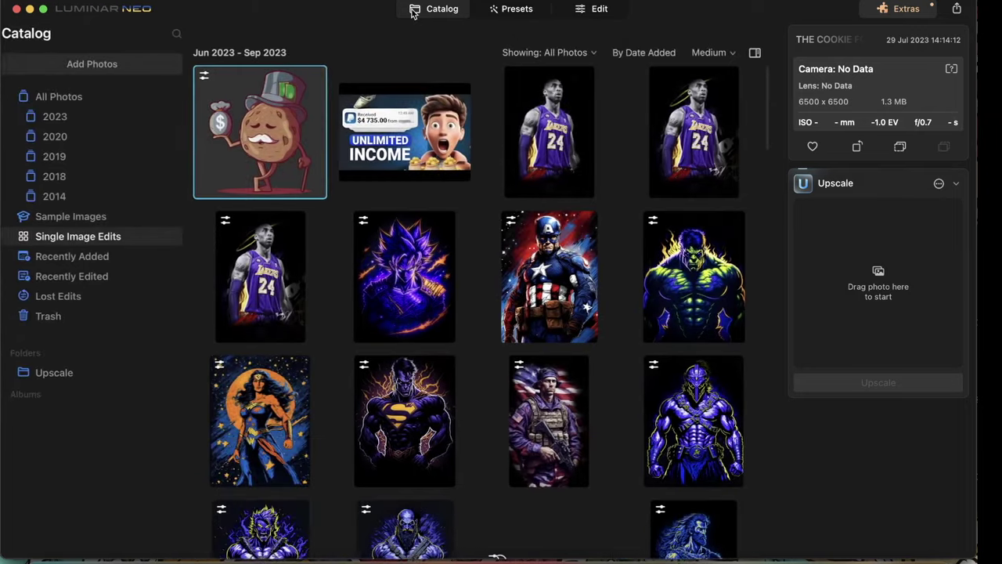
scroll(531, 190, down, 2)
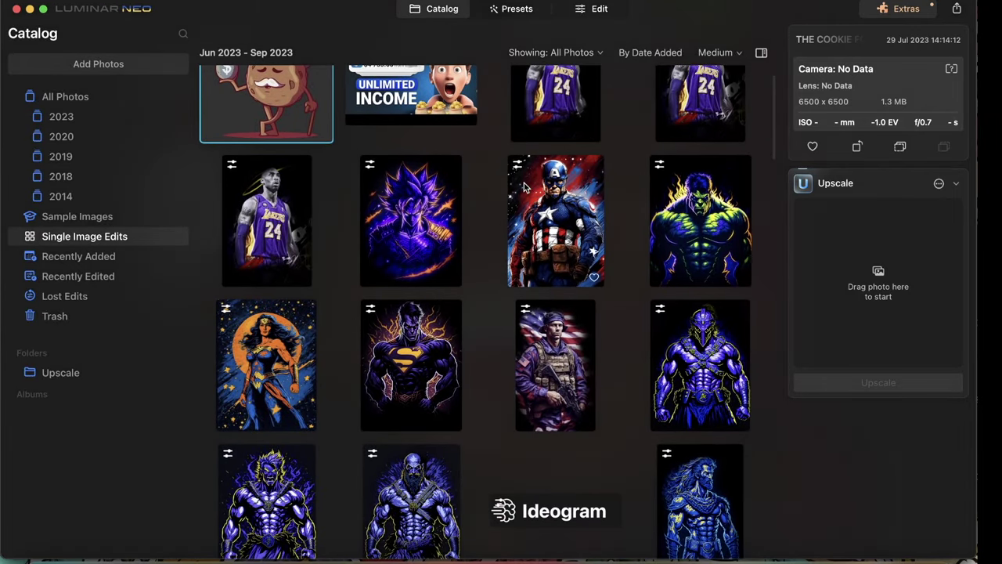
scroll(537, 186, down, 10)
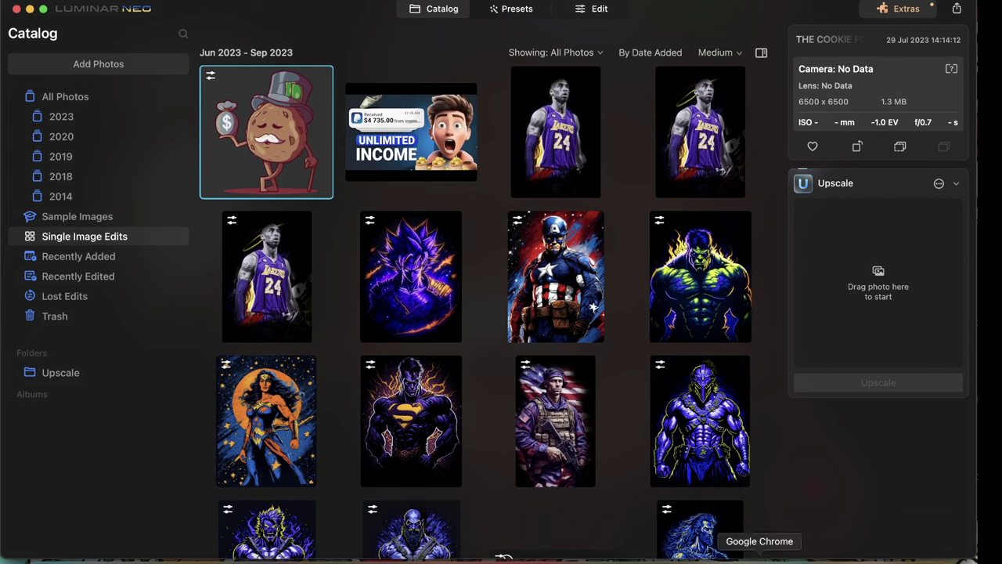
- Switch back to Leonardo.Ai in Chrome and download the Alchemy smooth upscaled version of the teal-dress portrait
click(744, 560)
mouse_move(280, 284)
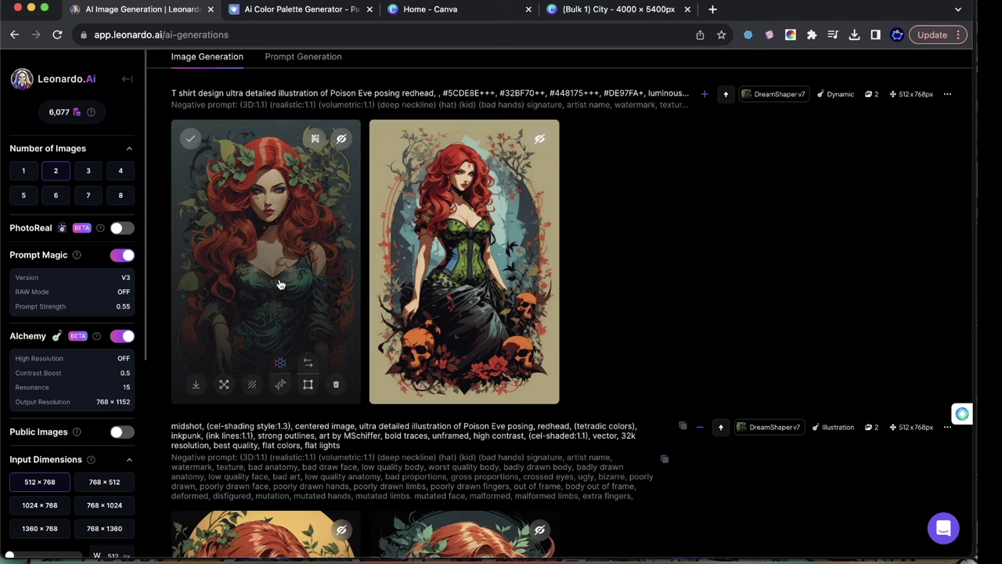
click(280, 284)
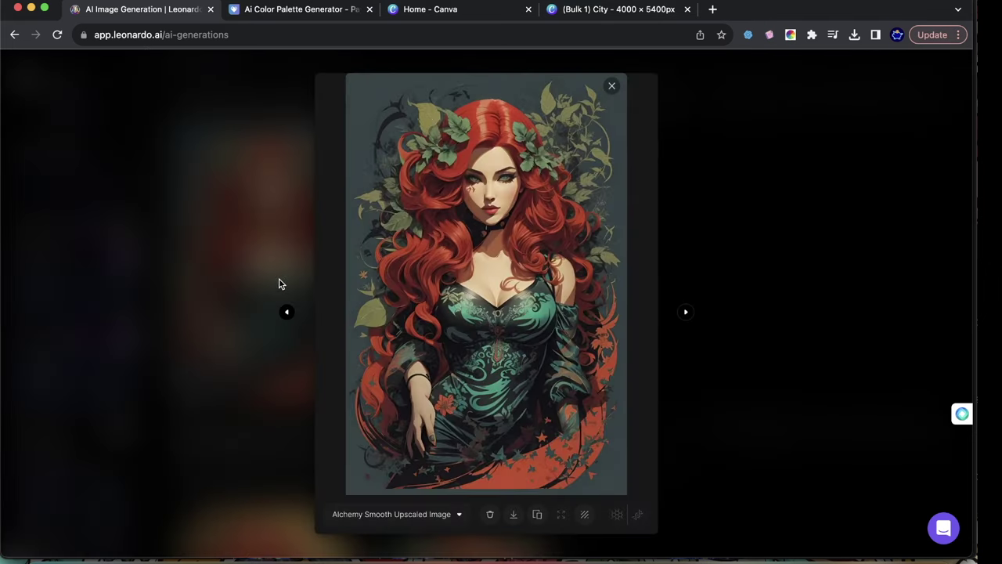
click(514, 515)
click(797, 414)
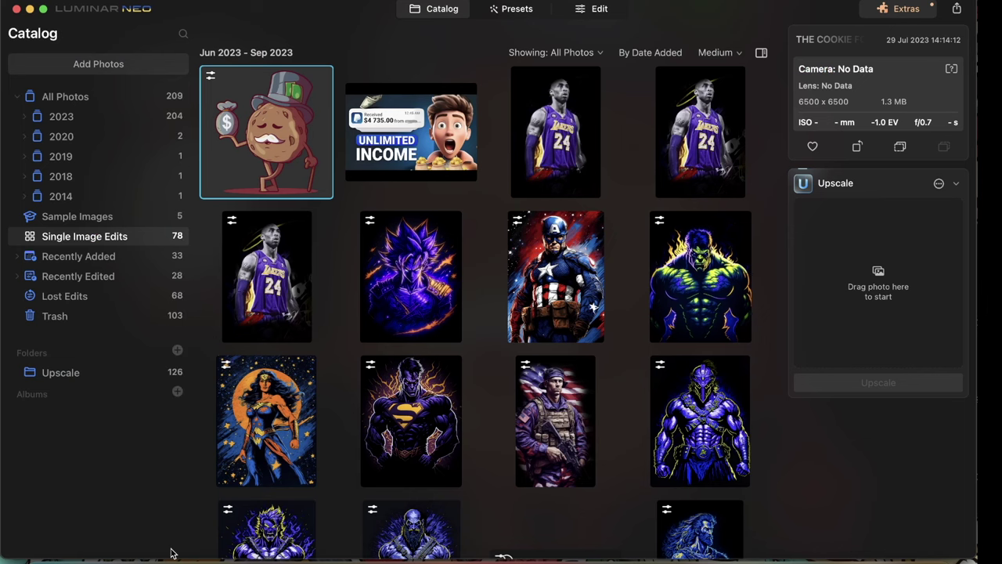
- Import the newly downloaded T-shirt design JPG from the Downloads folder into Luminar Neo
click(52, 559)
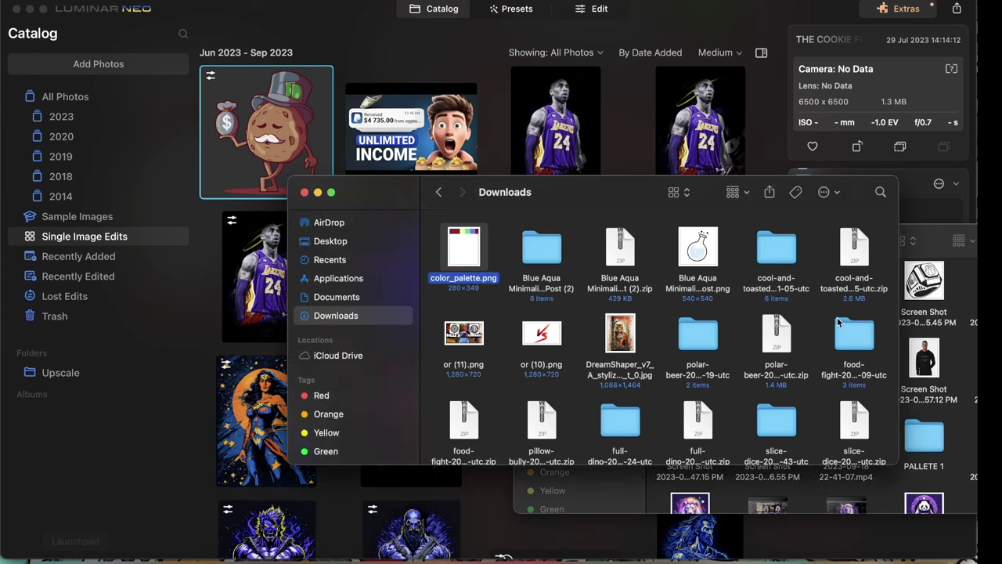
click(330, 260)
click(341, 242)
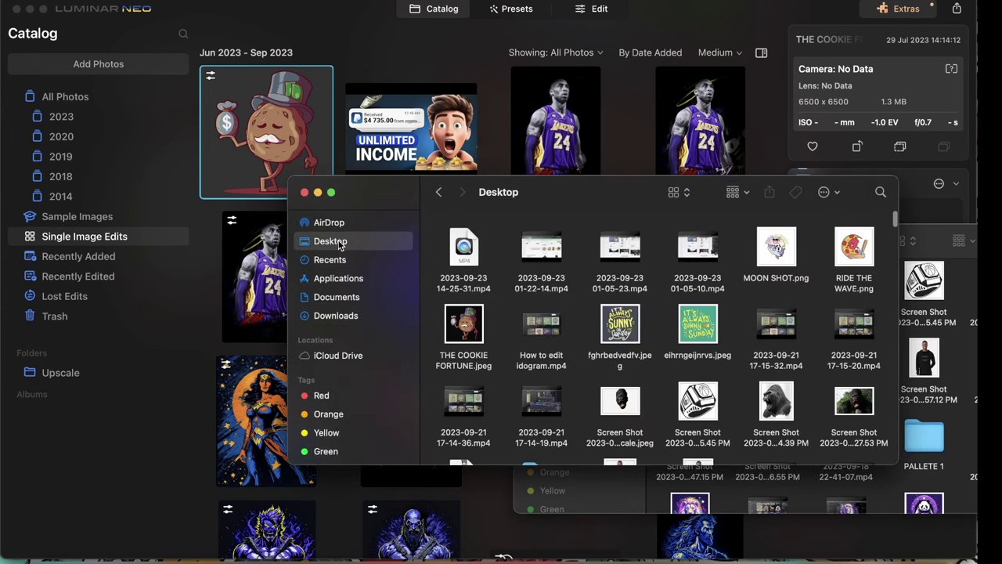
click(334, 314)
drag(458, 259, 353, 70)
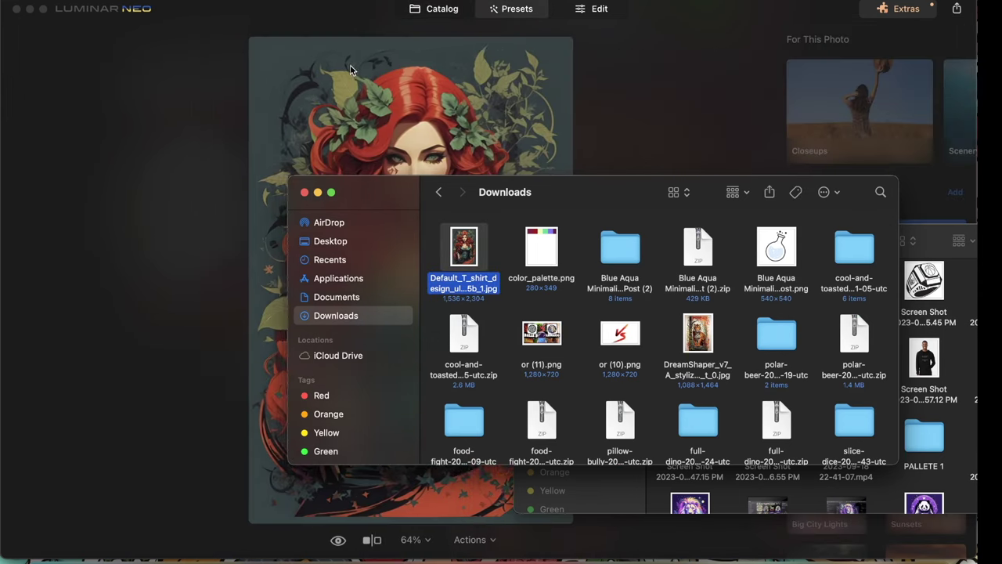
click(636, 79)
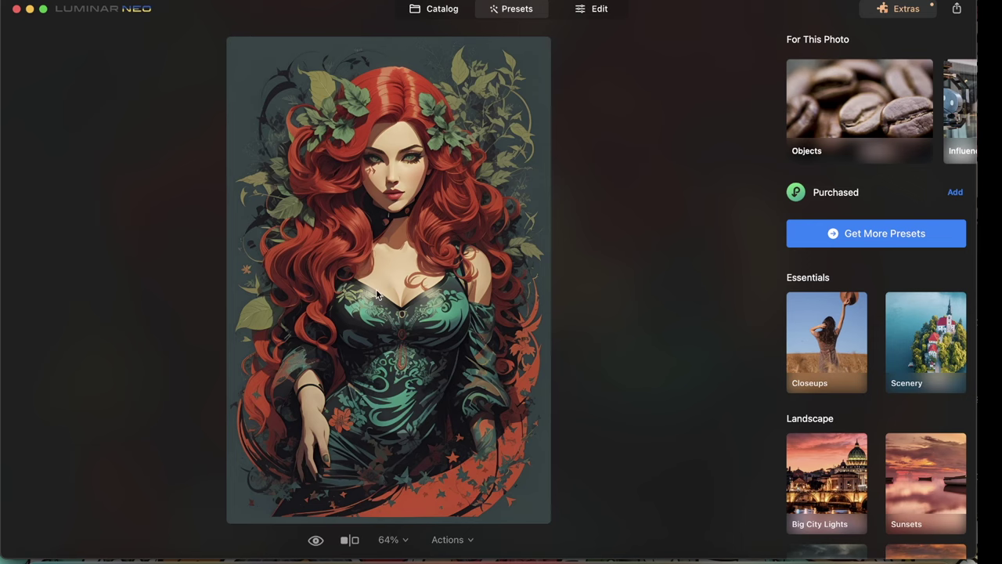
- Edit the portrait's light in the Develop tool, setting Smart Contrast to 36 and Shadows to -48
click(593, 9)
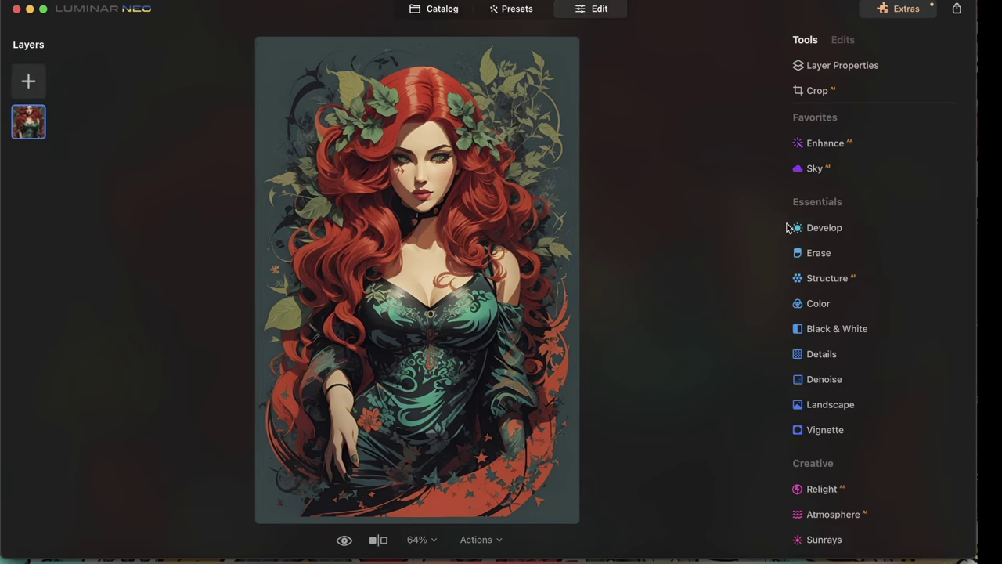
click(818, 229)
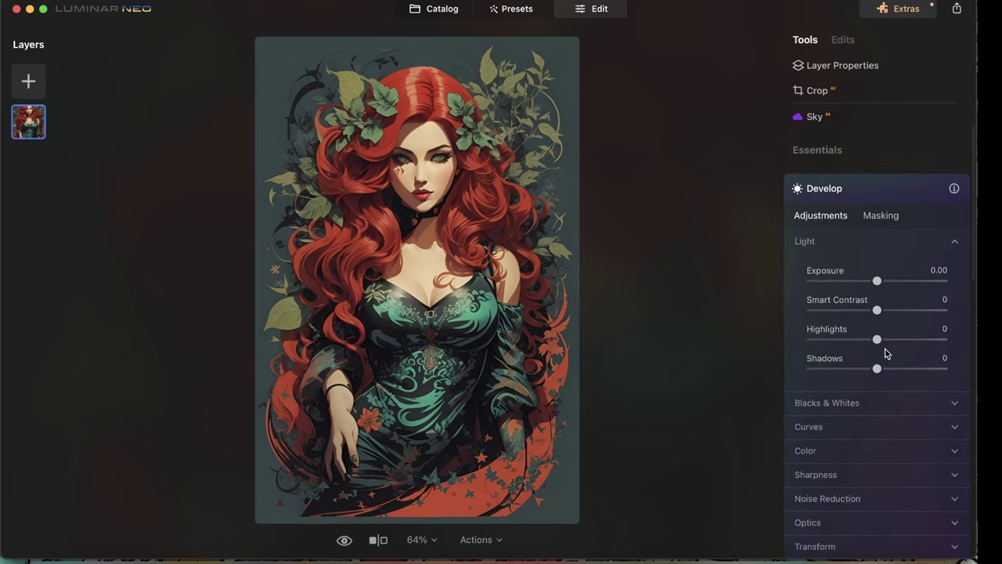
drag(878, 312, 972, 309)
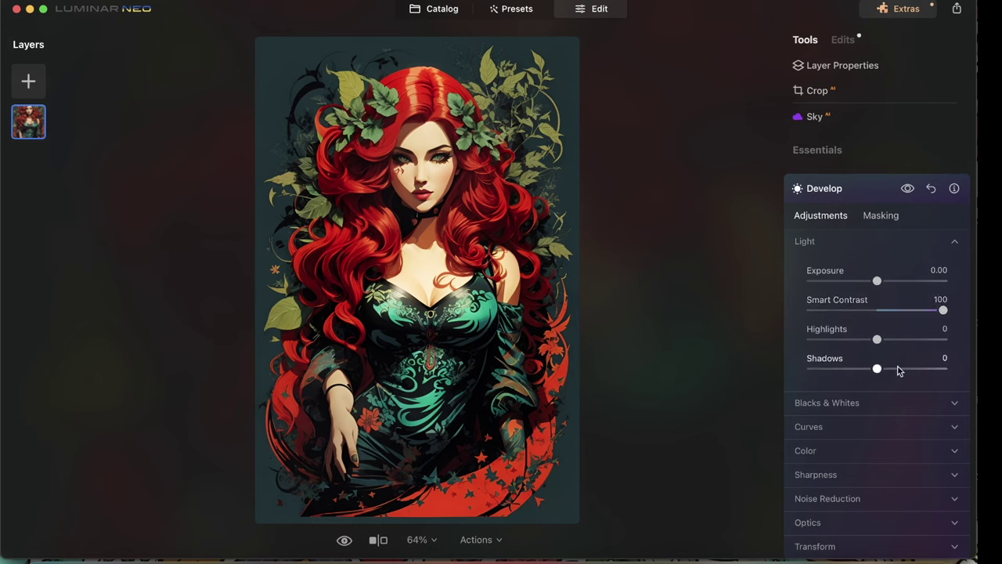
drag(943, 310, 971, 313)
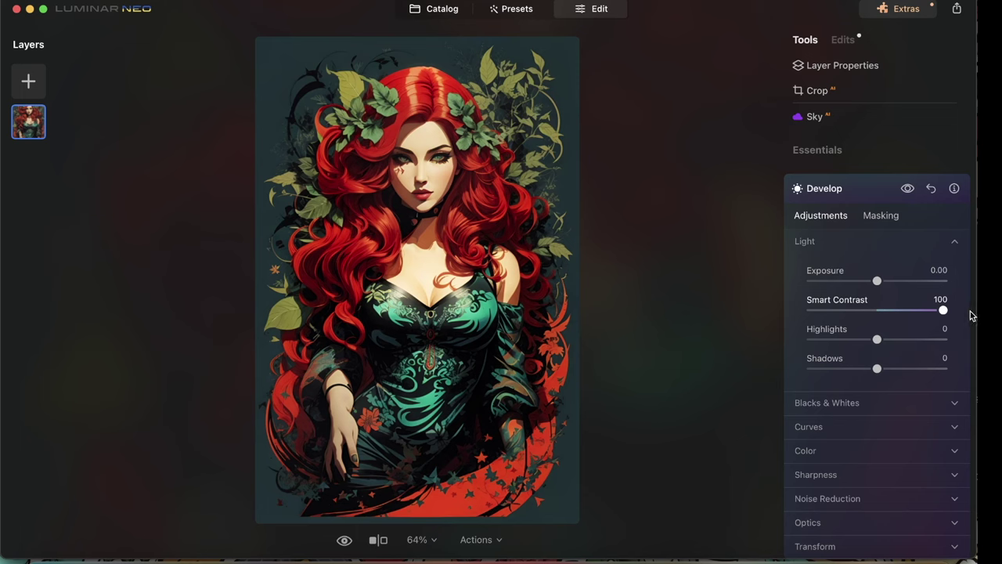
click(937, 310)
drag(927, 314, 904, 315)
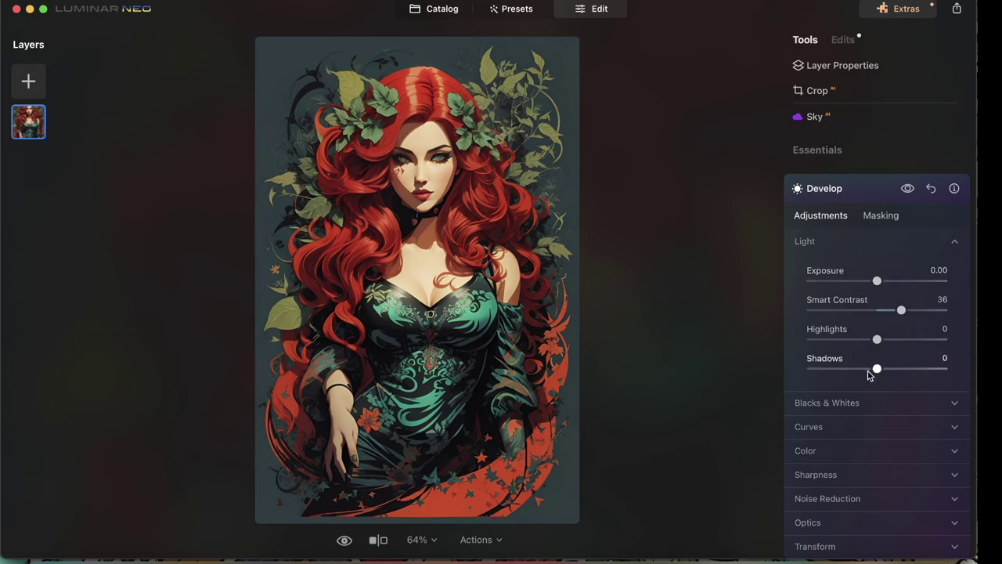
drag(876, 370, 845, 374)
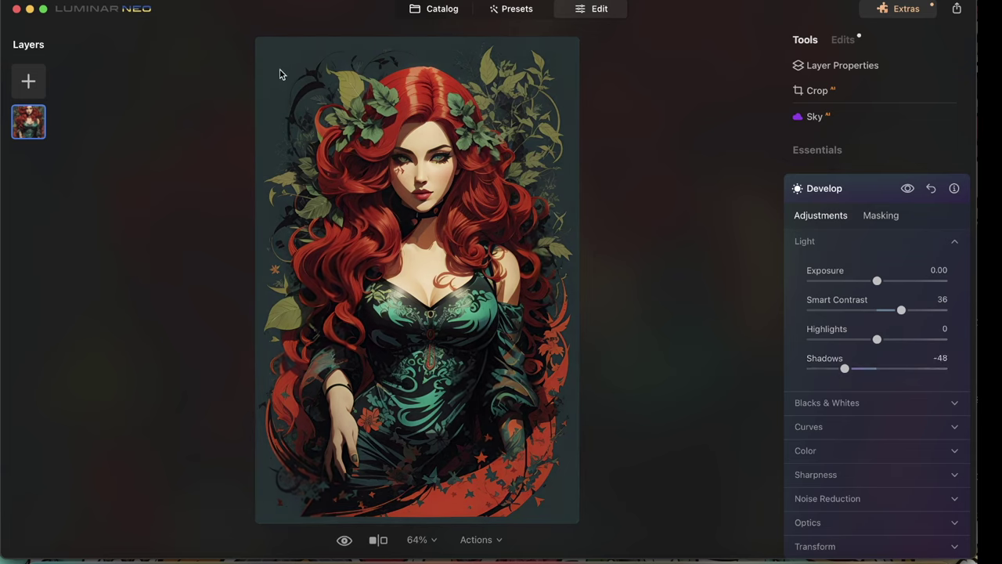
- Compare the portrait repeatedly before and after the Develop adjustments
click(343, 540)
click(343, 541)
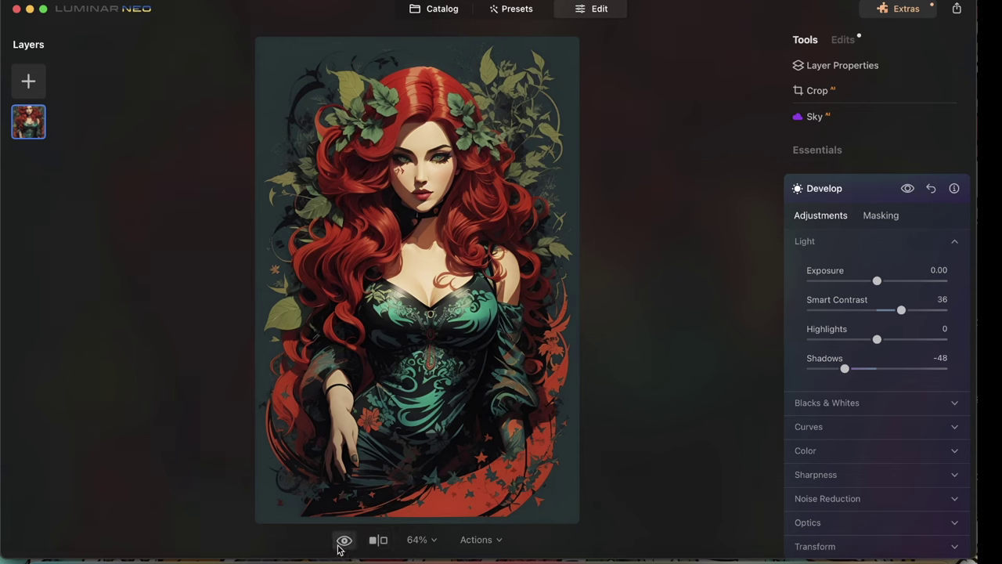
click(344, 540)
click(344, 541)
click(344, 540)
click(344, 540)
- Apply Denoise to the portrait with Luminosity at 100 and compare the image before and after
scroll(873, 377, down, 4)
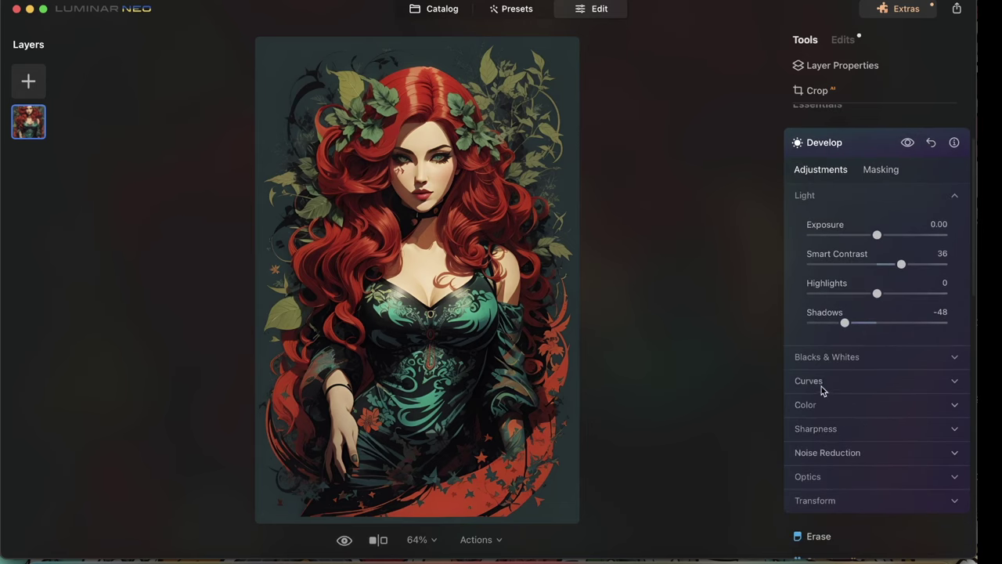
scroll(821, 389, down, 6)
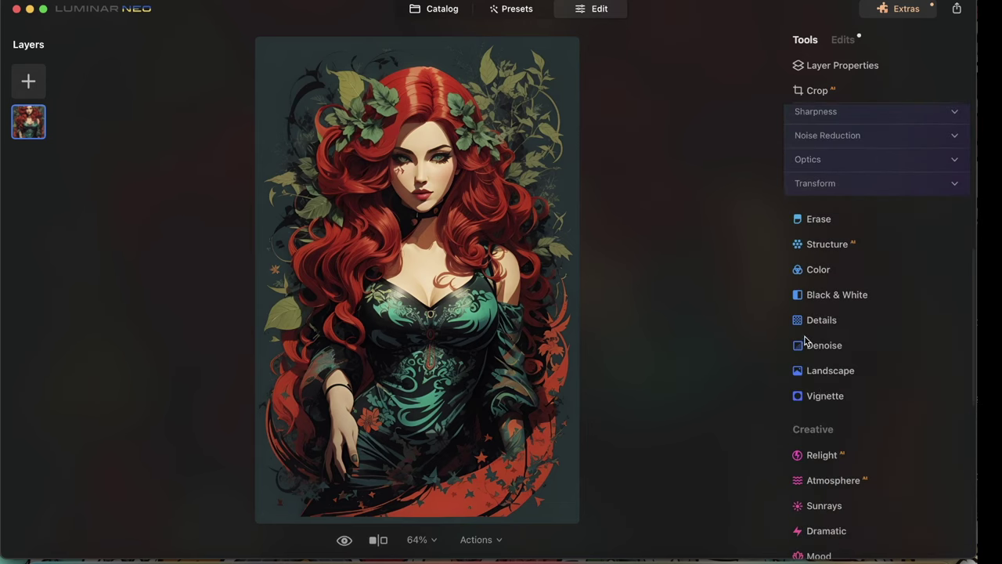
click(825, 345)
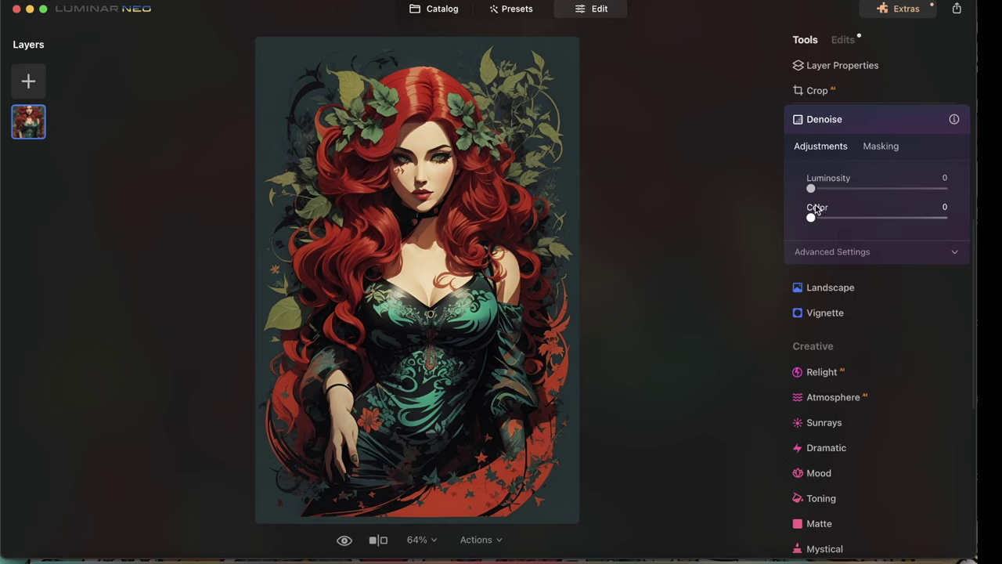
drag(820, 189, 977, 193)
click(345, 540)
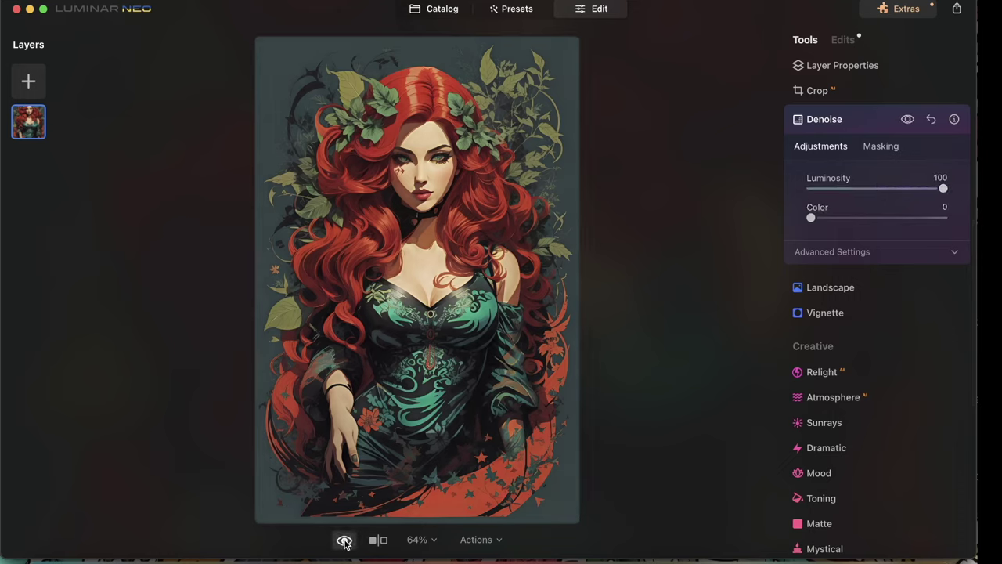
click(345, 541)
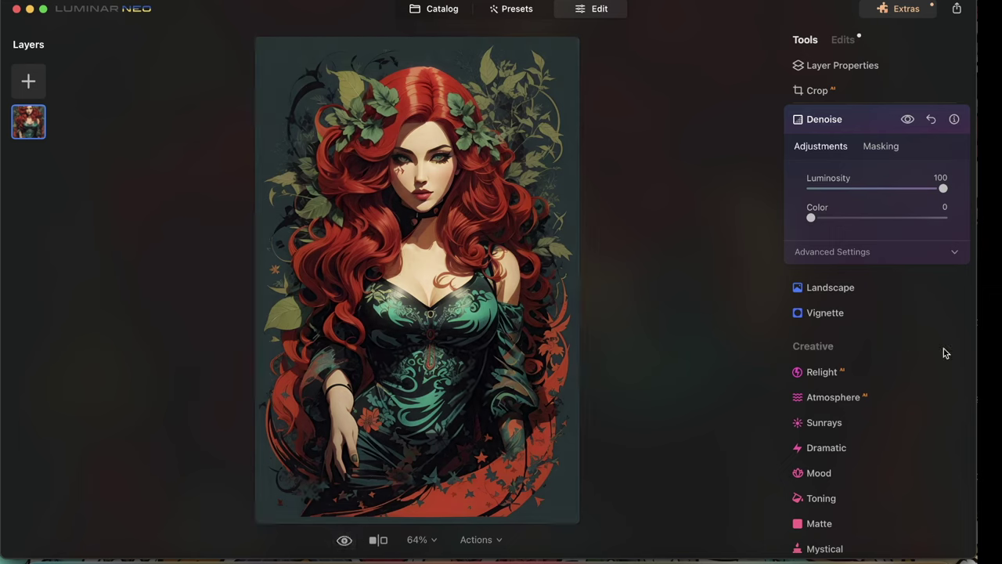
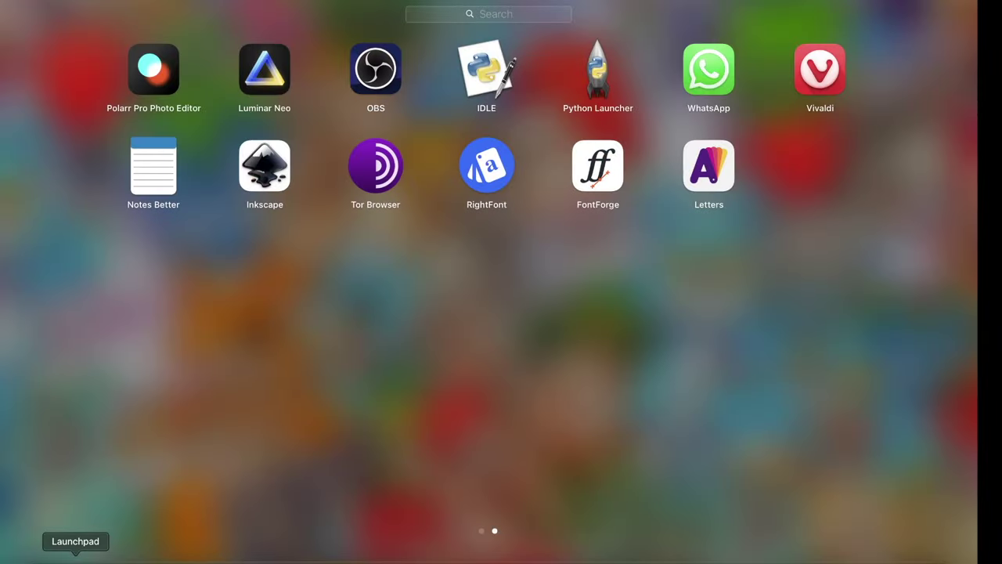
- Open the edited portrait wefwefwef.jpeg from the Desktop folder in GIMP
key(Escape)
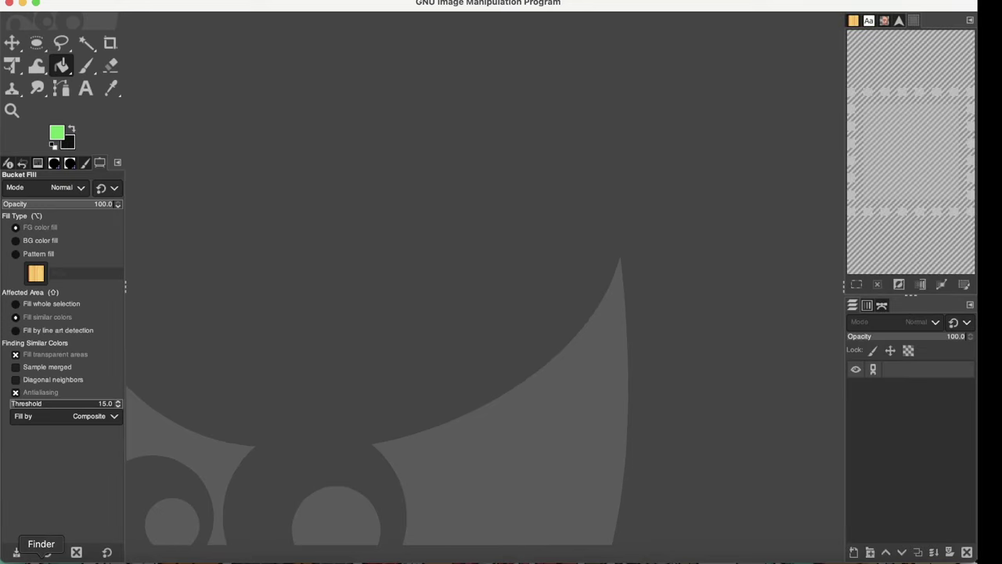
click(41, 557)
drag(464, 249, 364, 98)
click(345, 248)
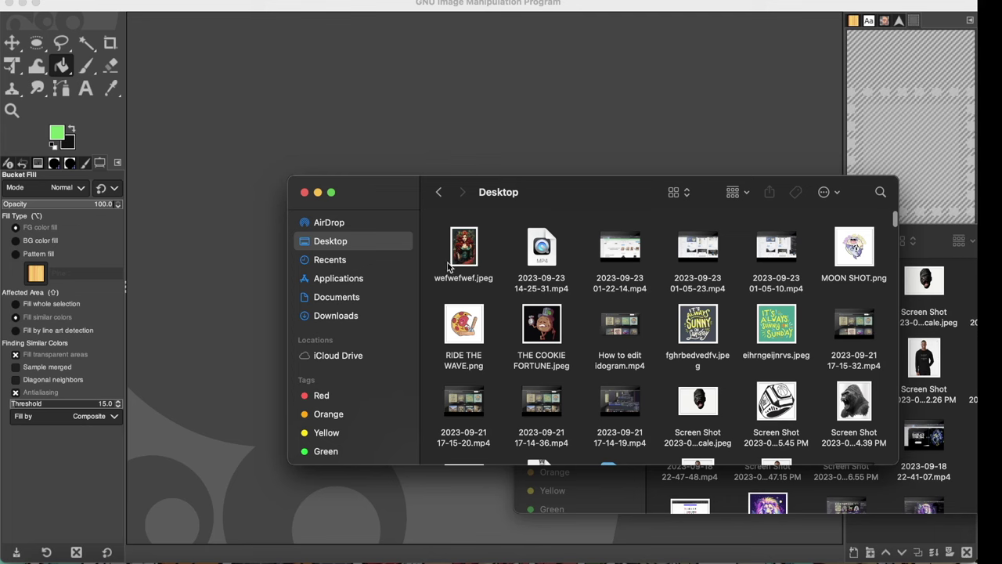
drag(458, 250, 410, 108)
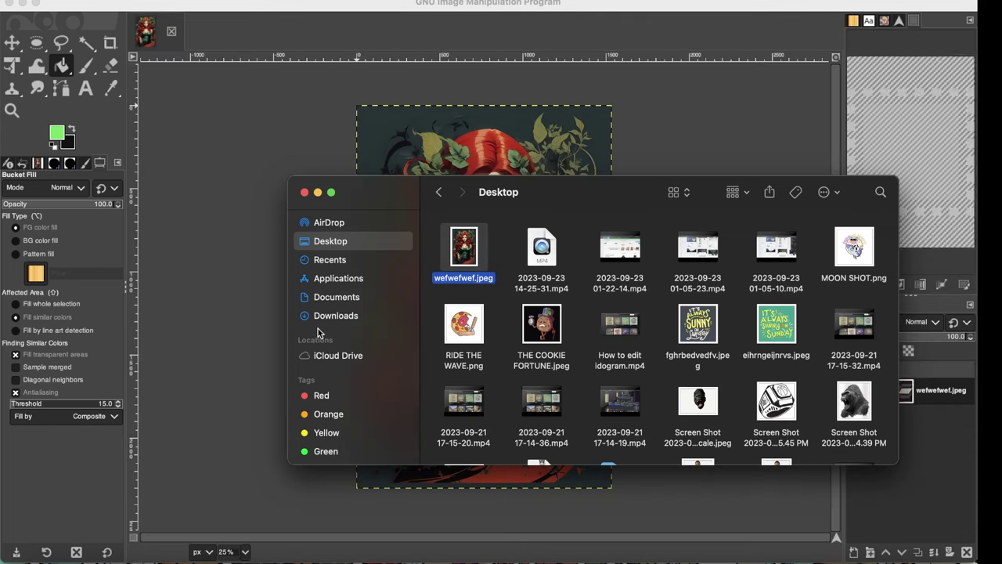
- Open the original Default_T_shirt image from the Downloads folder in a preview window and close the color_palette.png preview
click(335, 317)
double_click(464, 242)
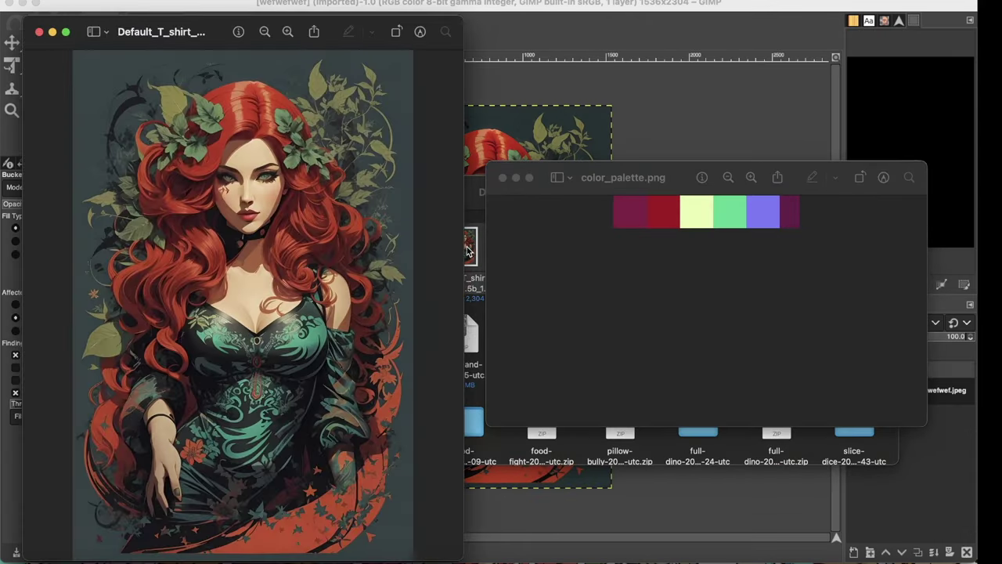
click(538, 204)
click(502, 178)
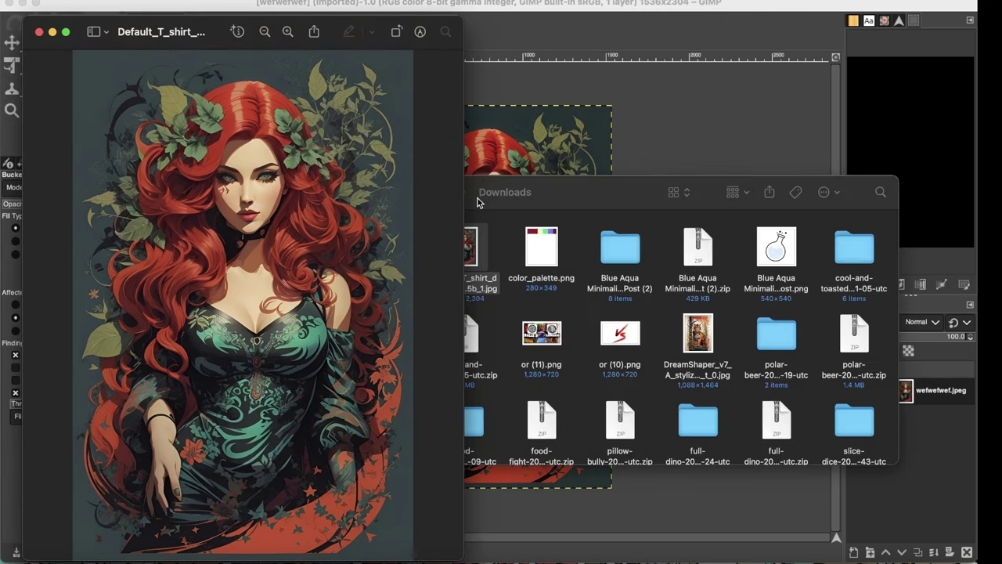
- Open wefwefwef.jpeg from the Desktop folder and place its preview beside the original T-shirt image for comparison
click(457, 233)
click(333, 240)
click(466, 249)
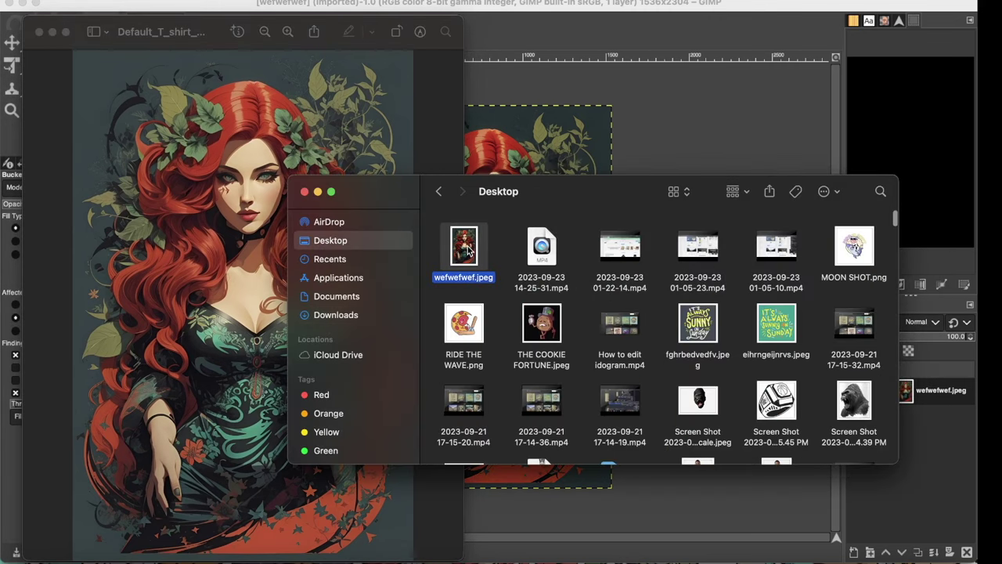
double_click(466, 249)
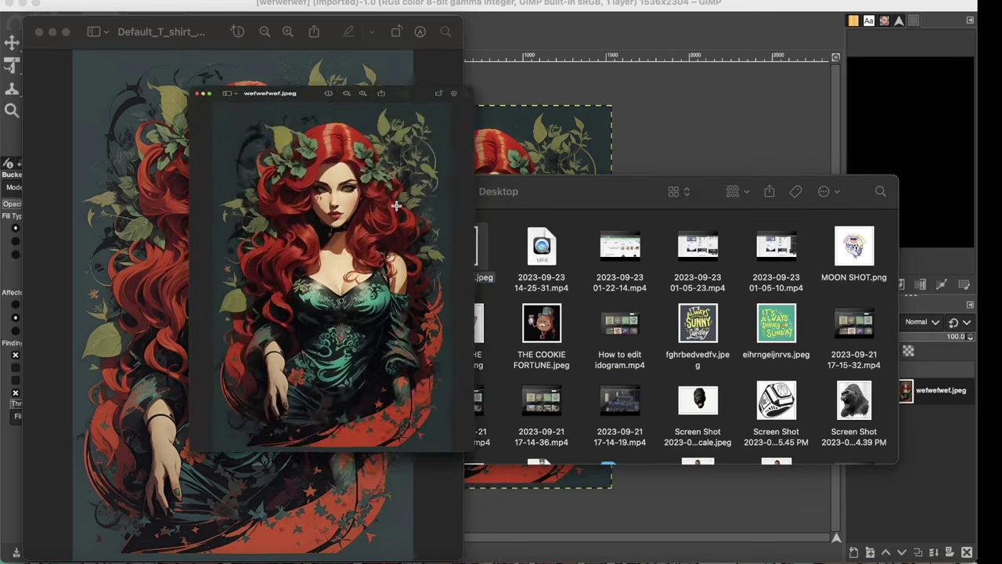
drag(220, 29, 606, 60)
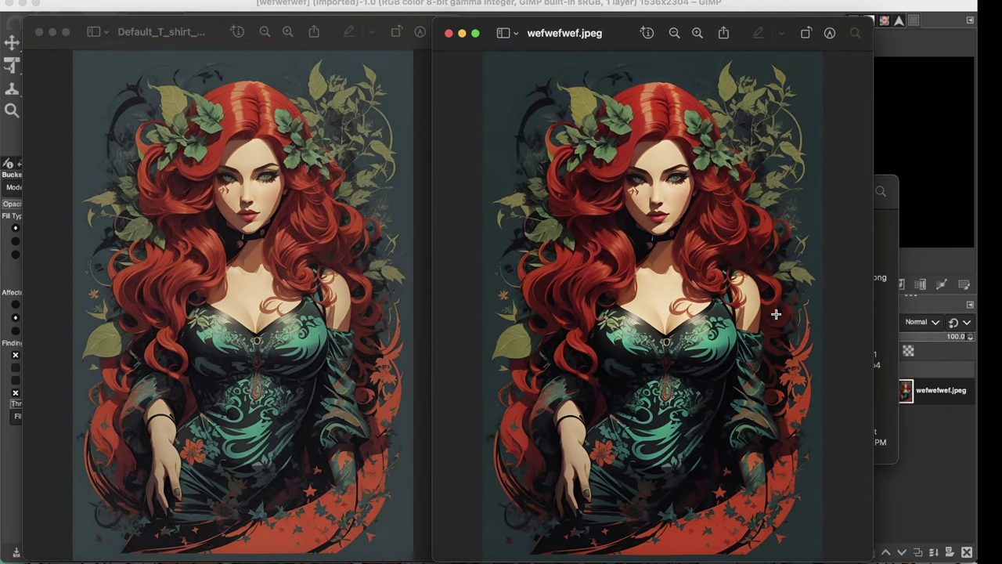
- Return to GIMP, select the dark teal background around the portrait with Fuzzy Select, and add an alpha channel to the layer
click(891, 179)
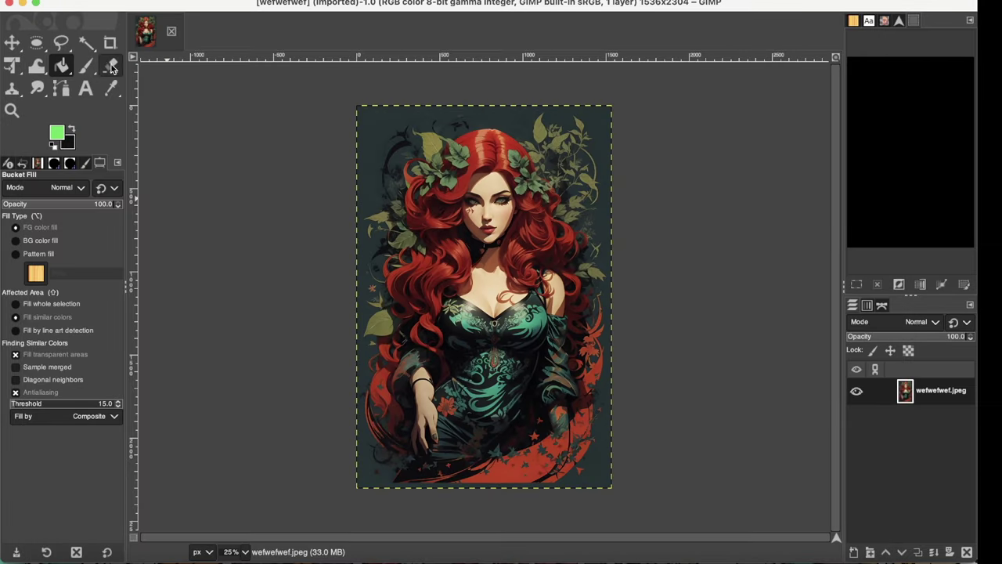
click(86, 46)
click(492, 115)
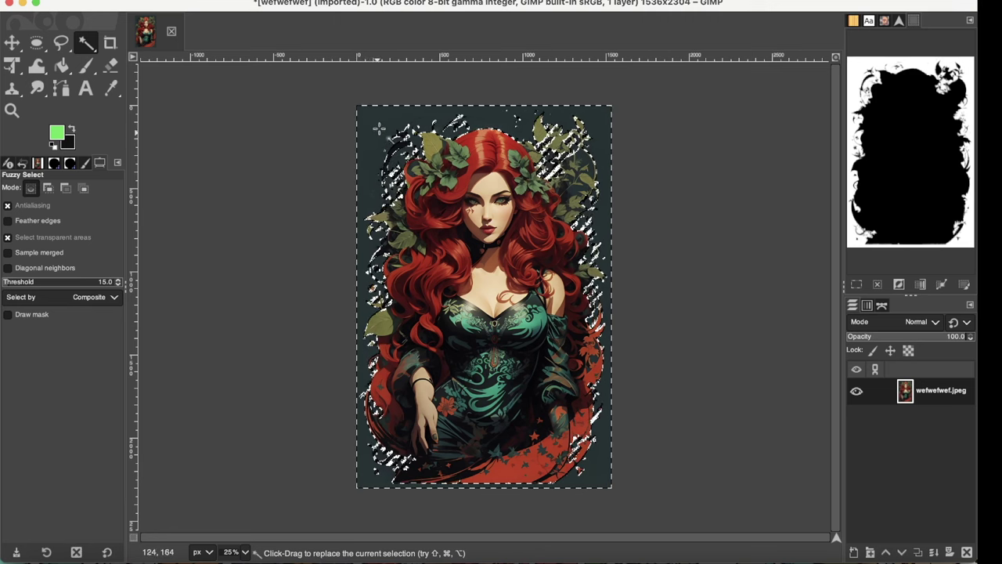
click(110, 66)
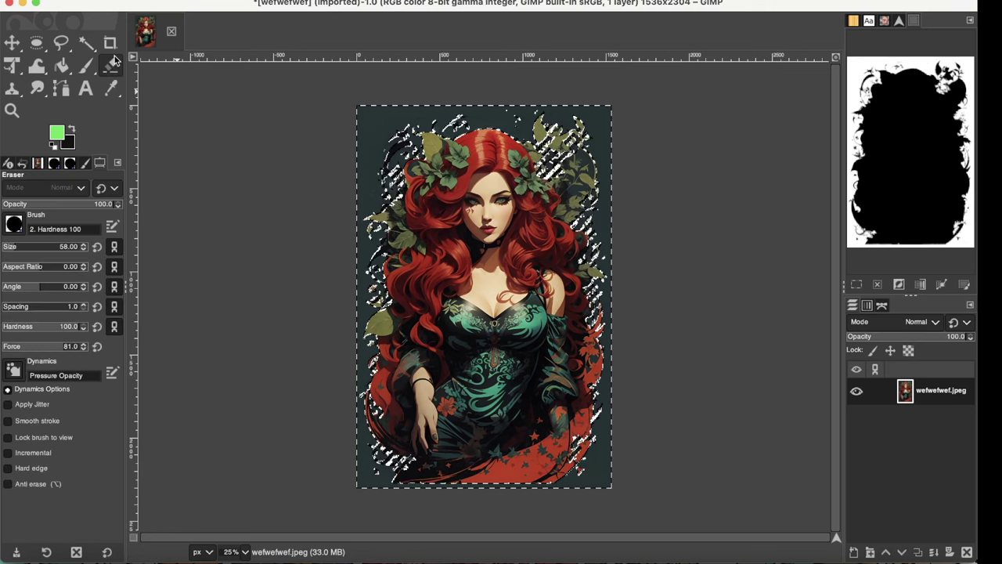
click(270, 0)
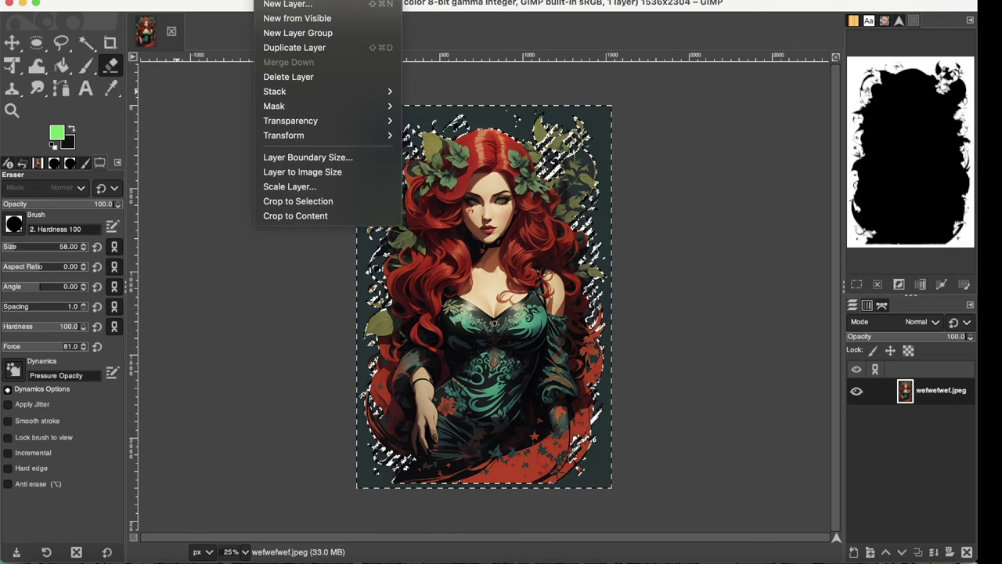
mouse_move(356, 122)
click(446, 121)
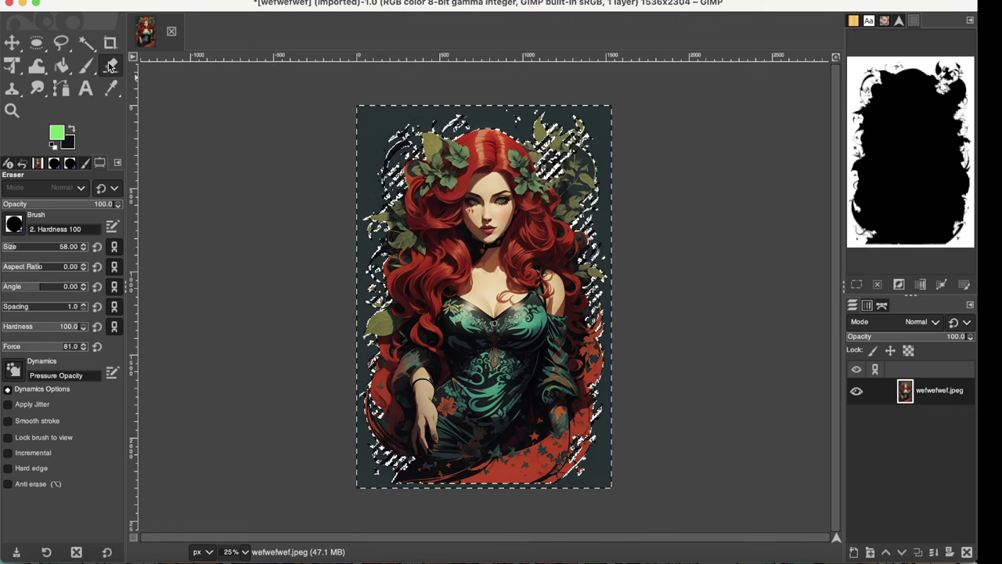
- Erase the selected background around the portrait with the Eraser at size 326, and clear the selection
click(16, 246)
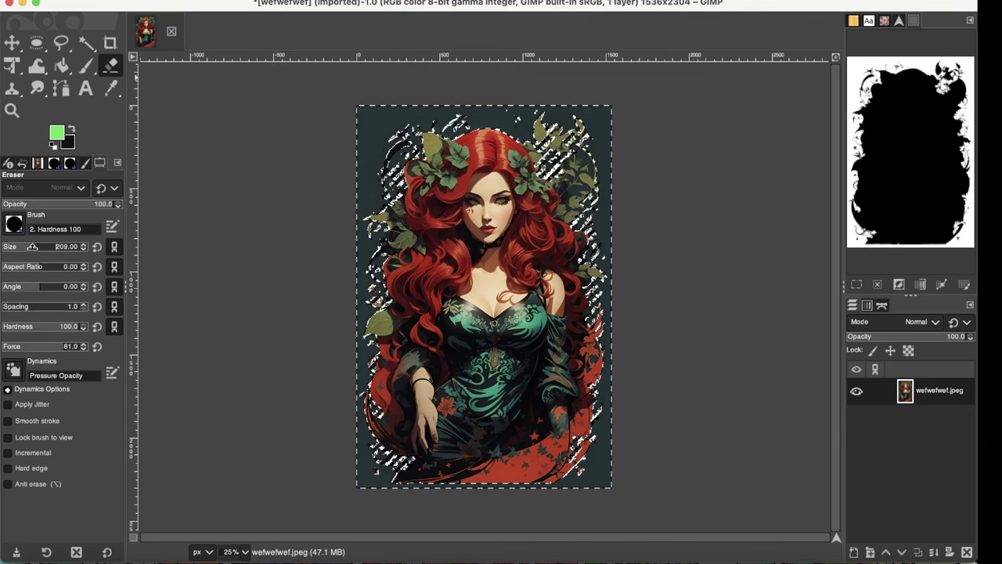
mouse_move(382, 136)
mouse_down()
mouse_move(348, 120)
mouse_move(601, 112)
mouse_move(527, 118)
mouse_move(582, 125)
mouse_move(601, 186)
mouse_move(607, 172)
mouse_move(616, 368)
mouse_move(623, 272)
mouse_move(627, 473)
mouse_move(606, 471)
mouse_move(595, 440)
mouse_move(573, 460)
mouse_move(574, 475)
mouse_move(436, 480)
mouse_move(368, 466)
mouse_move(341, 424)
mouse_move(358, 262)
mouse_move(382, 157)
mouse_up()
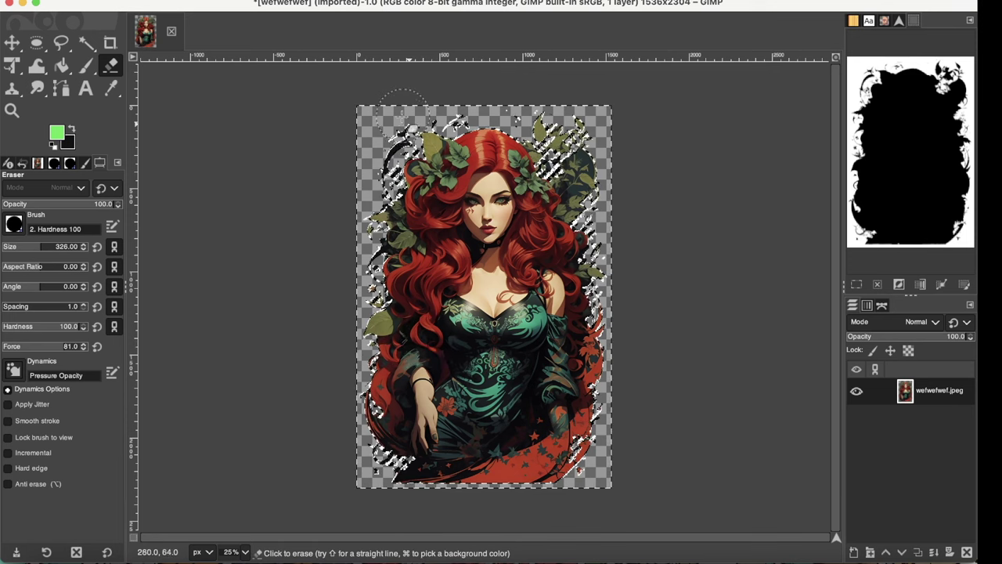
click(145, 0)
mouse_move(110, 0)
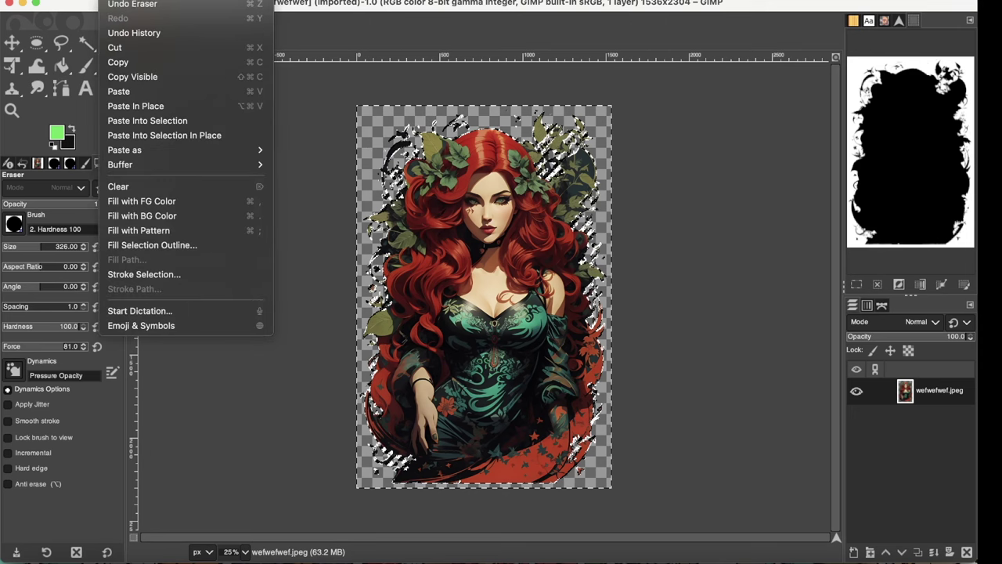
mouse_move(145, 0)
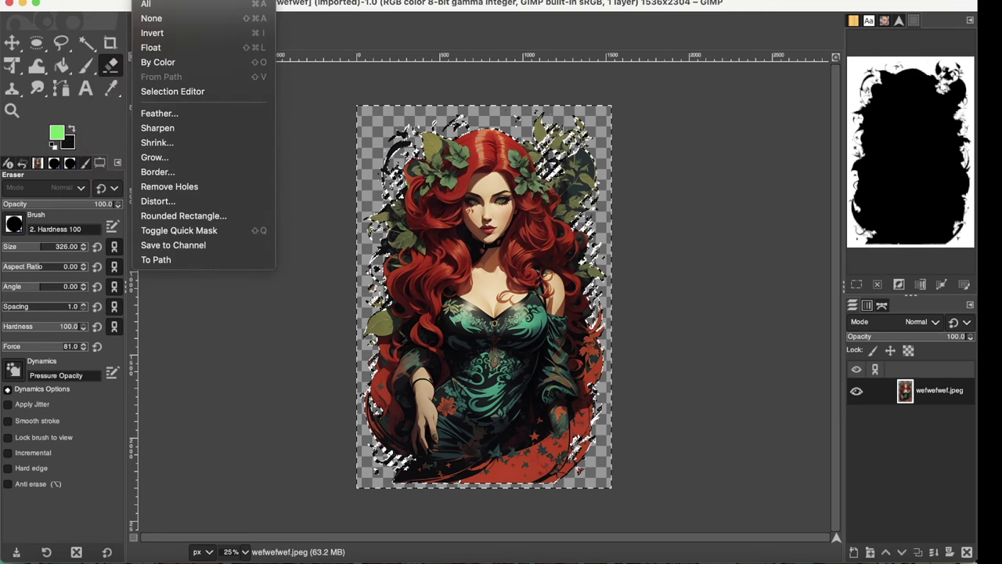
click(152, 17)
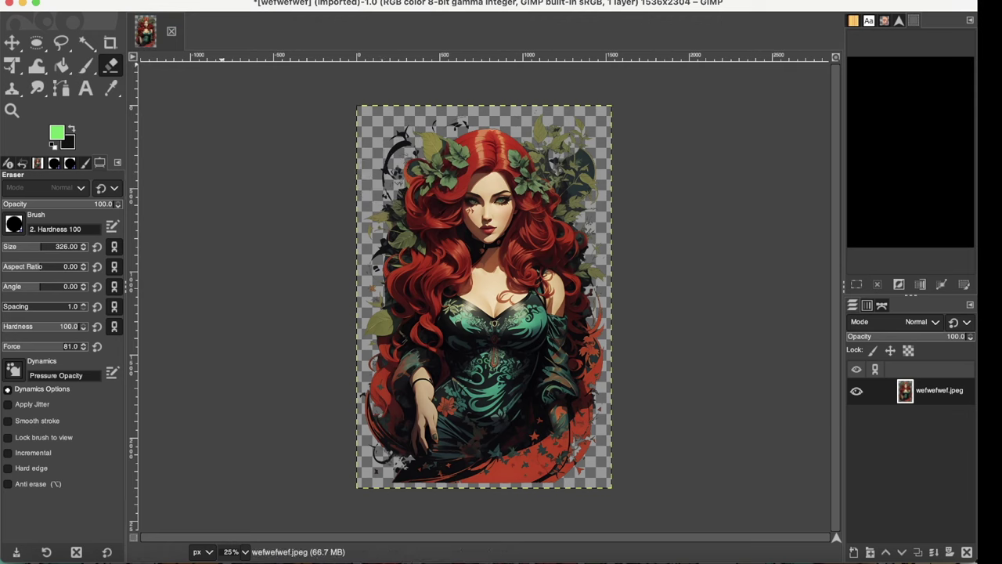
- Export the cut-out portrait to the Desktop as wefwefwef.png
click(78, 0)
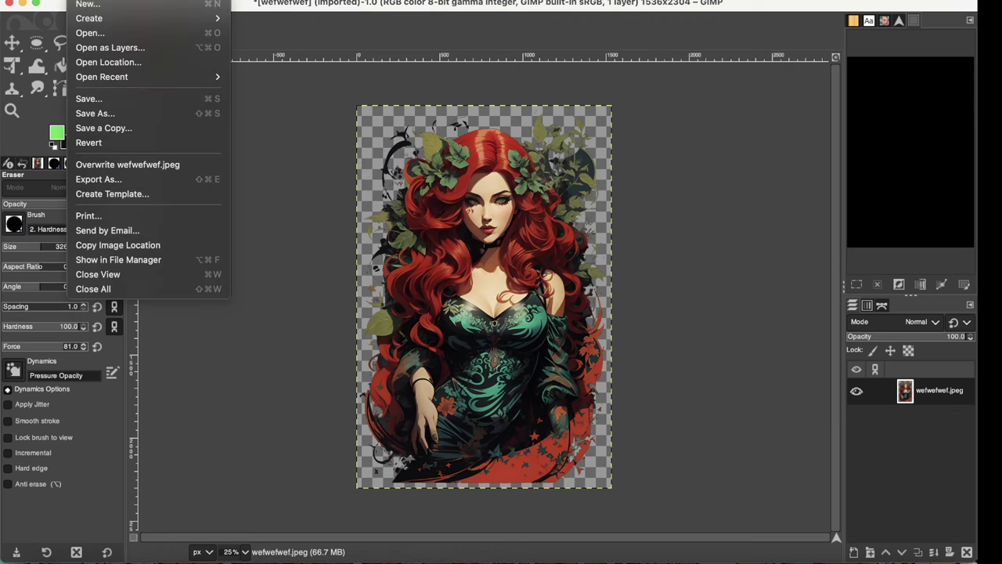
click(123, 180)
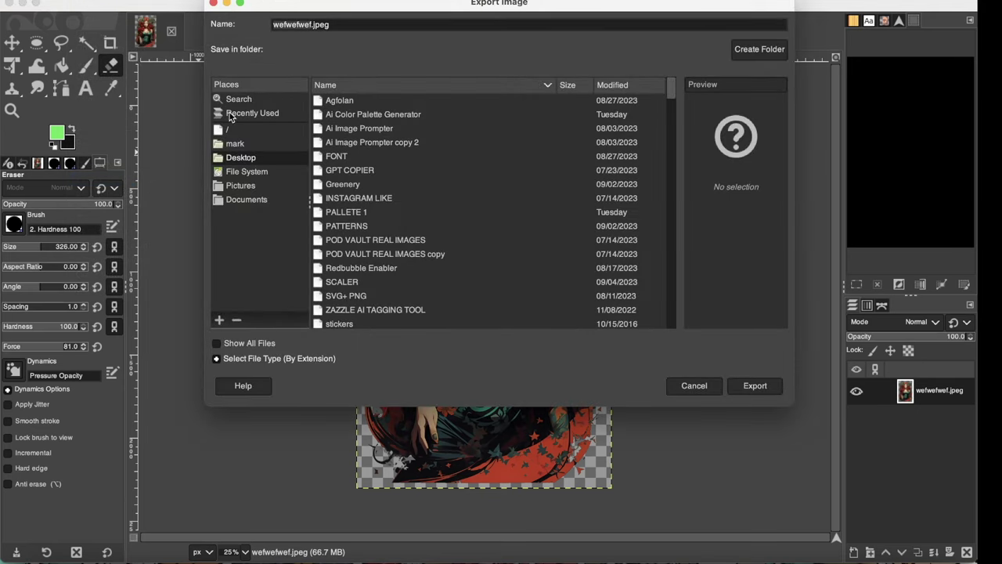
click(355, 27)
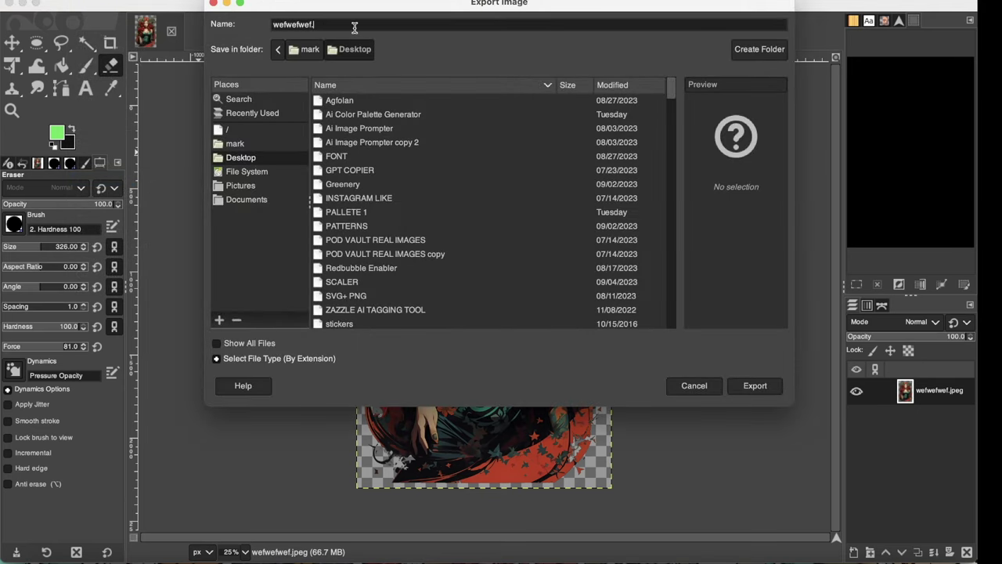
text(png)
click(756, 385)
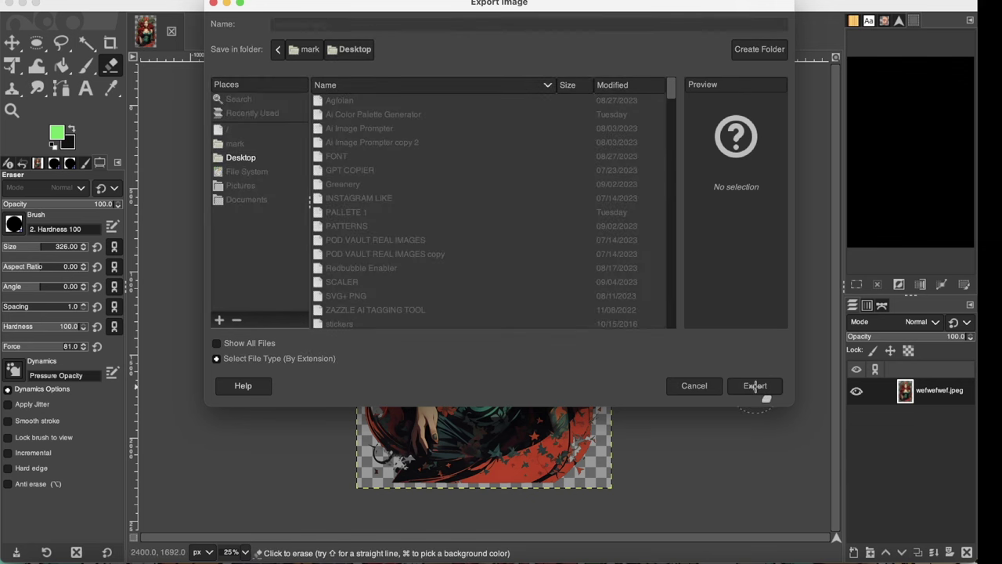
click(547, 422)
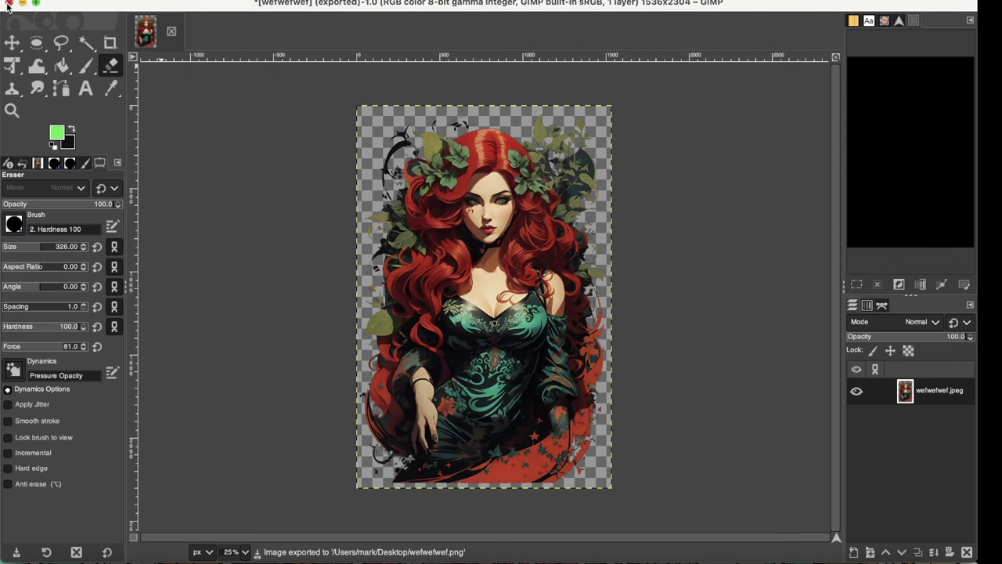
- Close the image window in GIMP, switch to Luminar Neo and open wefwefwef.png from the Desktop folder there
click(8, 4)
click(197, 166)
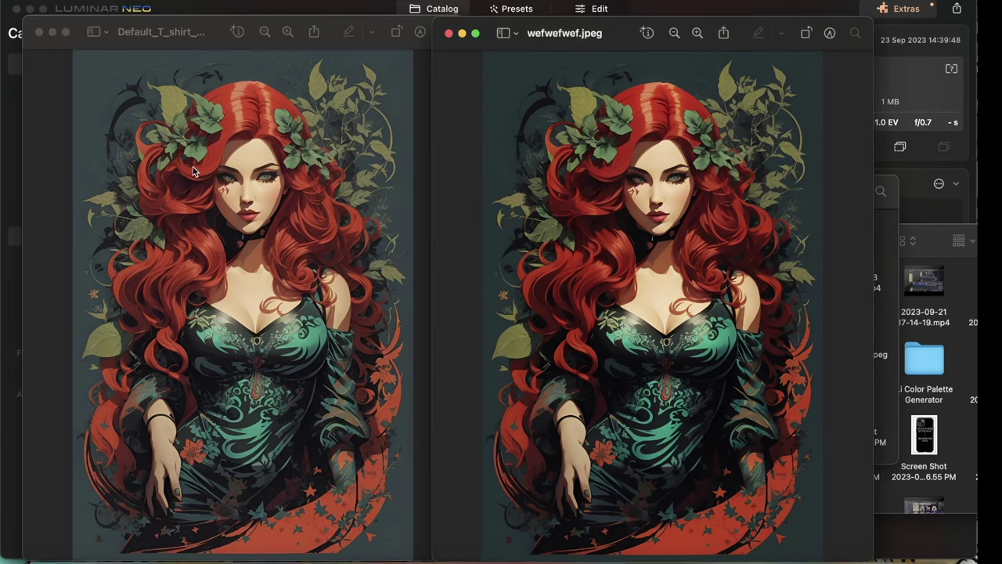
click(810, 8)
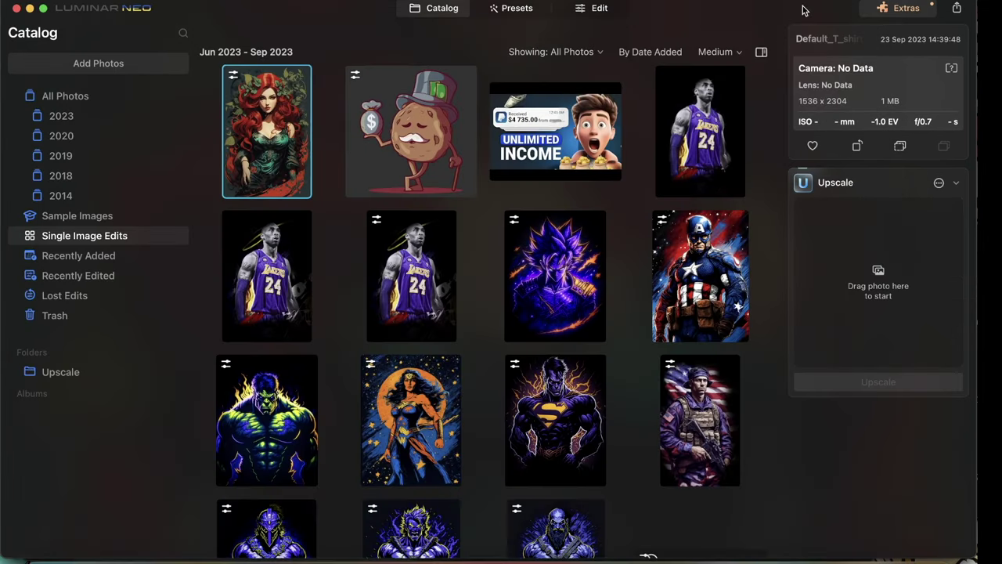
click(45, 558)
drag(464, 246, 477, 152)
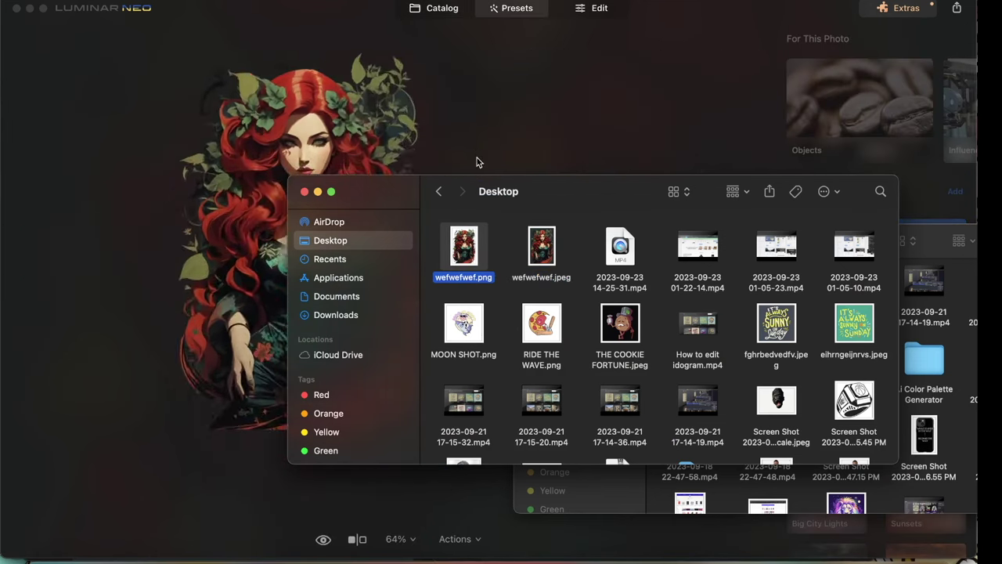
click(555, 140)
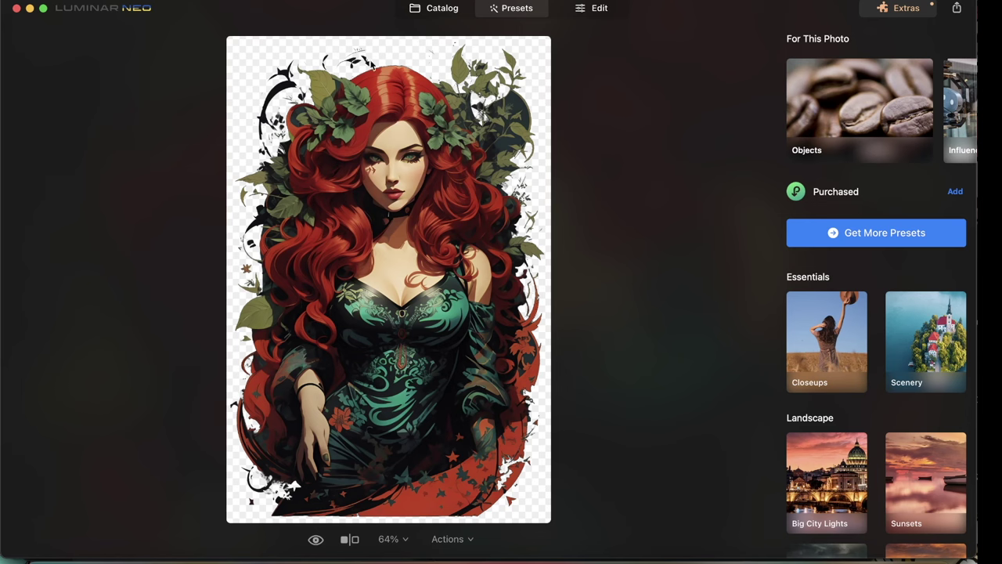
- Open the cut-out portrait for editing and examine the stray black marks above the head at 600% zoom
click(577, 13)
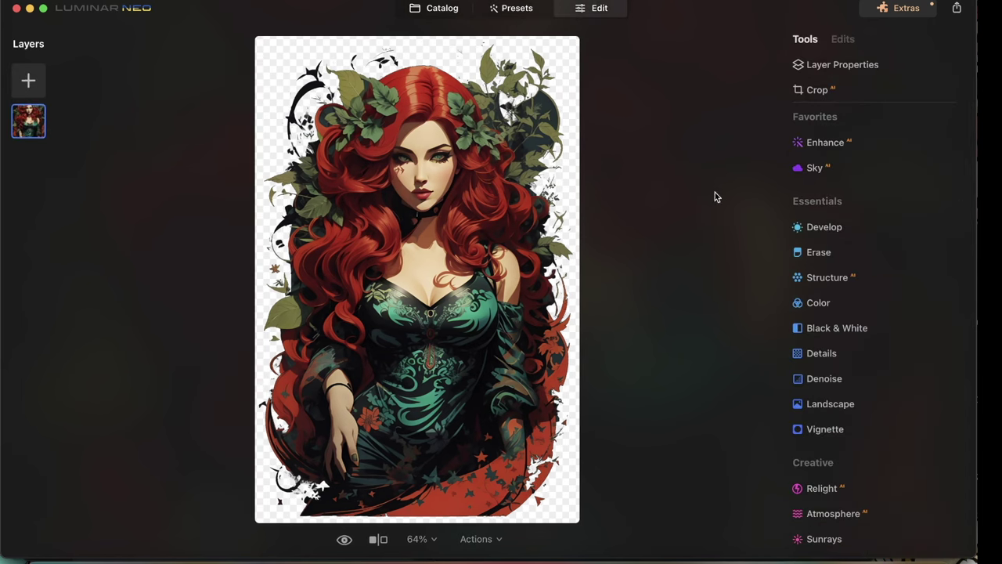
click(419, 538)
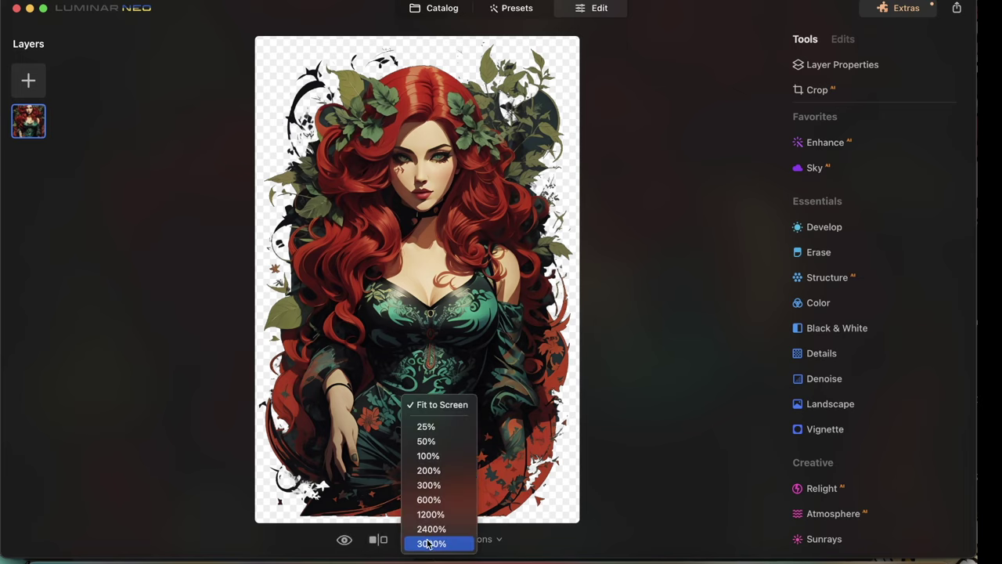
click(429, 499)
scroll(405, 286, up, 10)
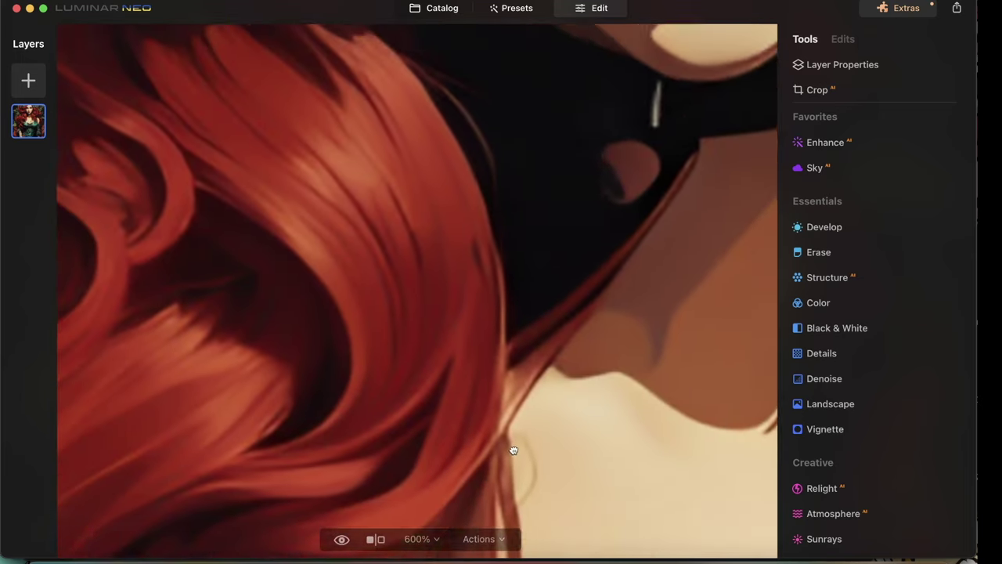
scroll(497, 437, up, 15)
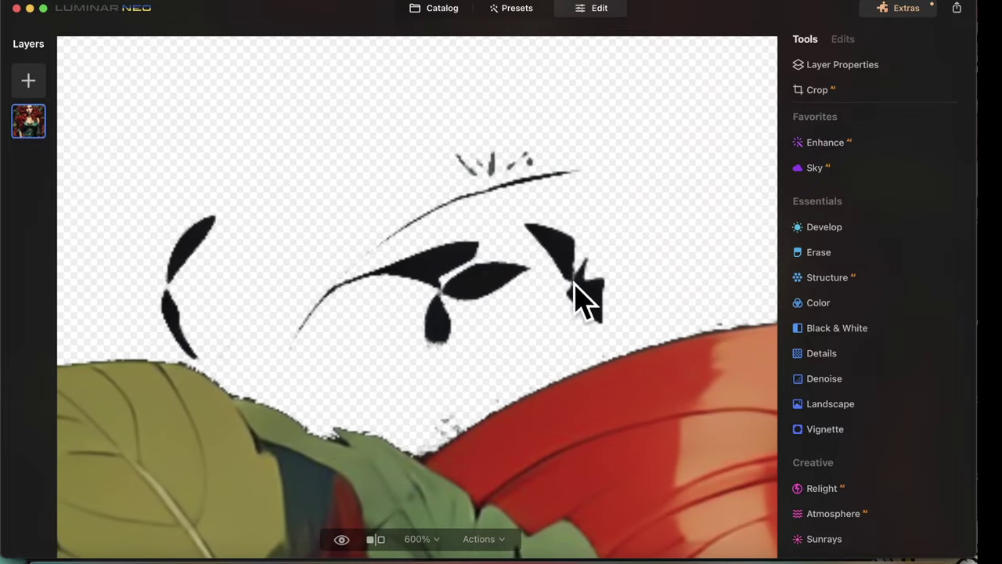
scroll(588, 316, down, 2)
scroll(589, 315, up, 2)
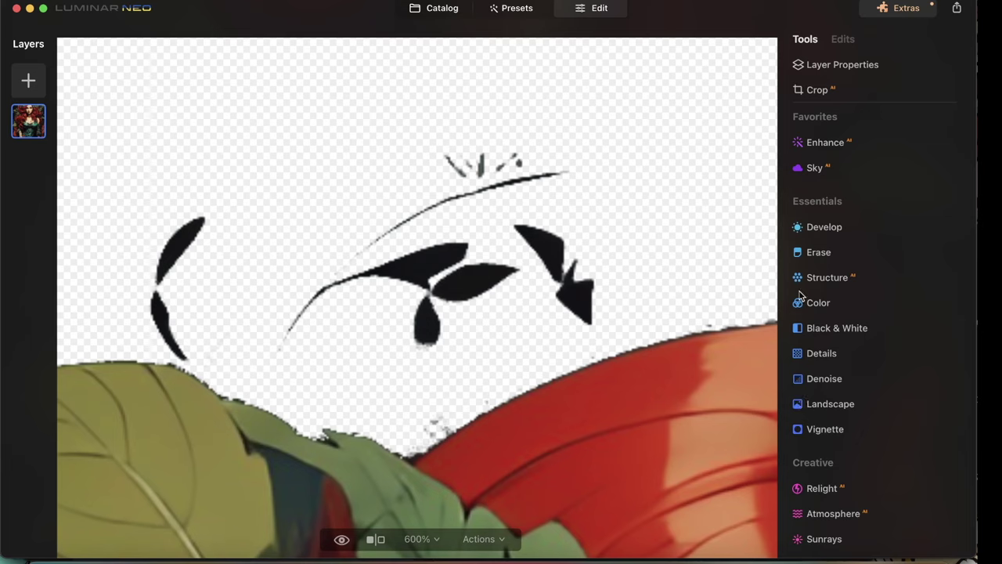
- Try to remove the black leaf-shaped mark just above the red hair using the Erase tool at size 20
click(804, 253)
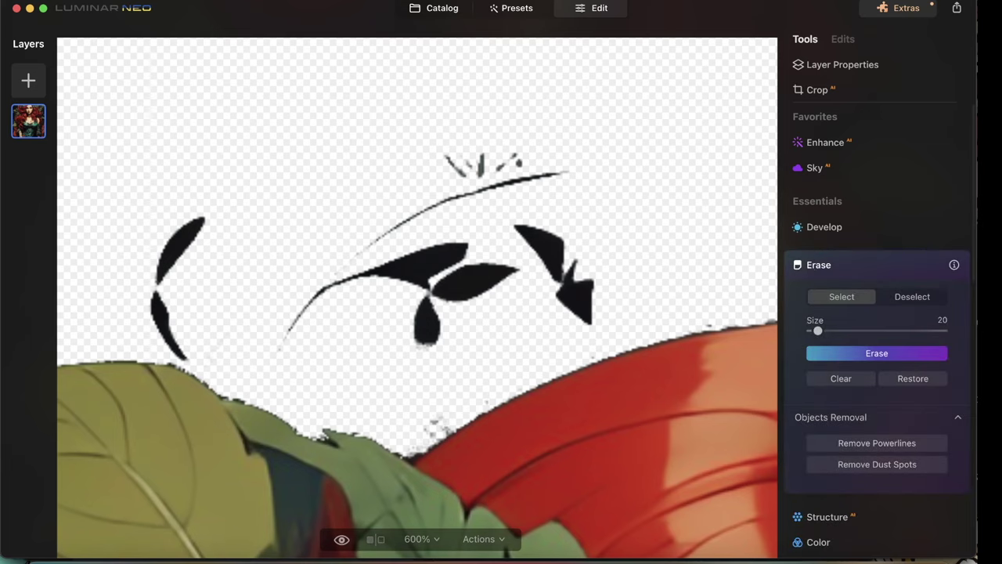
click(871, 353)
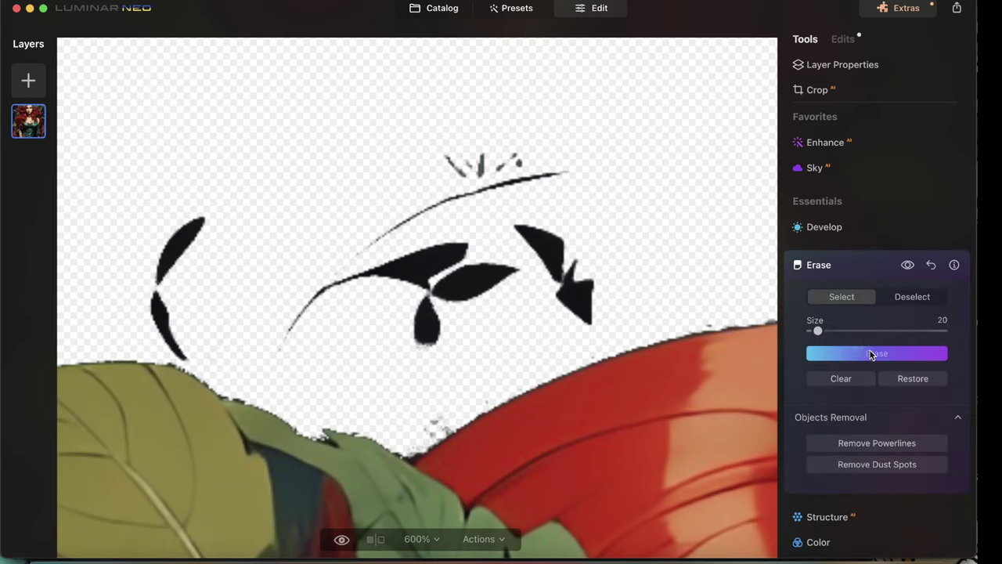
mouse_move(582, 308)
mouse_down()
mouse_move(558, 294)
mouse_move(569, 287)
mouse_move(554, 255)
mouse_move(563, 260)
mouse_move(546, 262)
mouse_move(517, 227)
mouse_up()
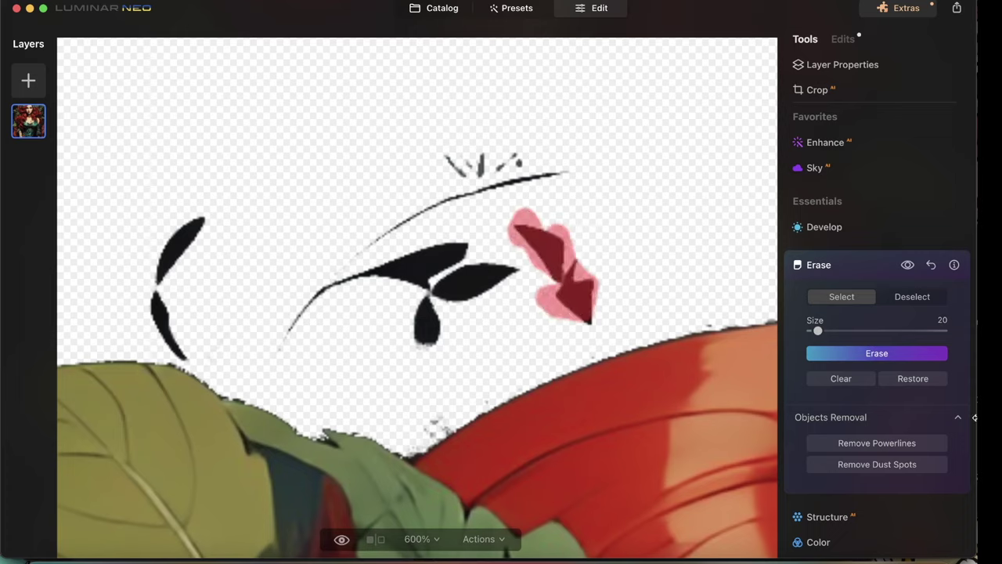
click(899, 359)
mouse_move(569, 303)
mouse_down()
mouse_move(532, 279)
mouse_move(564, 272)
mouse_move(525, 233)
mouse_move(485, 226)
mouse_move(556, 261)
mouse_up()
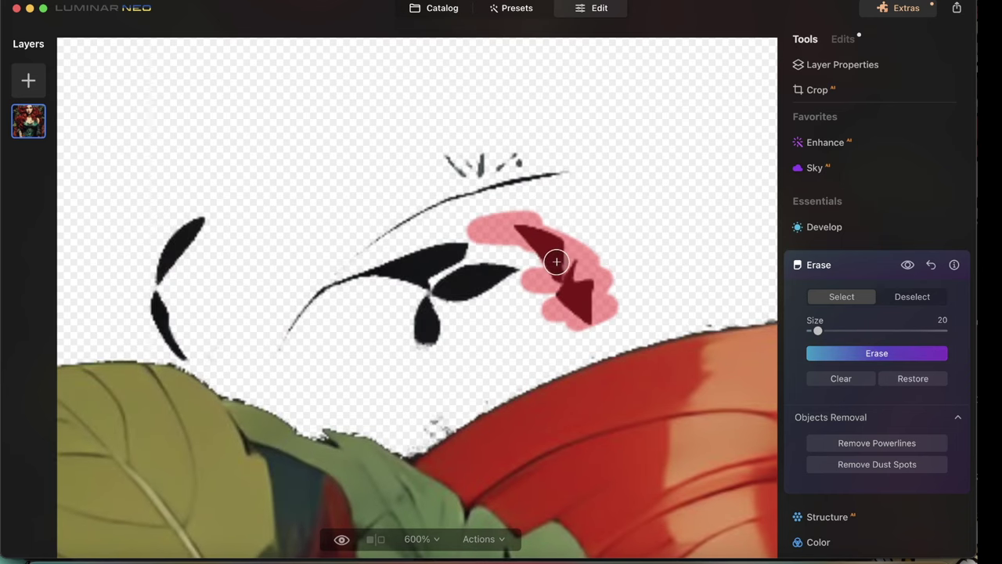
click(851, 352)
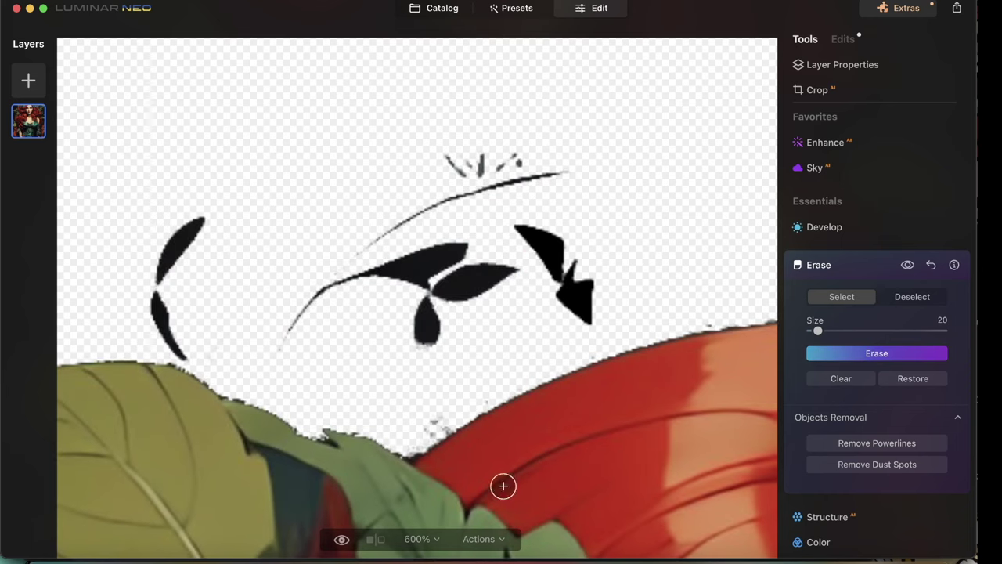
scroll(503, 485, down, 6)
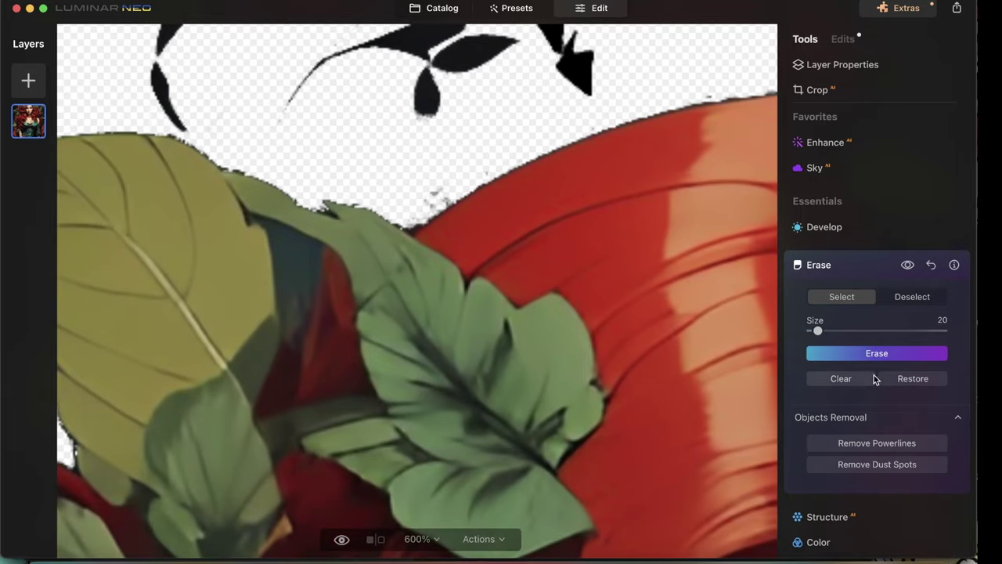
- Try an Enhance AI Accent of 23 on the portrait at 100% zoom and return it to 0
click(421, 539)
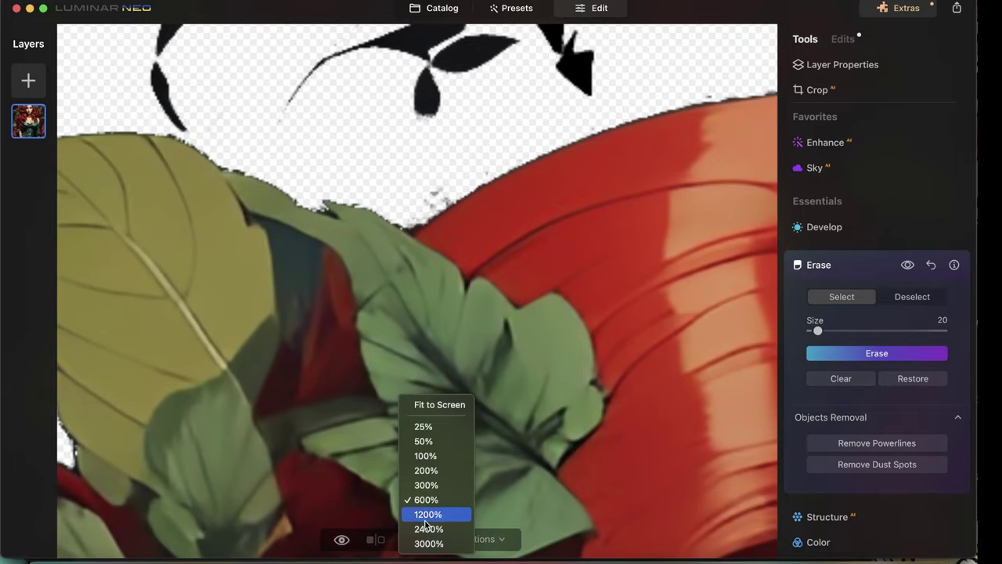
click(427, 456)
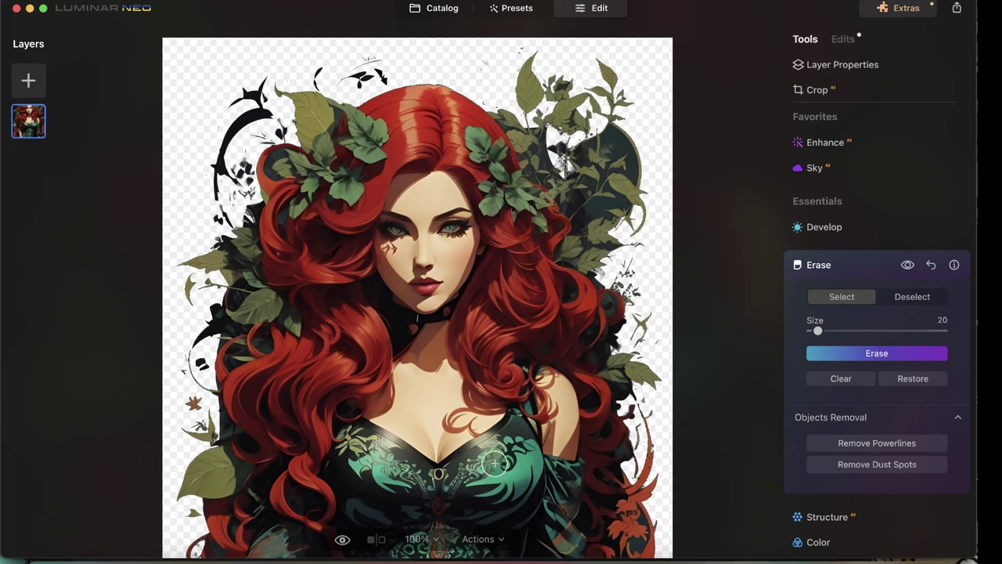
scroll(504, 437, down, 3)
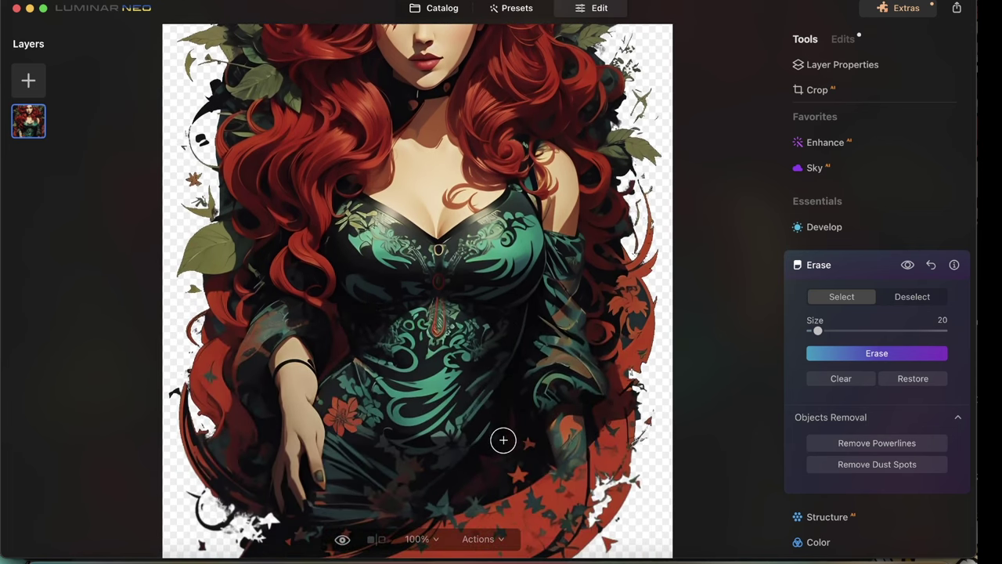
scroll(494, 436, up, 5)
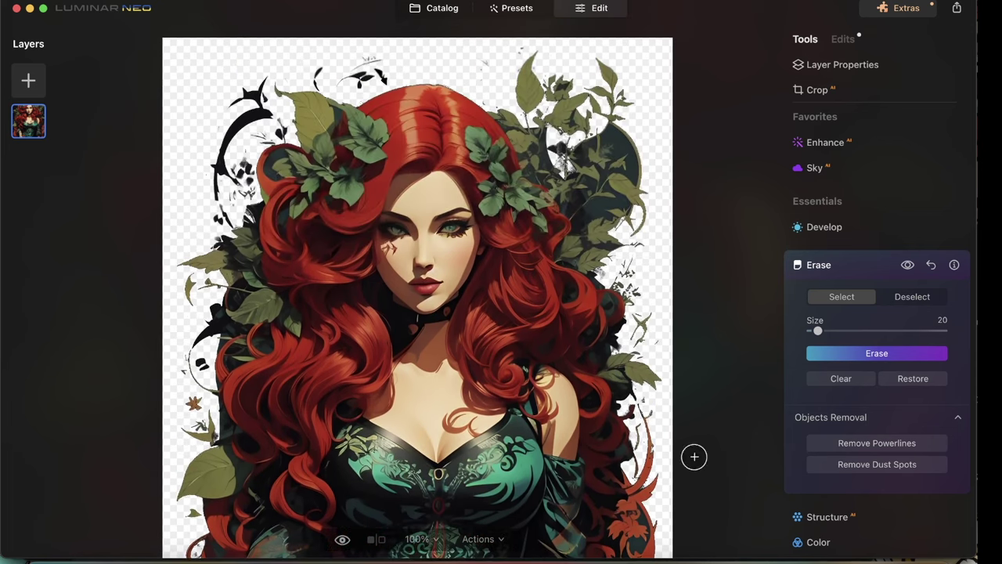
click(821, 149)
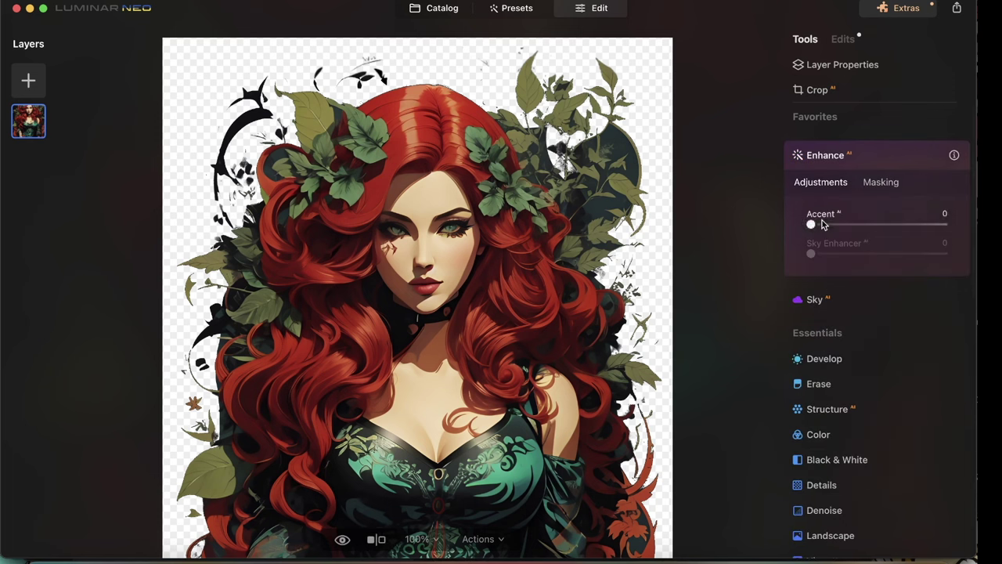
drag(810, 225, 853, 227)
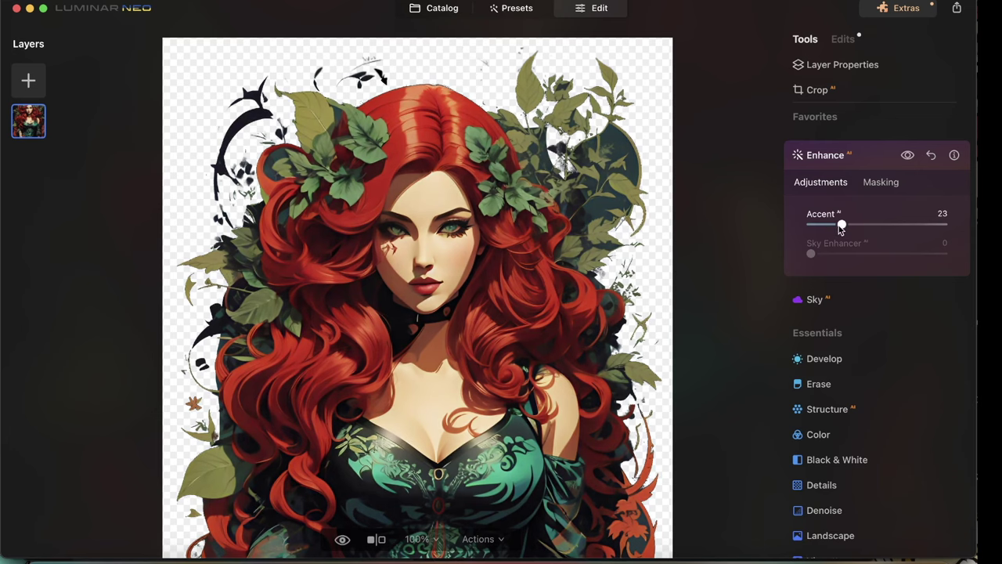
drag(840, 227, 721, 238)
- Set the Enhance AI Accent to 33 for the cut-out portrait
scroll(557, 262, down, 10)
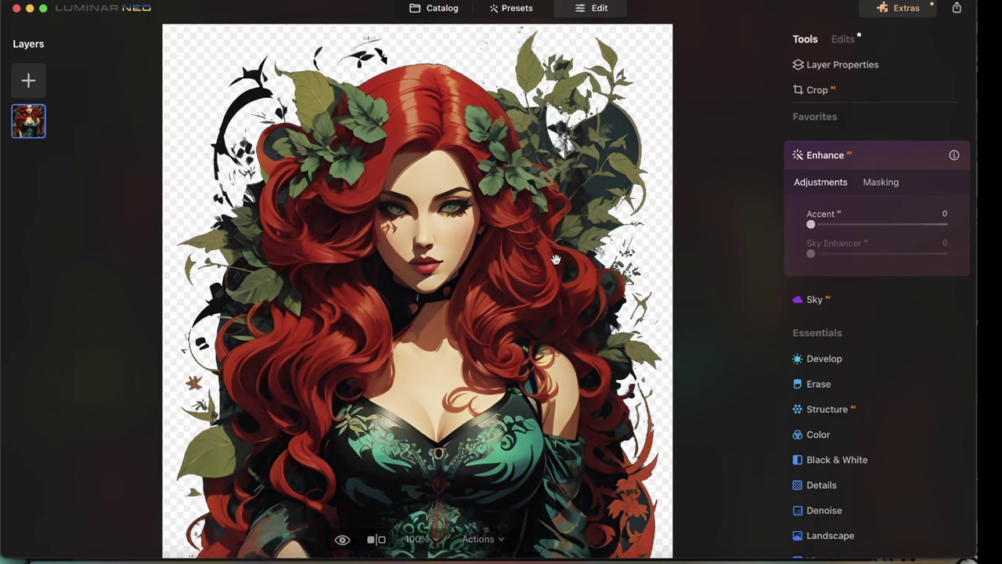
scroll(557, 260, up, 10)
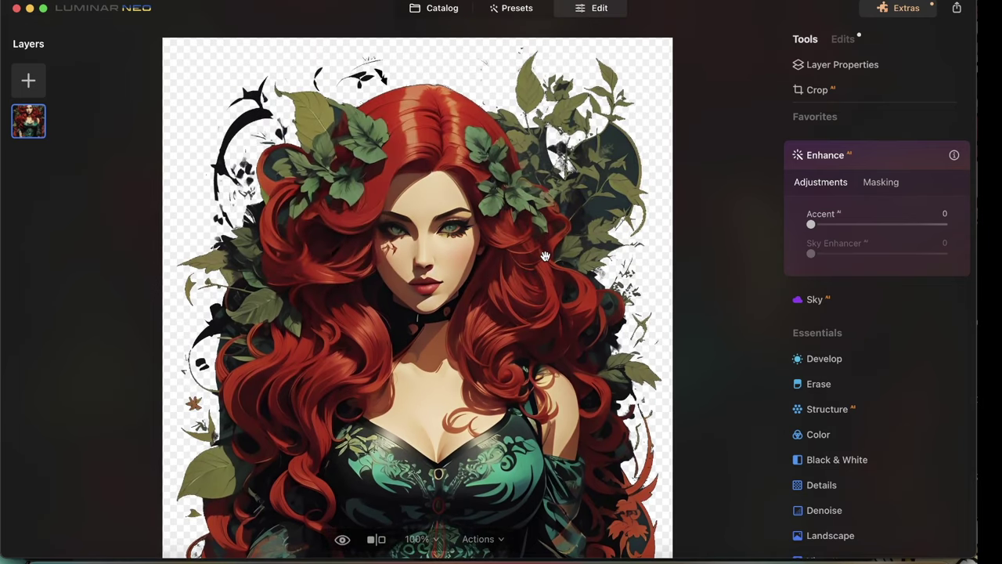
scroll(544, 256, down, 7)
scroll(532, 250, down, 3)
scroll(520, 279, up, 9)
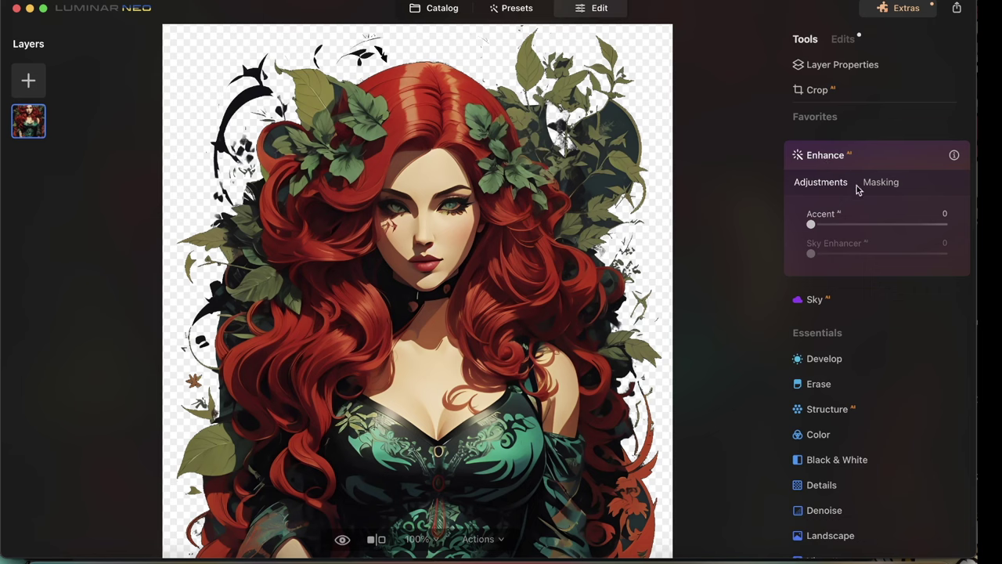
drag(812, 228, 786, 228)
drag(811, 225, 857, 226)
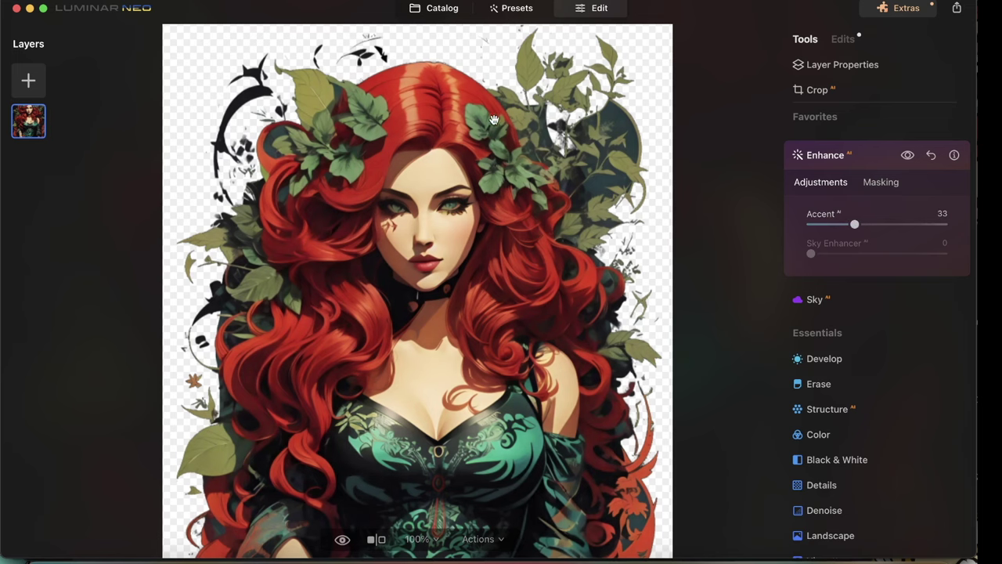
- Look through the available adjustment tools and examine the whole portrait at 50% zoom and the face at 200%
scroll(494, 119, down, 3)
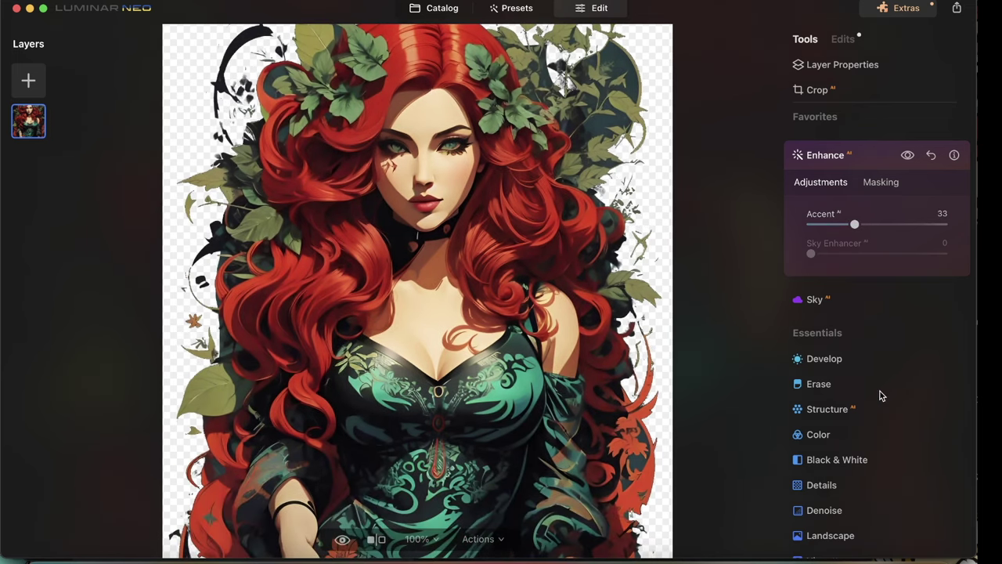
scroll(846, 383, down, 5)
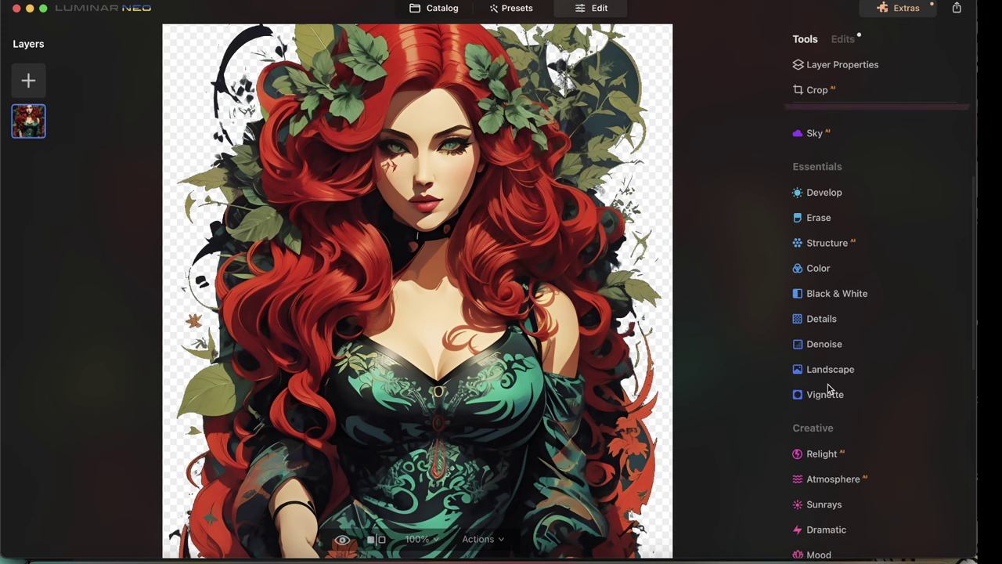
scroll(830, 386, down, 10)
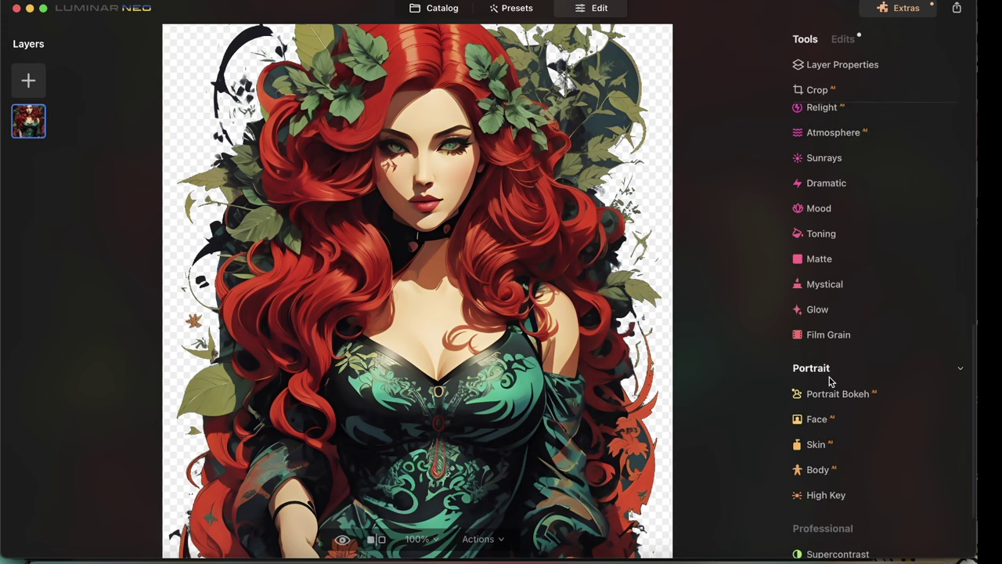
click(419, 540)
click(422, 440)
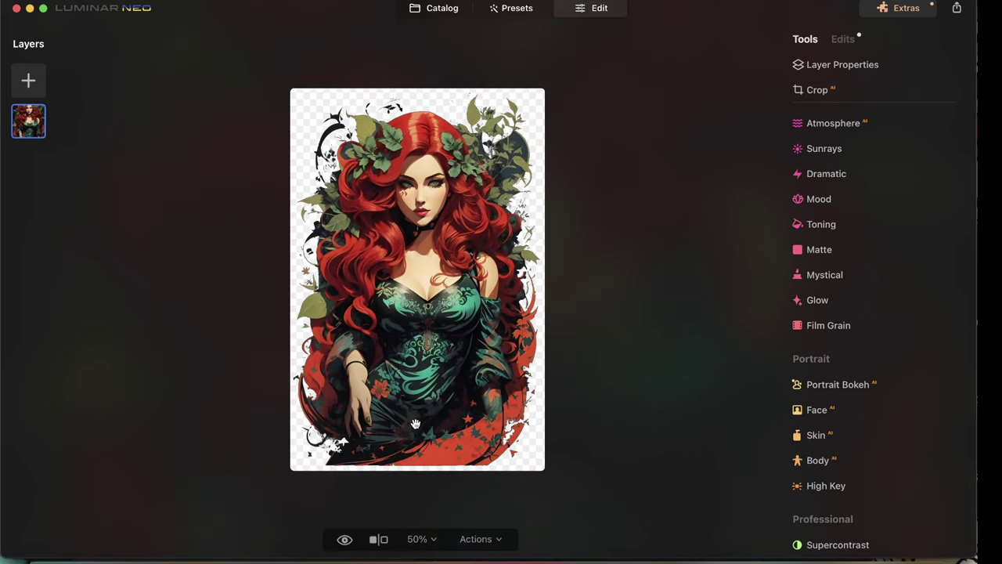
click(419, 539)
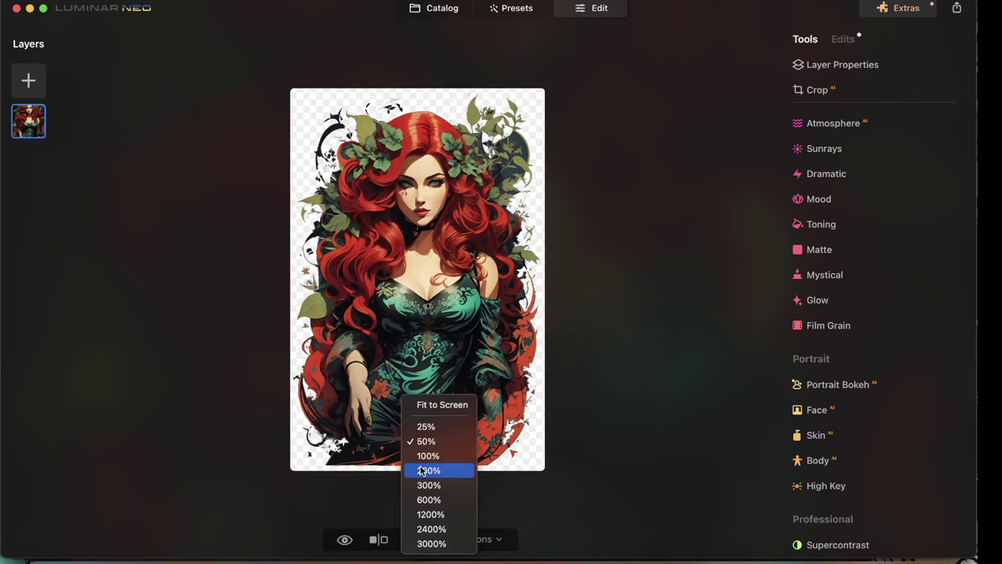
click(429, 468)
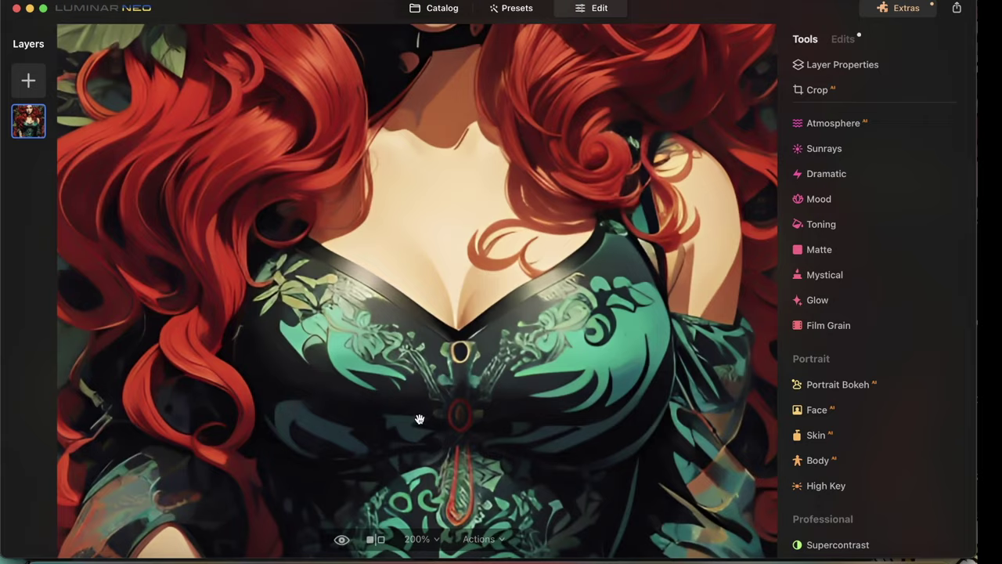
scroll(419, 418, up, 10)
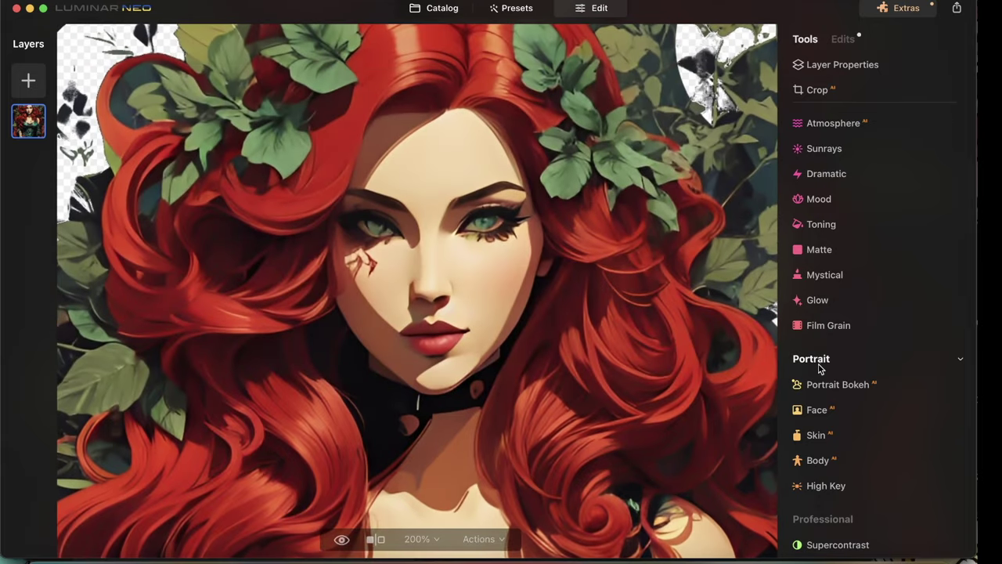
- Try different Film Grain amounts on the portrait, including 100 and 92, and settle on 77
click(810, 327)
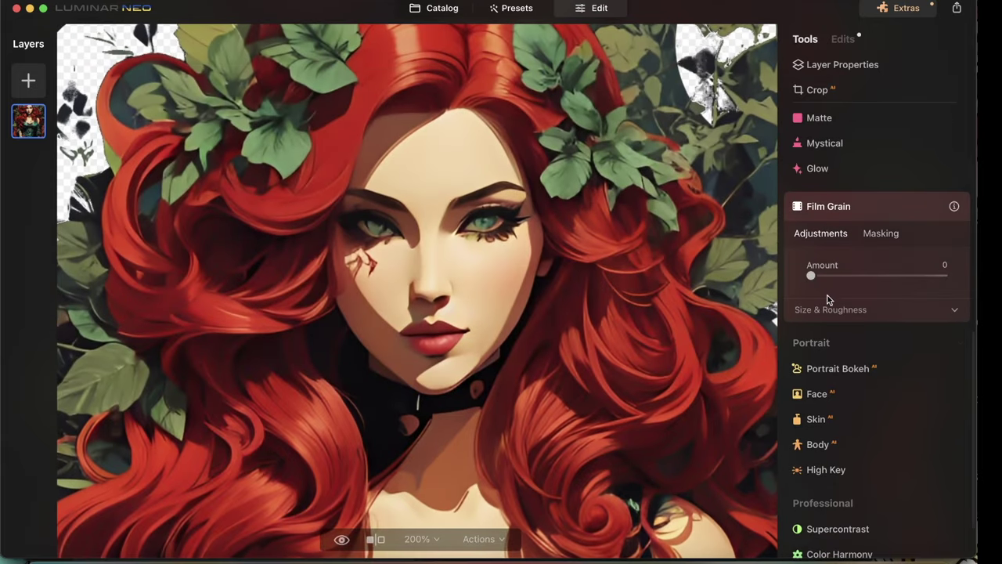
drag(812, 276, 787, 288)
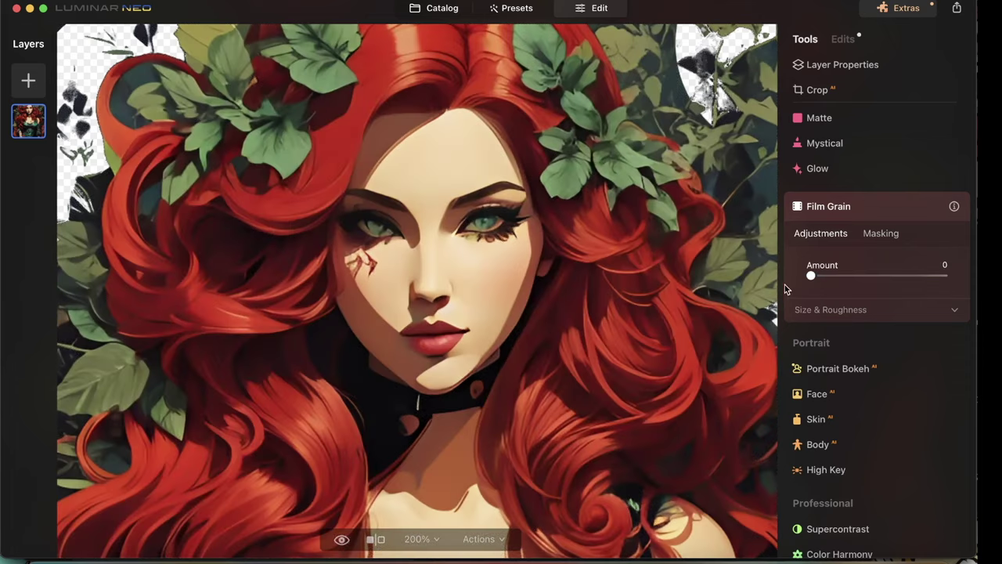
key(super+z)
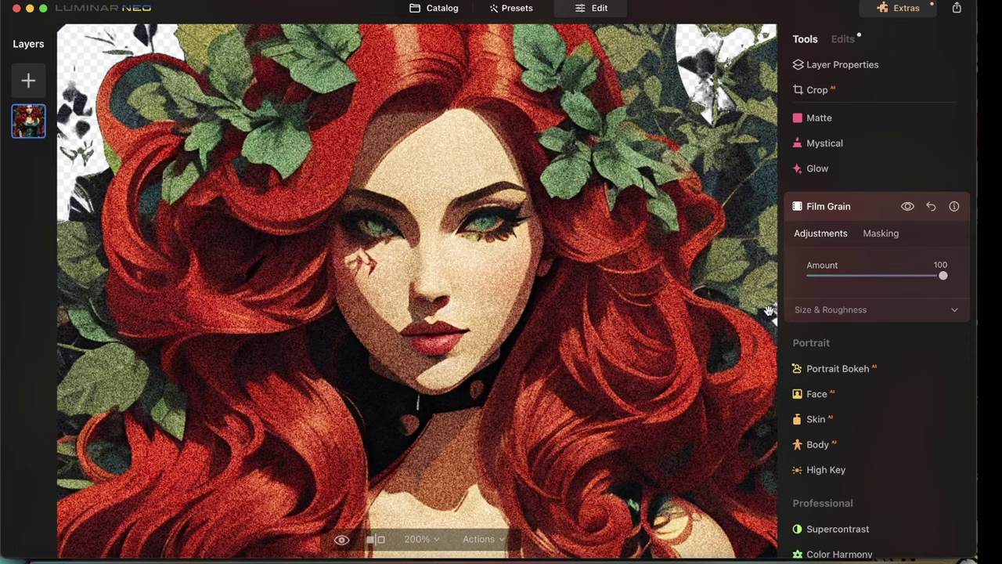
click(408, 543)
click(422, 442)
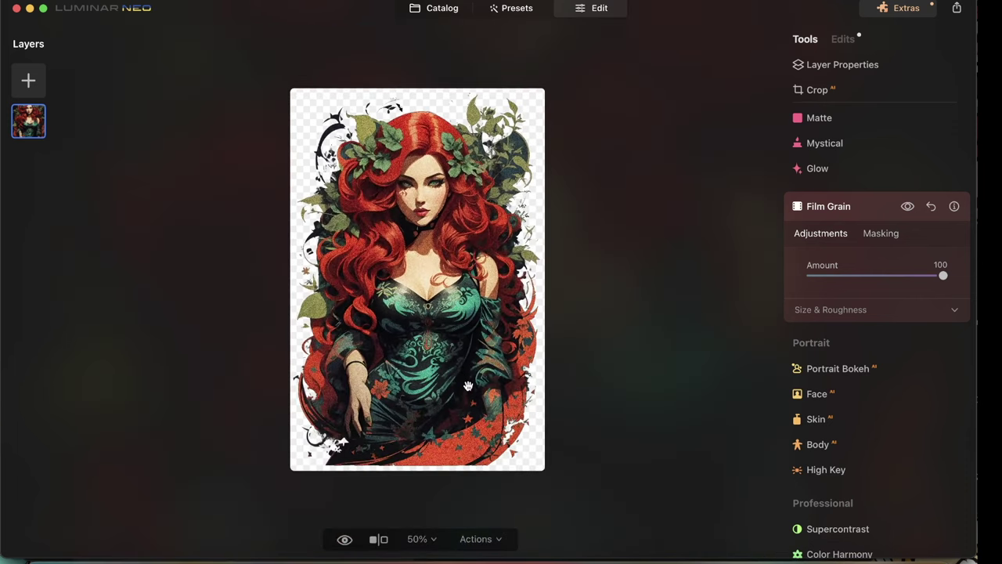
mouse_move(903, 278)
mouse_down()
mouse_move(880, 279)
mouse_move(906, 291)
mouse_up()
drag(908, 279, 914, 278)
drag(932, 279, 938, 279)
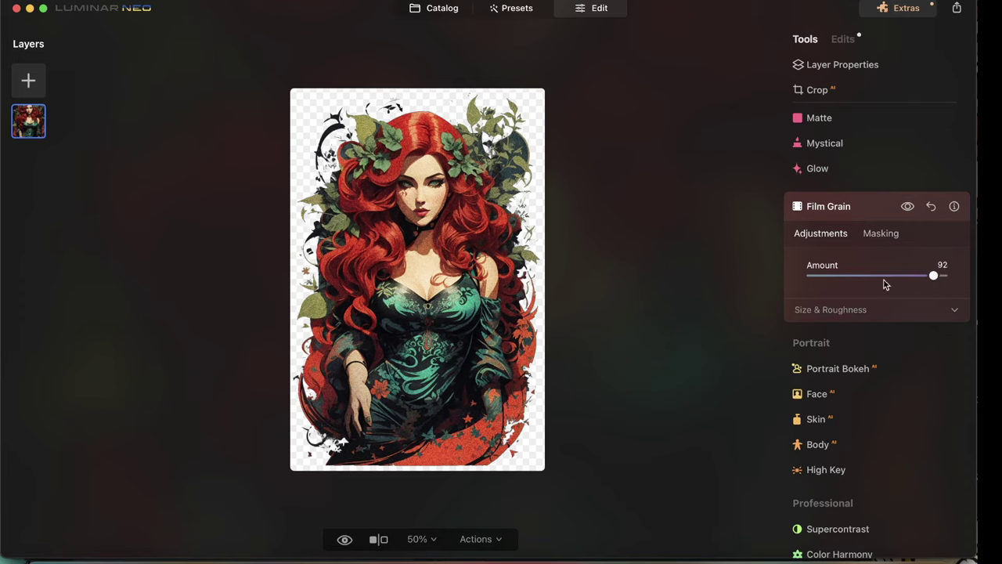
drag(932, 279, 928, 279)
- Examine the grain on the face and hair at 200% zoom, open the Glow settings and return to 100% zoom
click(415, 539)
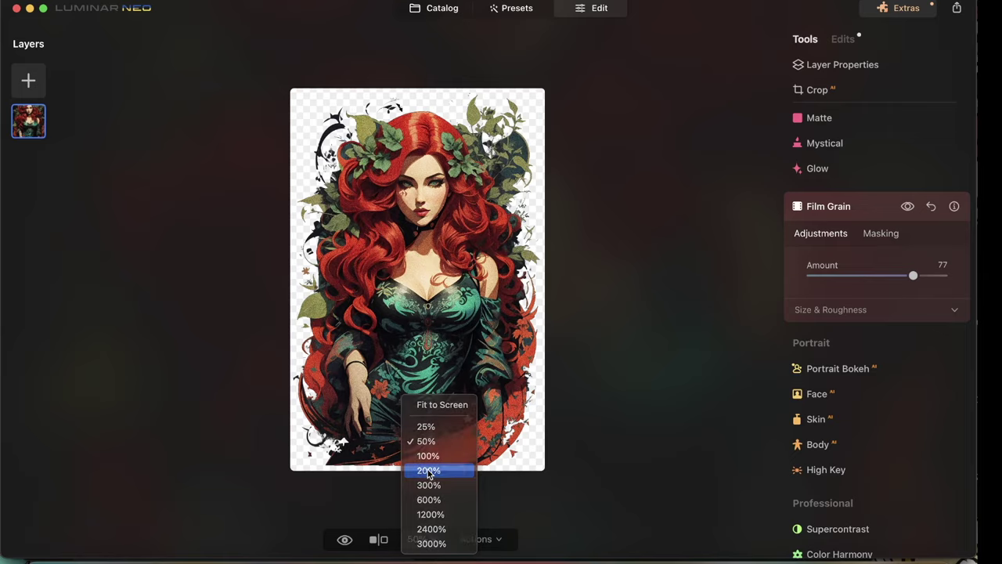
click(429, 471)
scroll(422, 328, up, 5)
scroll(451, 205, up, 3)
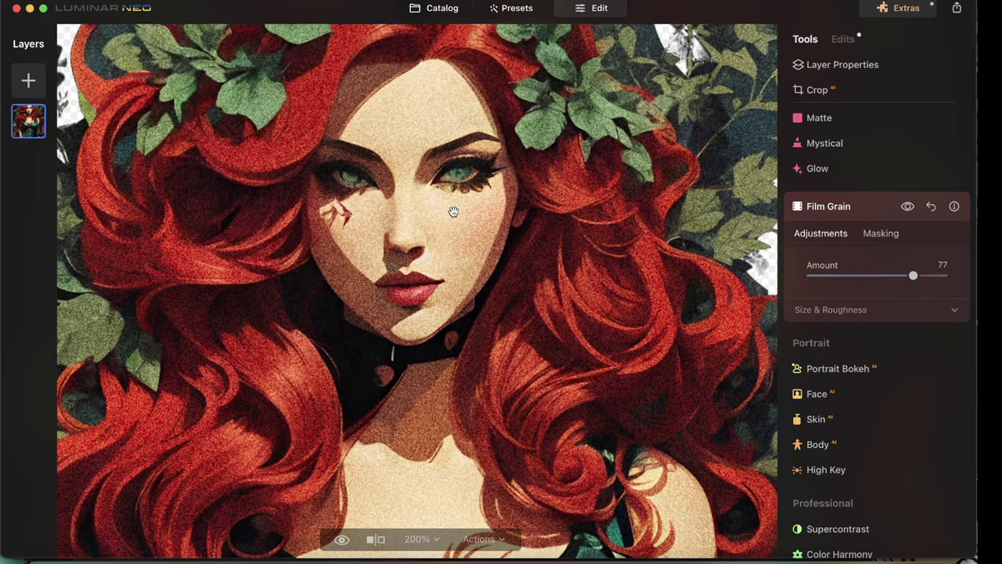
click(835, 171)
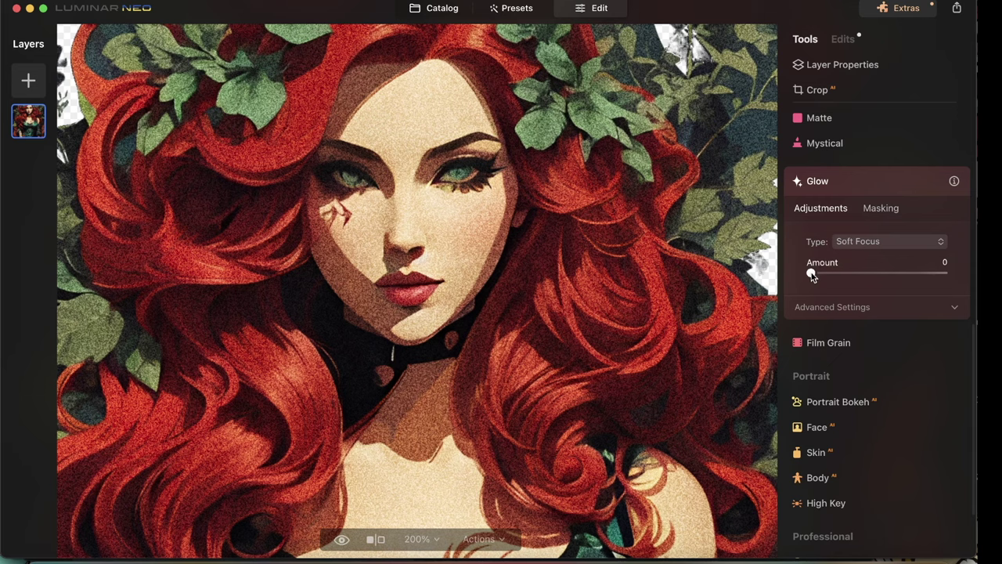
scroll(619, 316, down, 3)
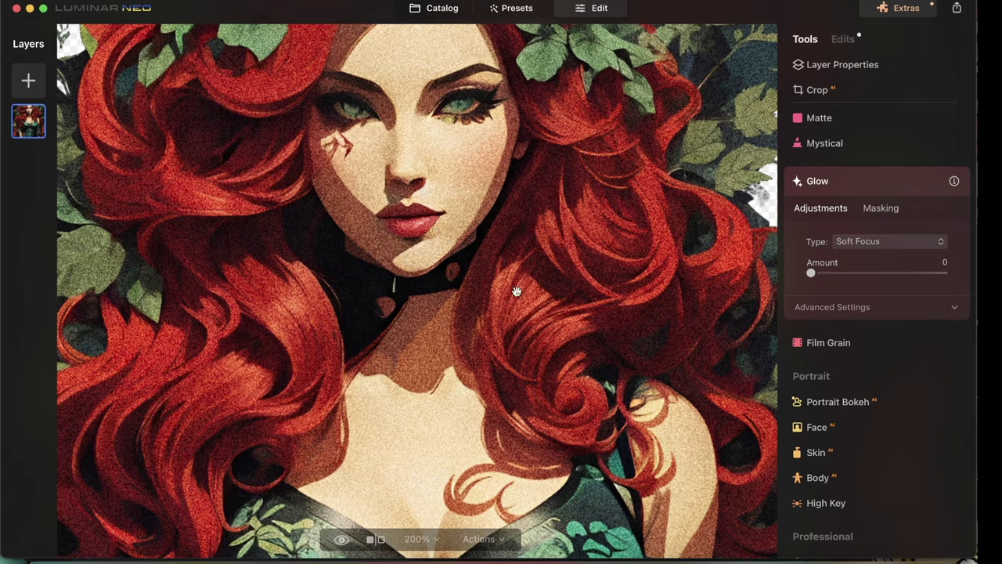
scroll(517, 292, down, 3)
scroll(720, 286, up, 2)
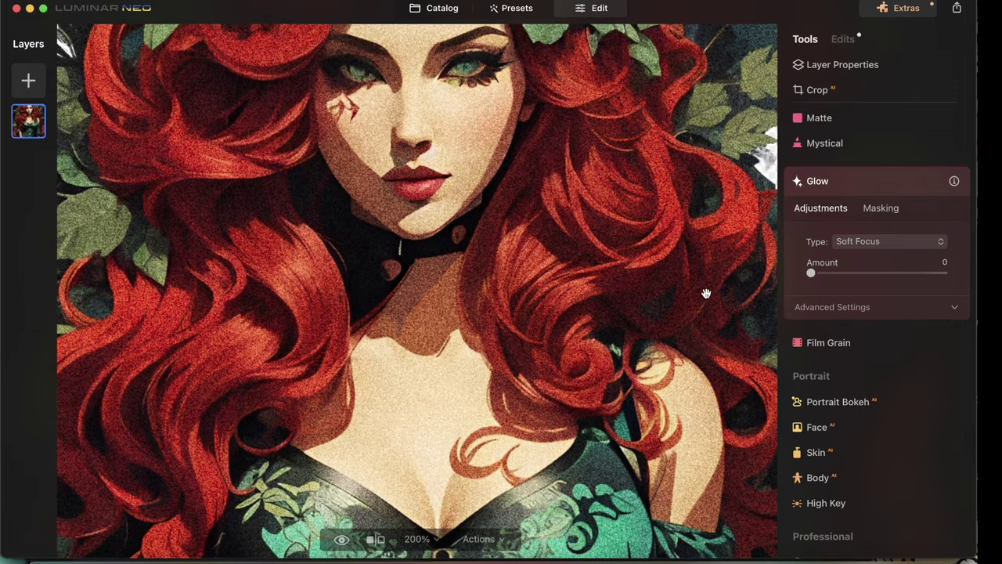
scroll(707, 293, up, 2)
click(421, 539)
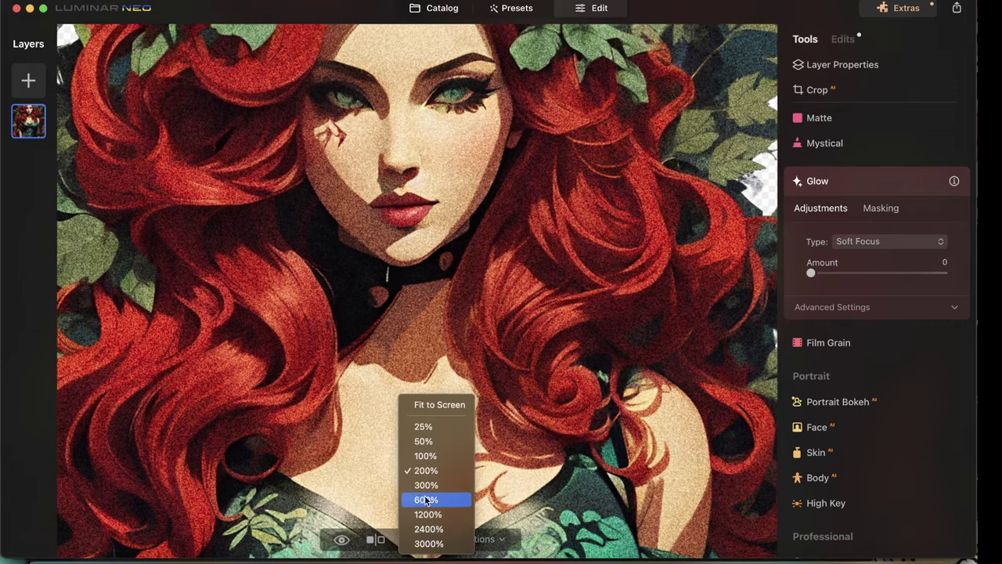
click(429, 455)
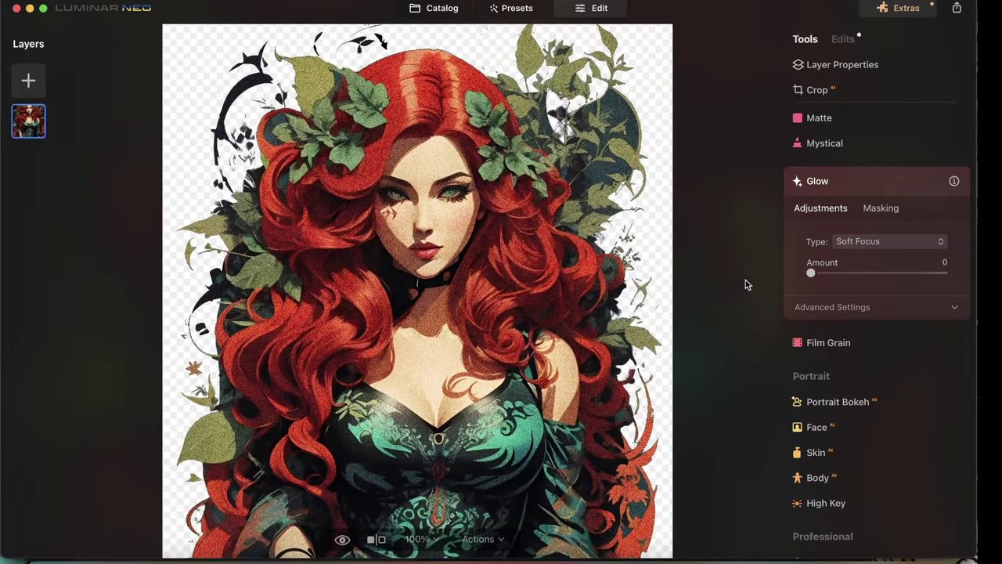
- Change the Glow effect's type to Glow and set its amount to 29
click(834, 242)
click(865, 277)
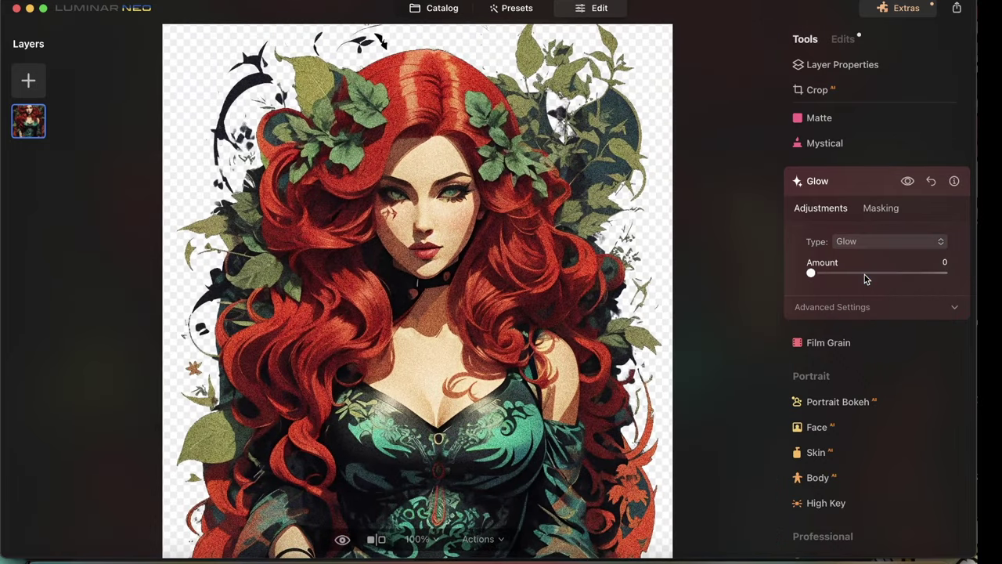
mouse_move(812, 274)
mouse_down()
mouse_move(969, 281)
mouse_move(819, 276)
mouse_up()
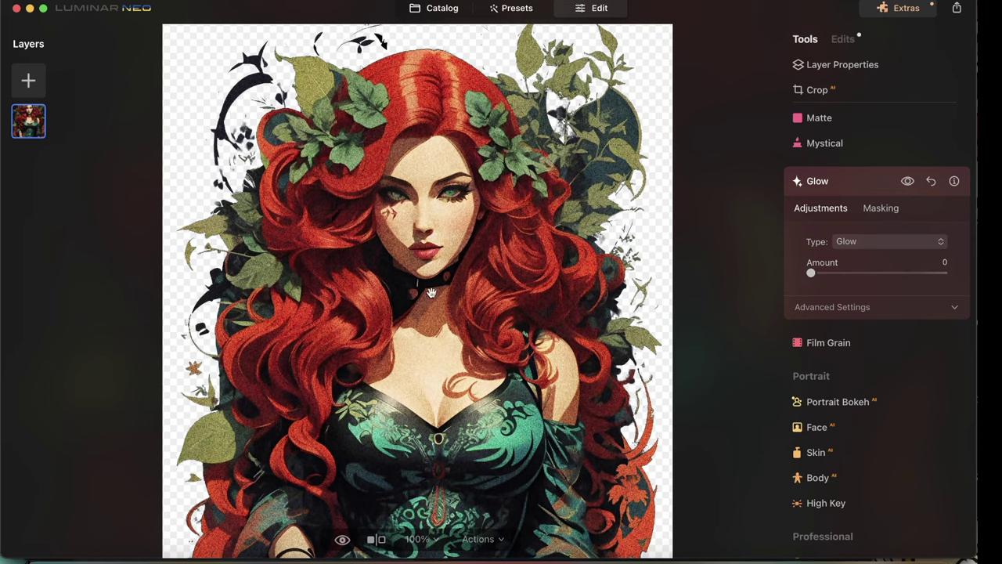
scroll(510, 227, down, 5)
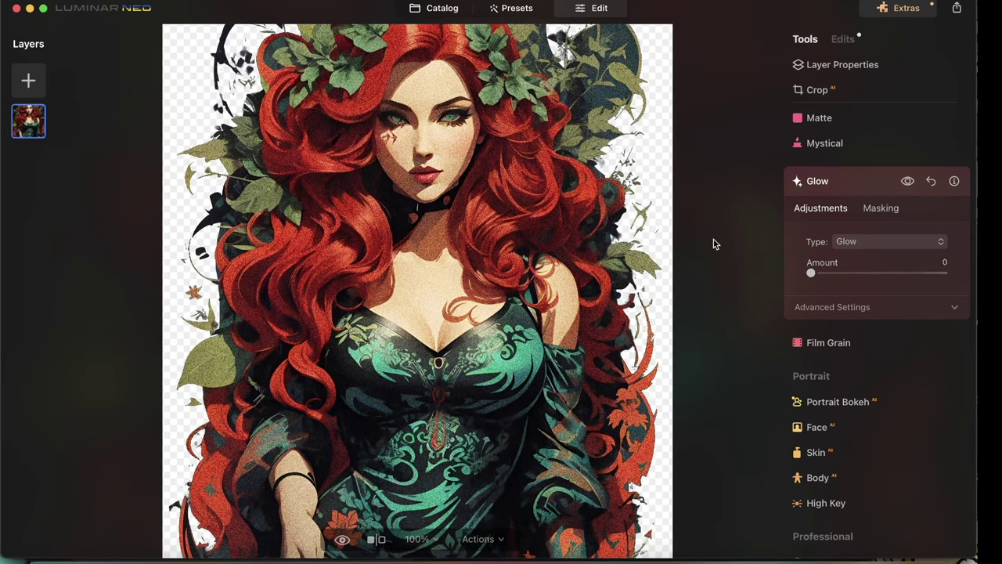
scroll(573, 227, up, 2)
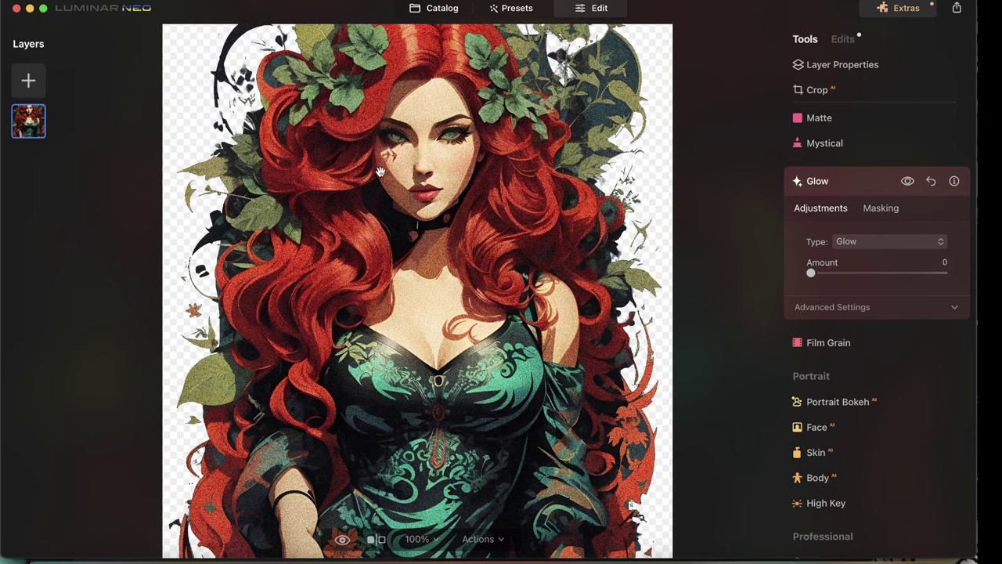
drag(811, 272, 851, 278)
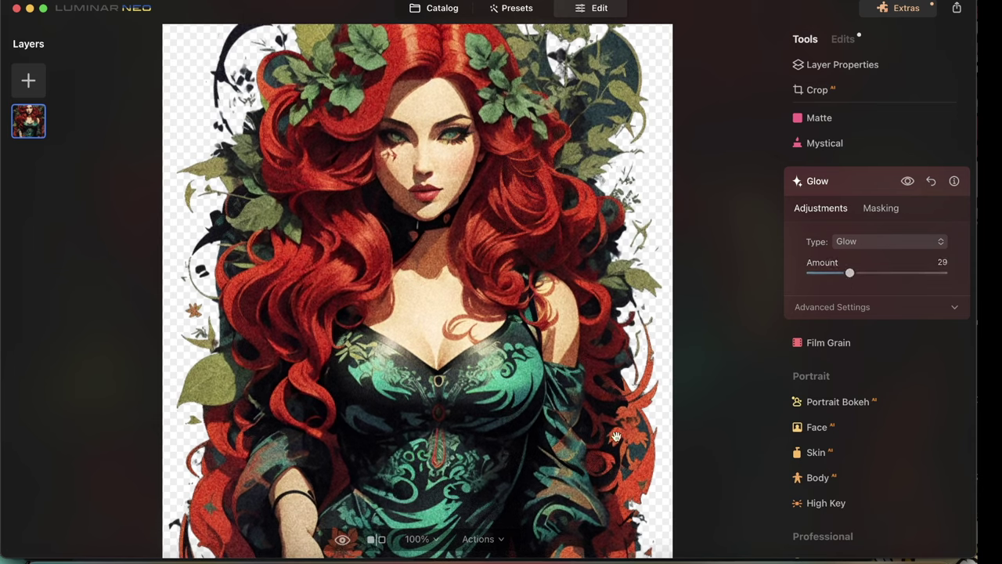
- Examine the glowing portrait at 25% and 100% zoom, from hair to hem, and compare it with the unedited version
click(417, 539)
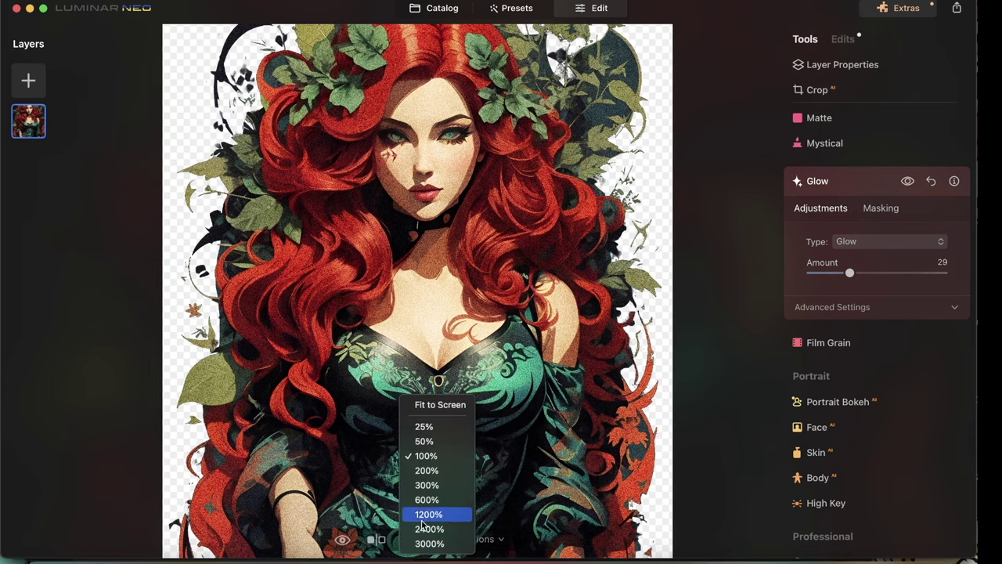
click(424, 426)
click(417, 538)
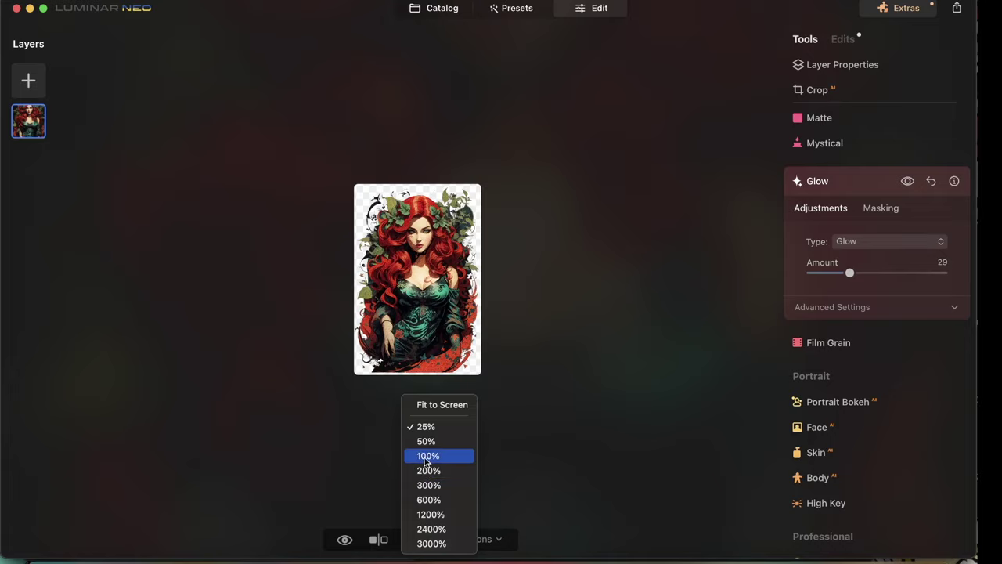
click(427, 455)
scroll(422, 382, up, 3)
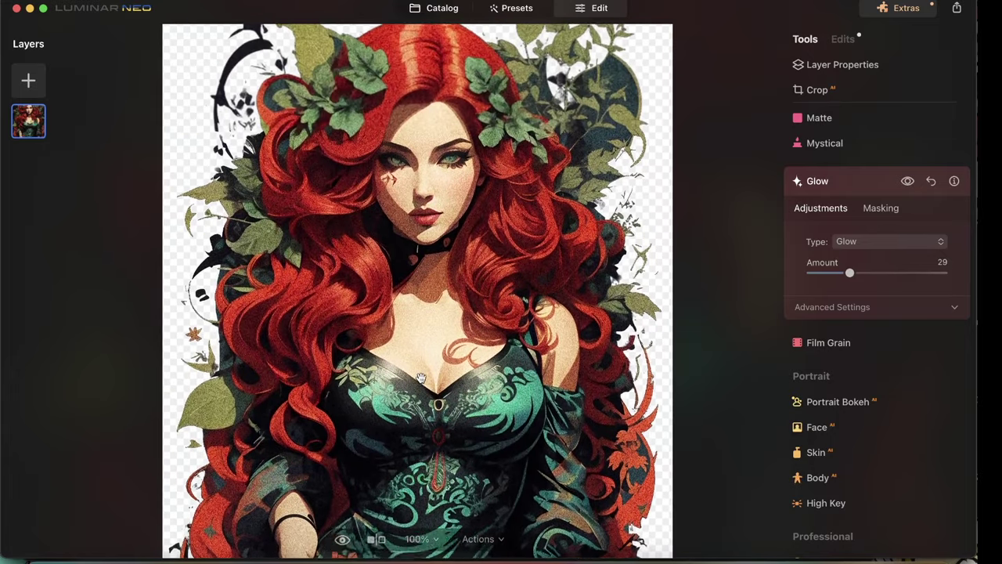
scroll(435, 376, down, 6)
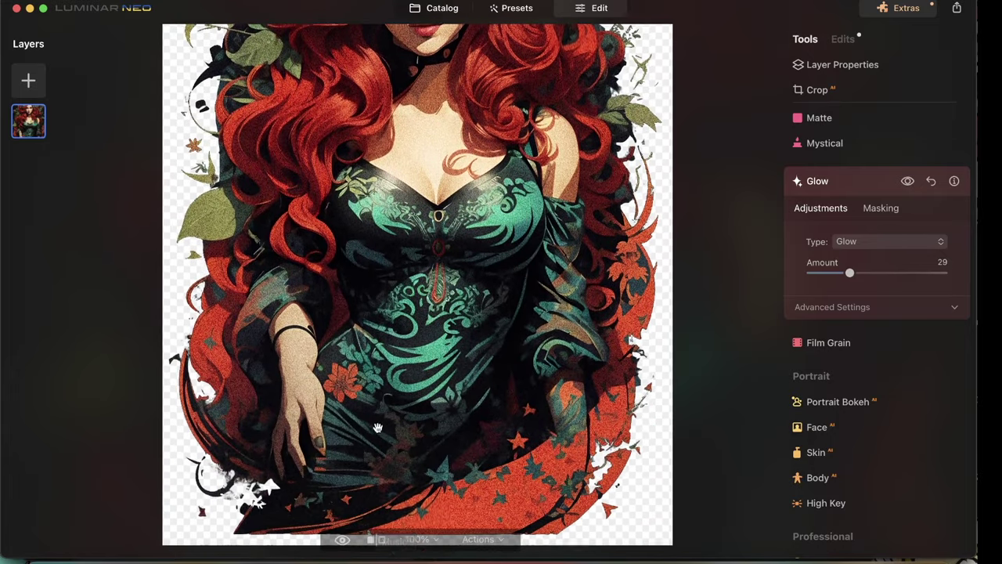
scroll(376, 532, up, 3)
click(343, 540)
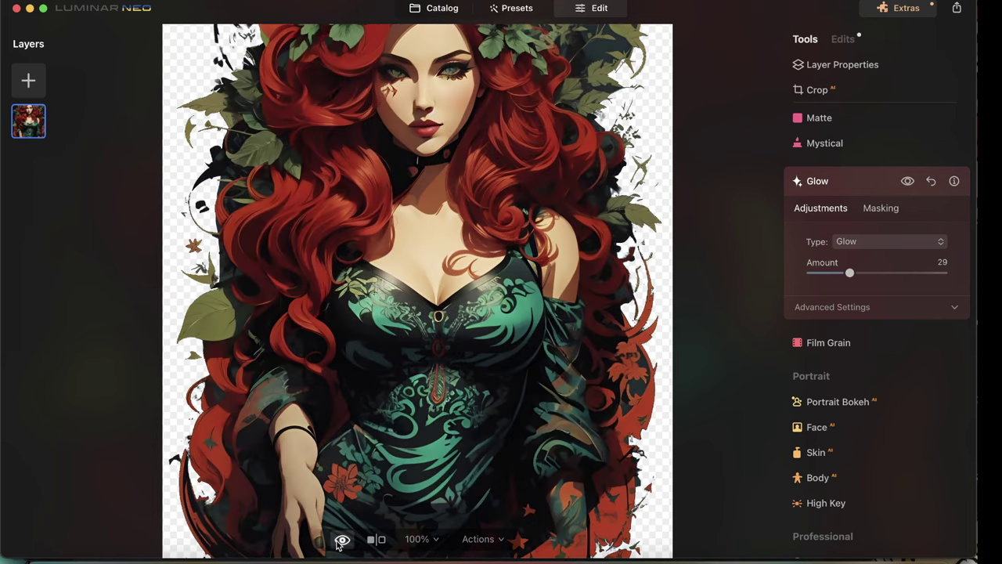
scroll(359, 413, up, 1)
scroll(360, 409, down, 4)
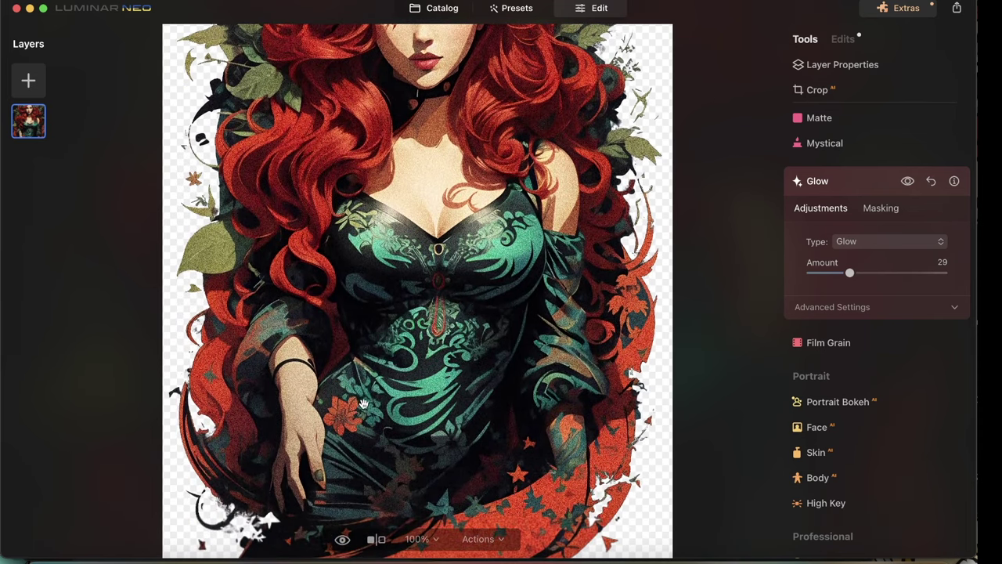
scroll(561, 205, down, 1)
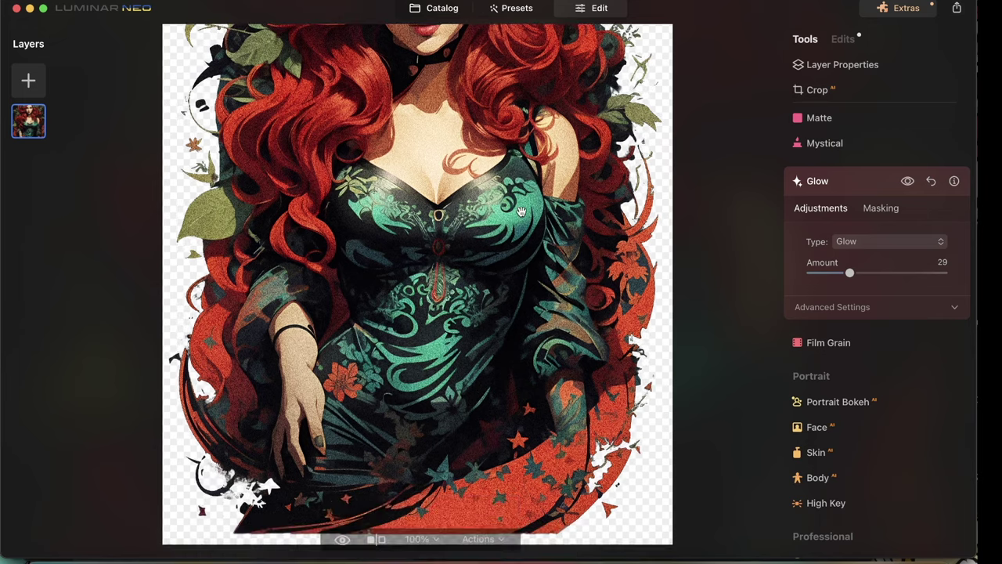
scroll(820, 392, down, 3)
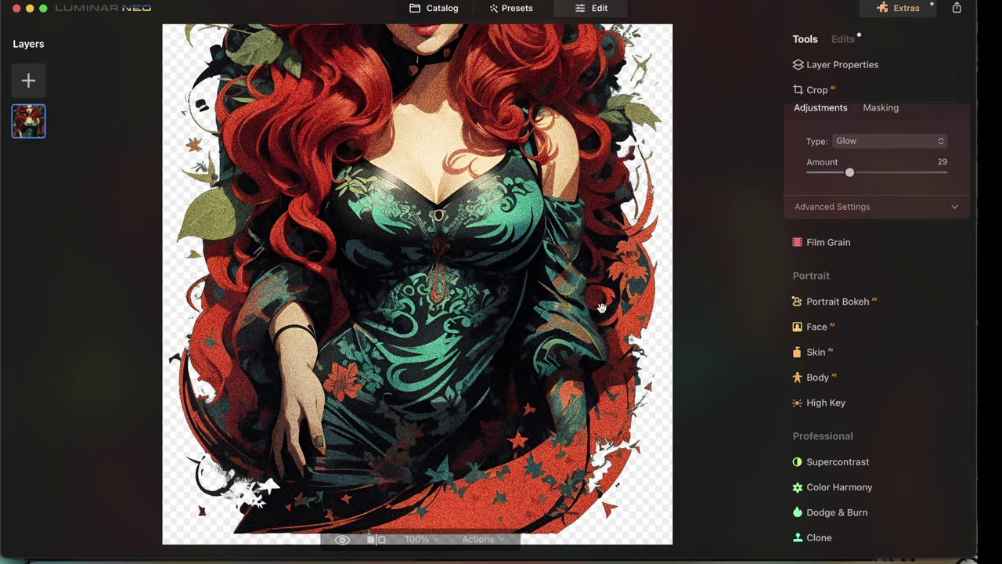
- Export the enhanced portrait to disk under the file name "egopem0vkewv"
scroll(602, 308, up, 6)
click(957, 8)
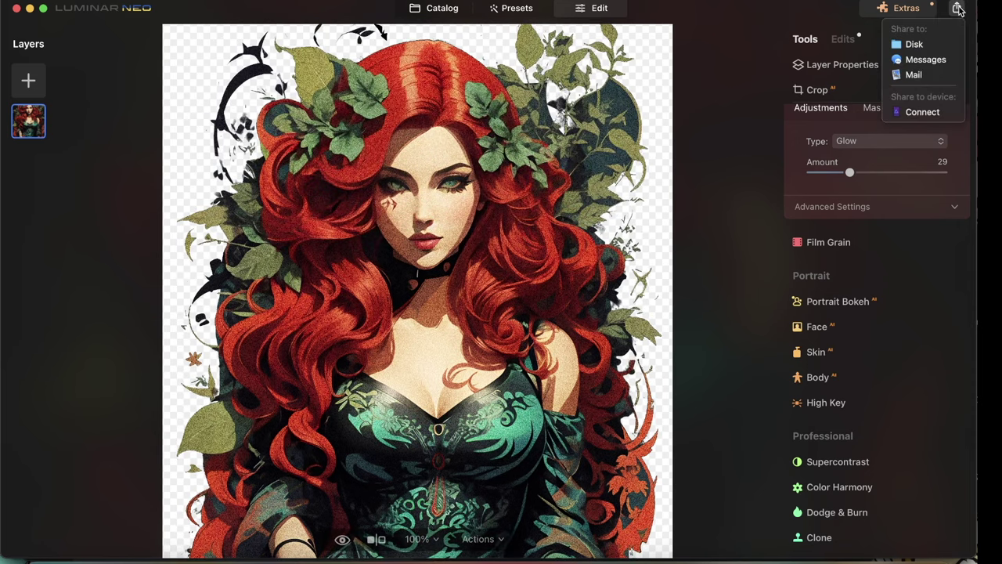
click(929, 47)
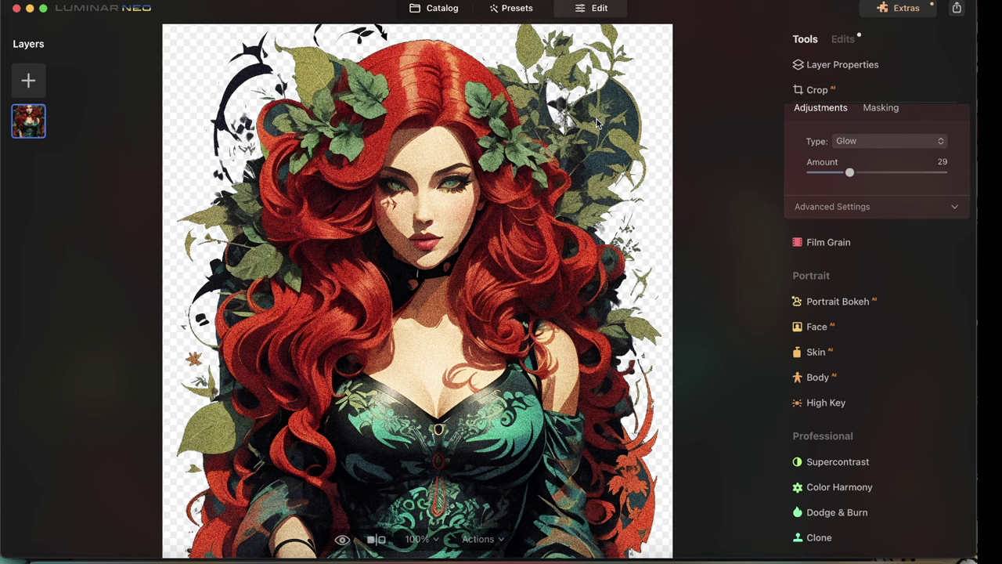
text(egopem0vkewv)
key(Return)
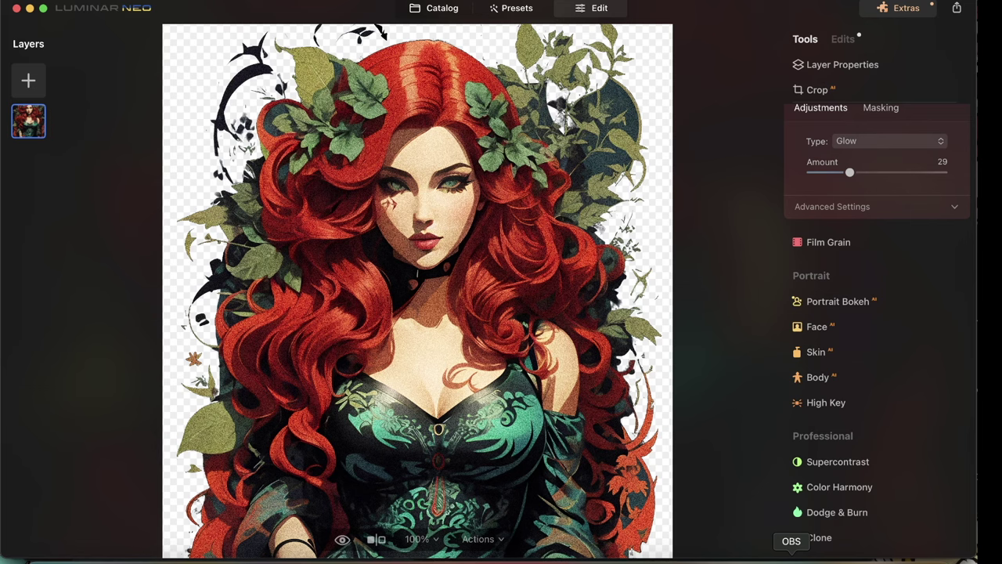
- Switch to Canva, add the uploaded red-haired portrait to blank page 1, and enlarge it to nearly fill the page
click(791, 558)
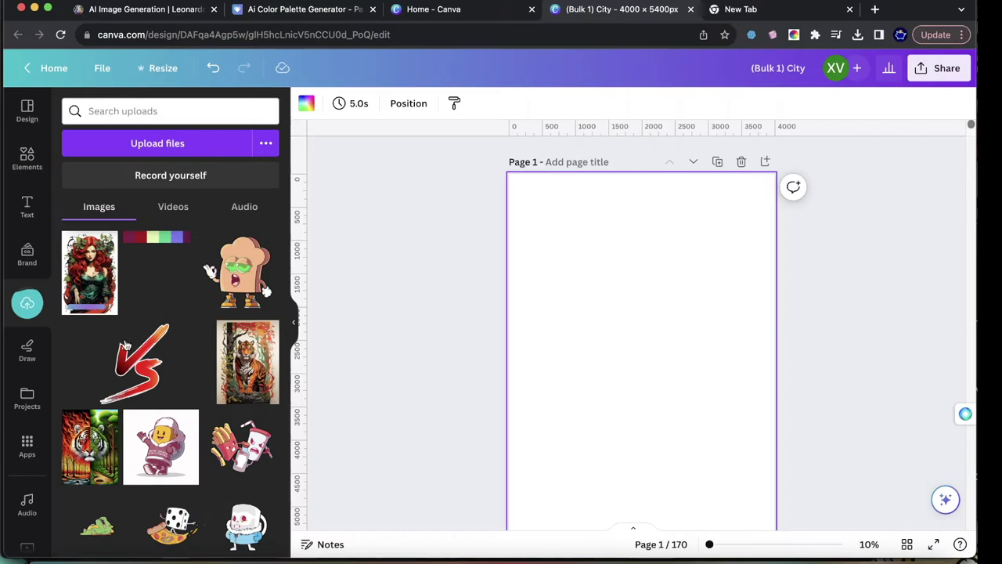
click(106, 299)
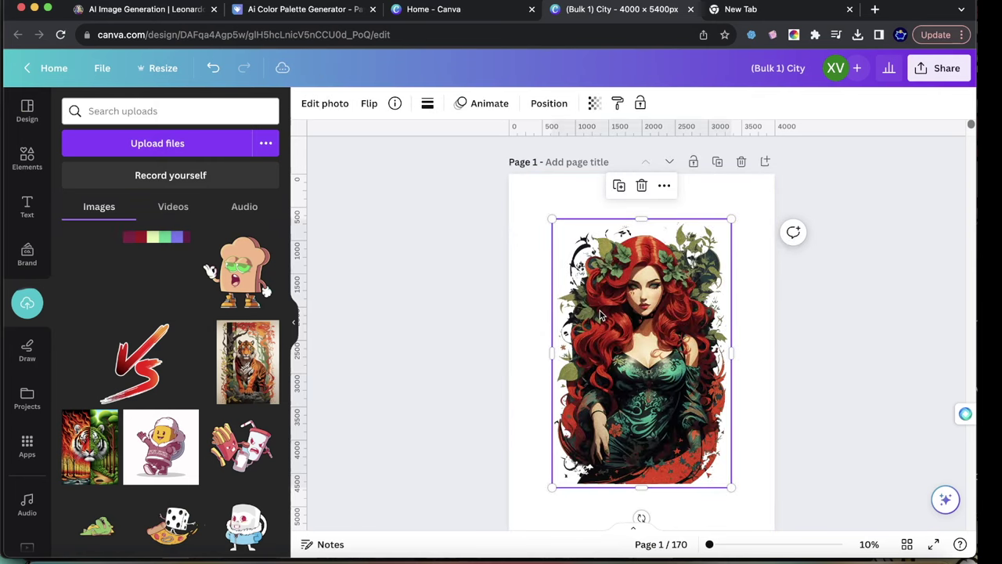
drag(601, 315, 570, 326)
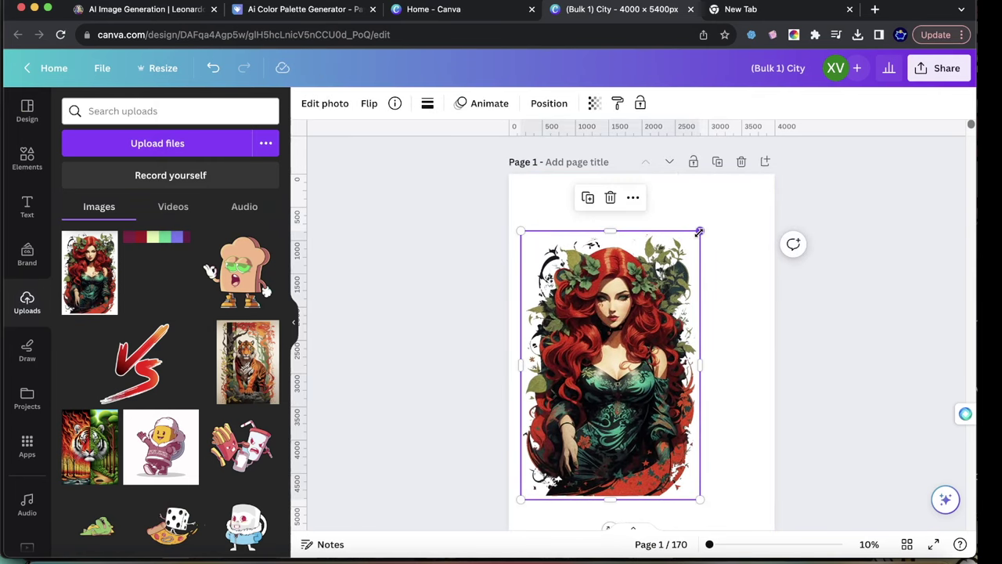
drag(700, 232, 810, 170)
drag(666, 329, 645, 340)
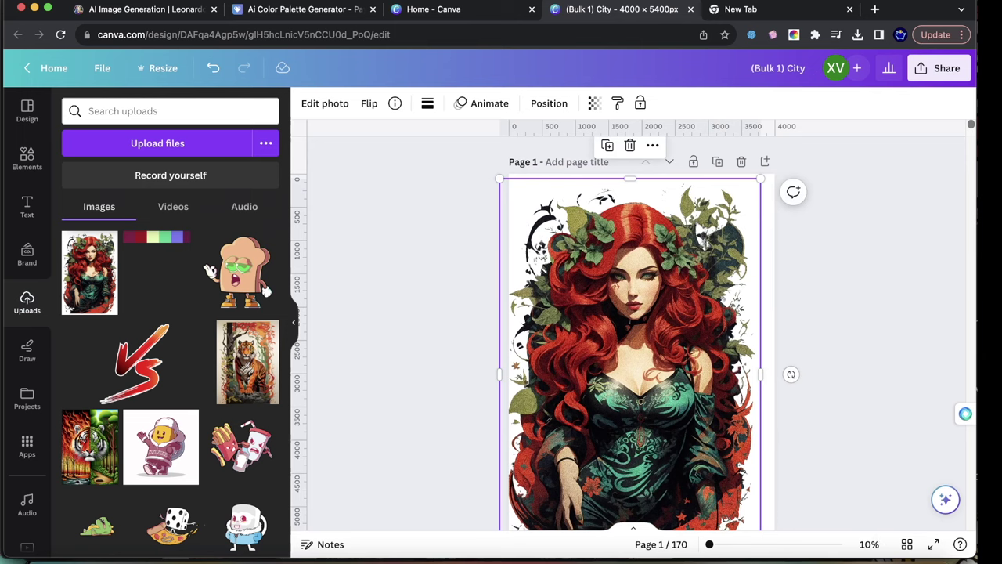
- Look through the portrait on page 1 and the T-shirt designs on pages 2 to 8, and return to page 1
mouse_move(710, 545)
mouse_down()
mouse_move(752, 546)
mouse_move(711, 546)
mouse_up()
scroll(745, 333, down, 3)
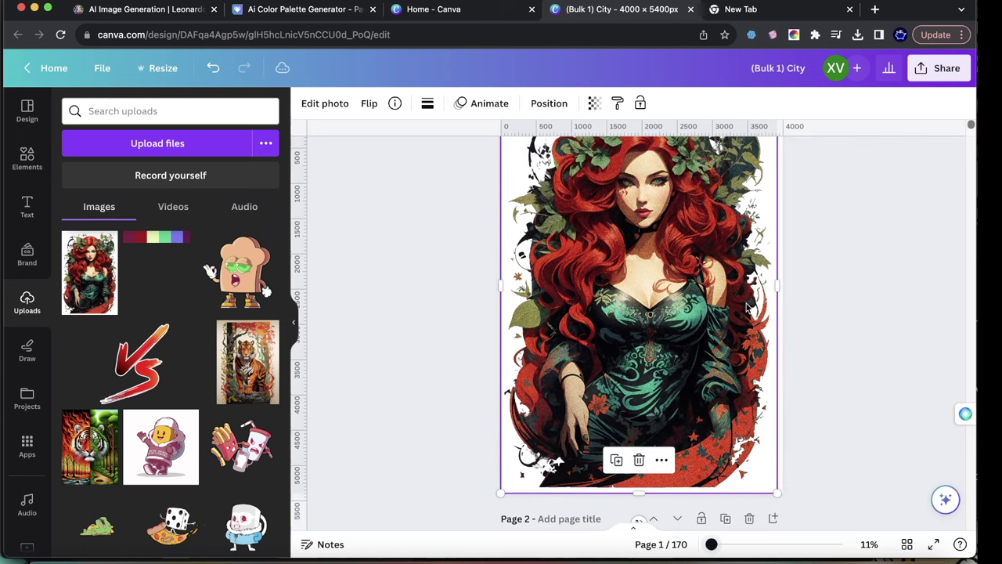
scroll(731, 415, down, 5)
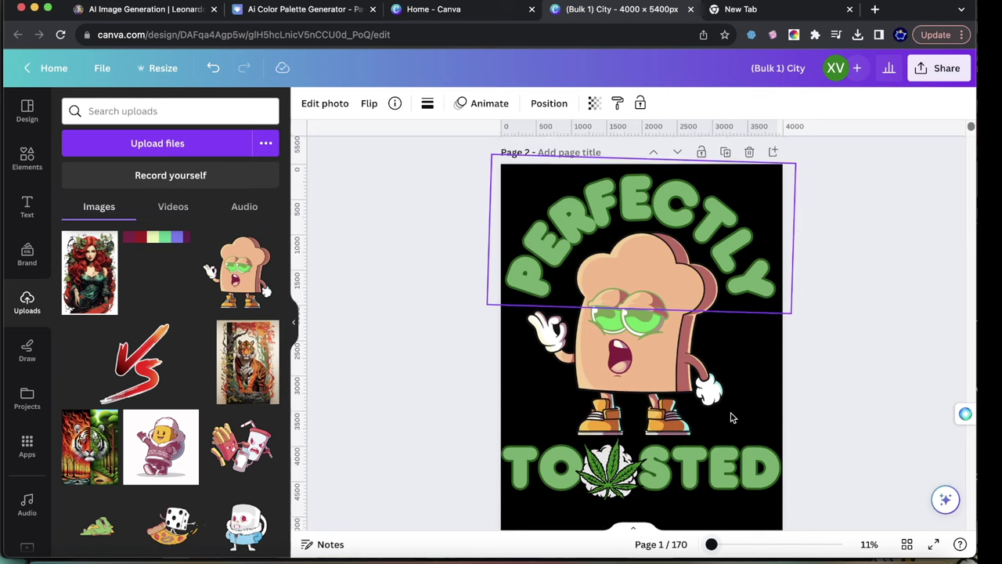
scroll(641, 285, up, 2)
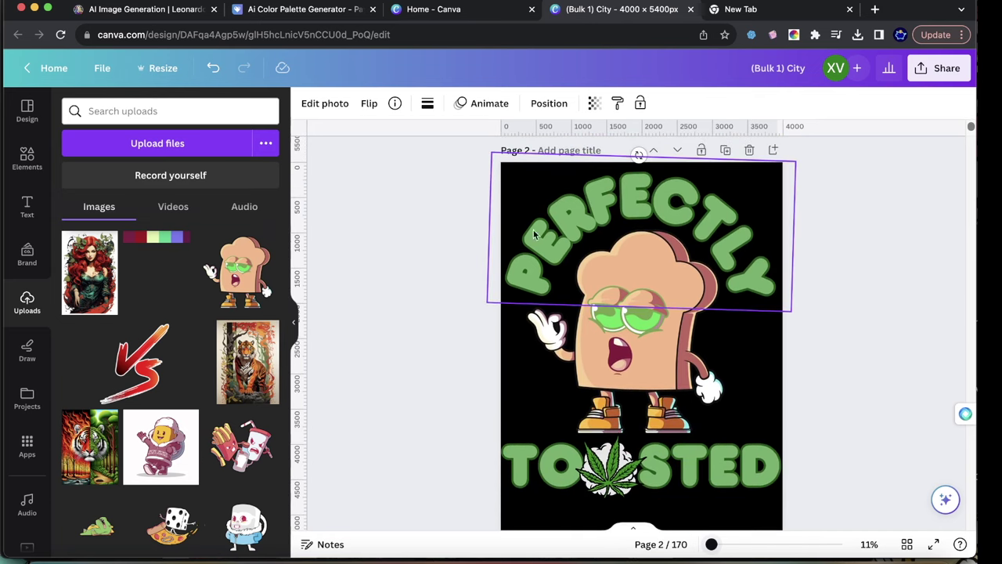
scroll(671, 452, down, 5)
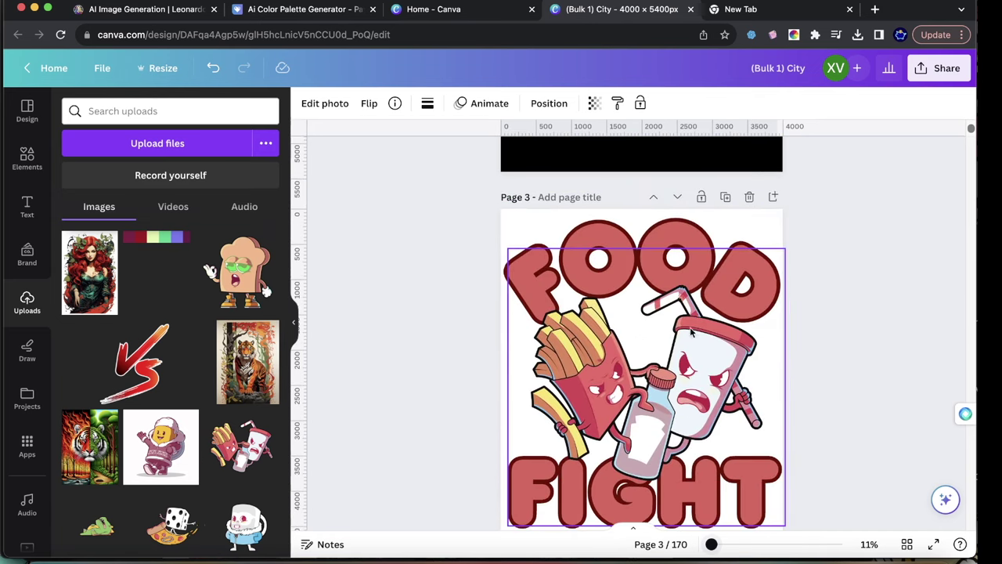
scroll(615, 372, down, 6)
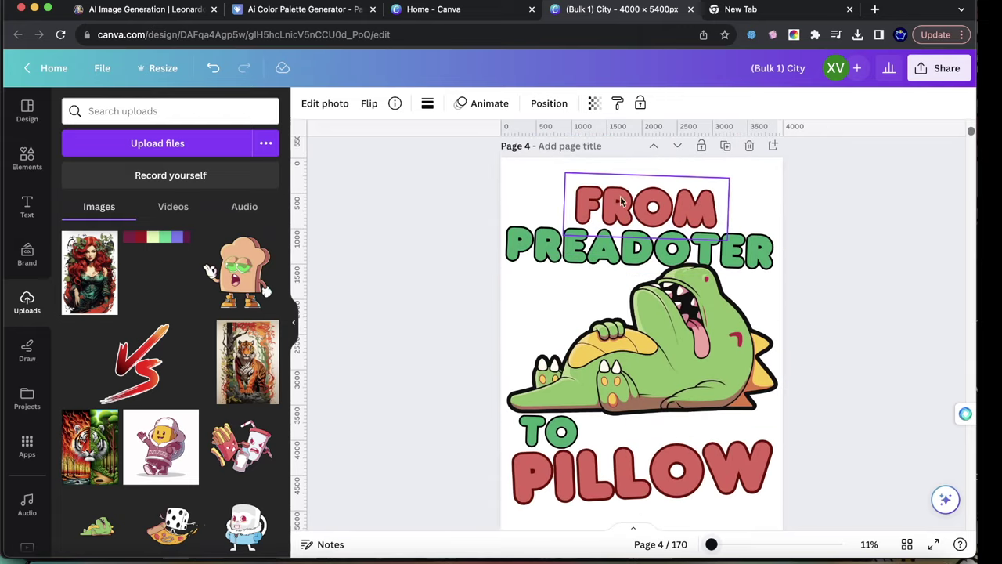
scroll(666, 332, down, 5)
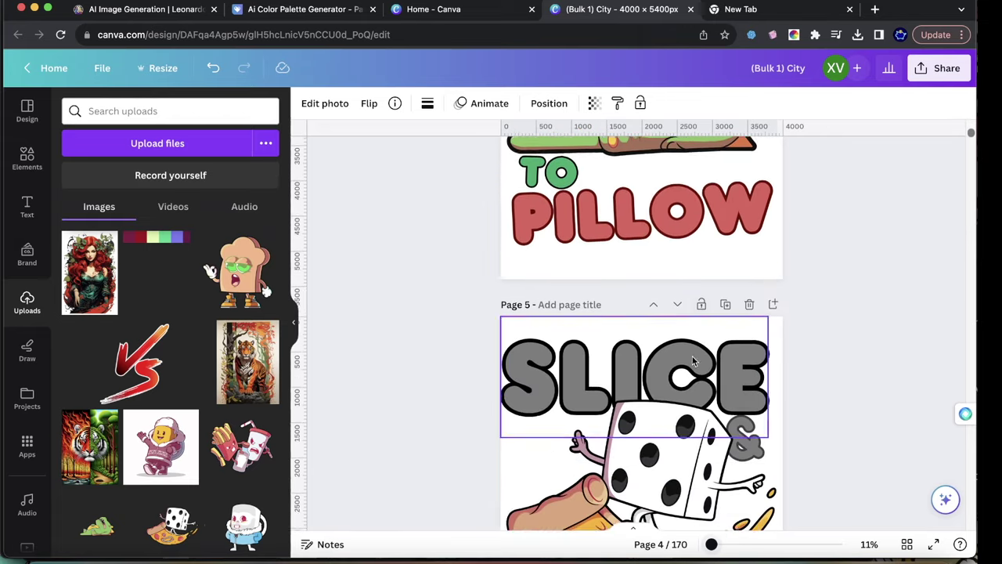
scroll(692, 351, down, 6)
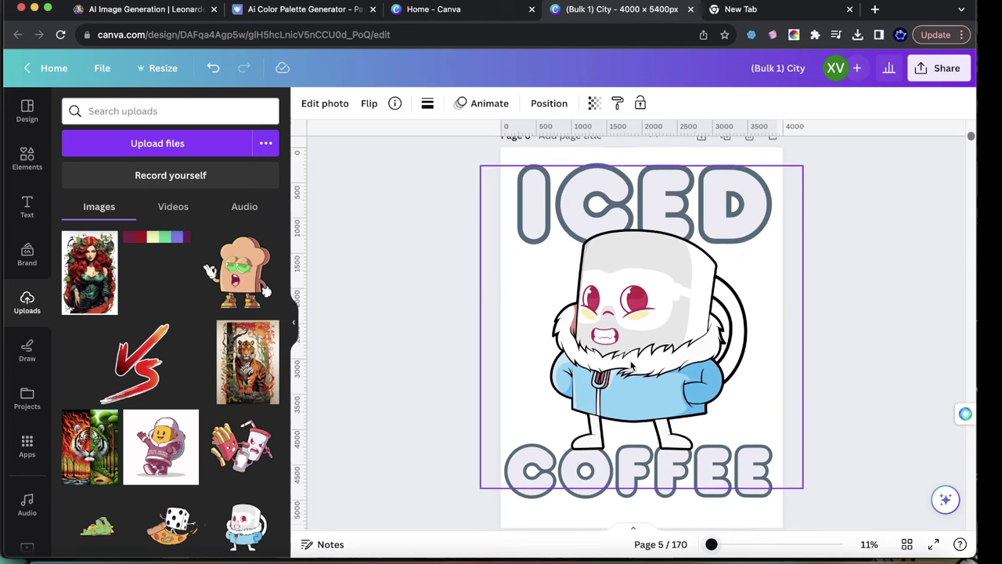
scroll(761, 221, down, 10)
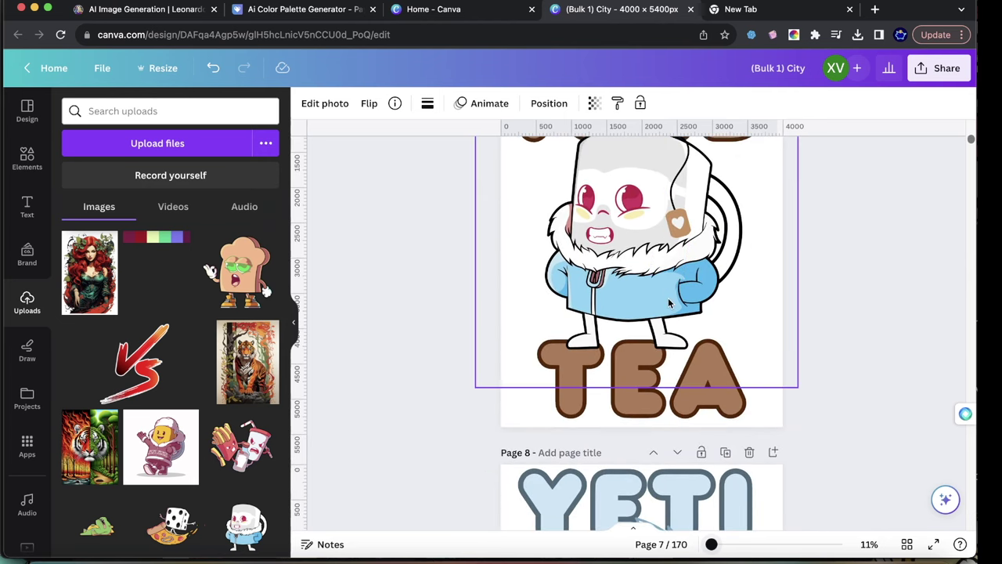
scroll(668, 300, down, 5)
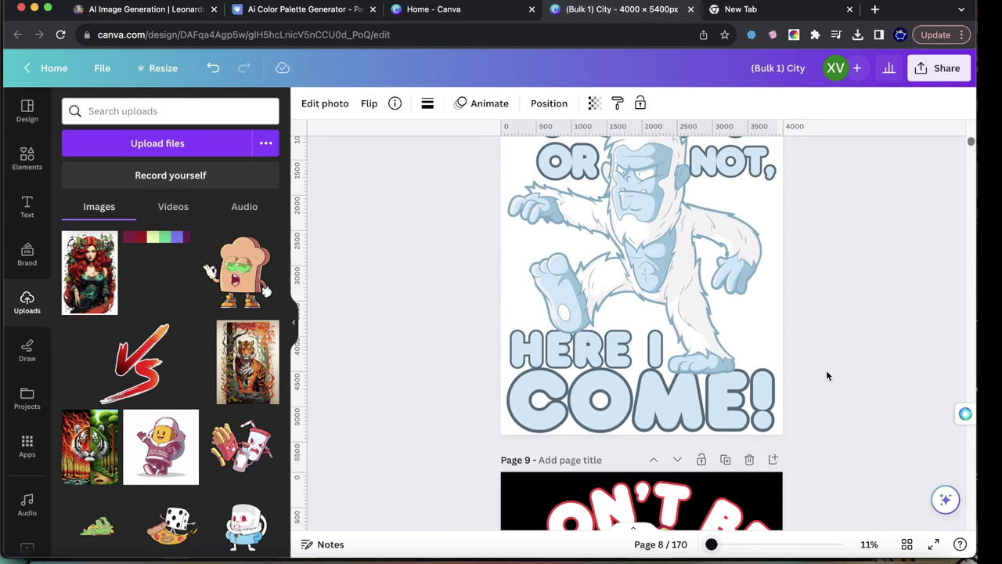
scroll(773, 371, up, 20)
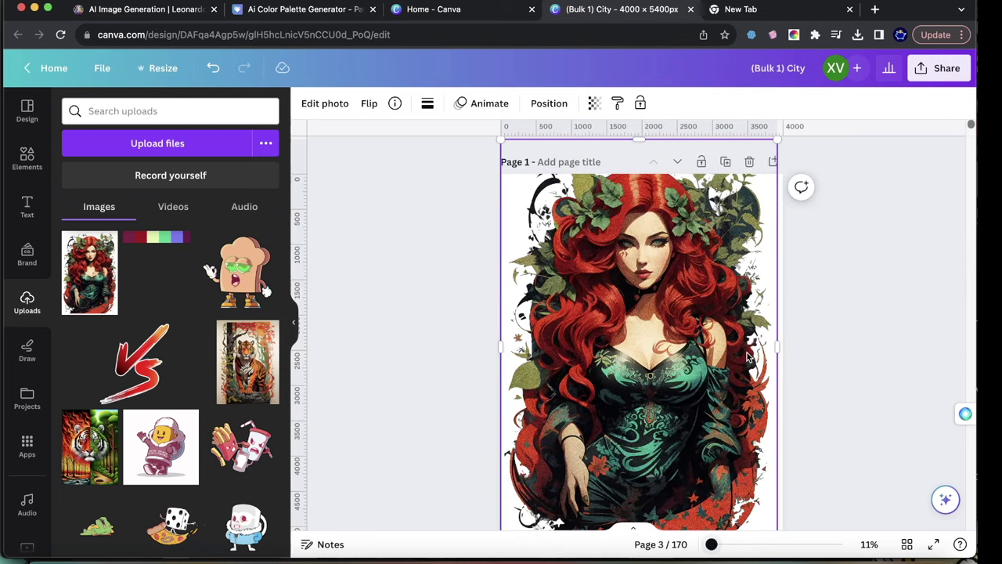
- Shrink the portrait on page 1 to about 3200 px wide and move it to the page's horizontal center
scroll(691, 476, down, 3)
drag(715, 546, 730, 544)
drag(717, 420, 712, 466)
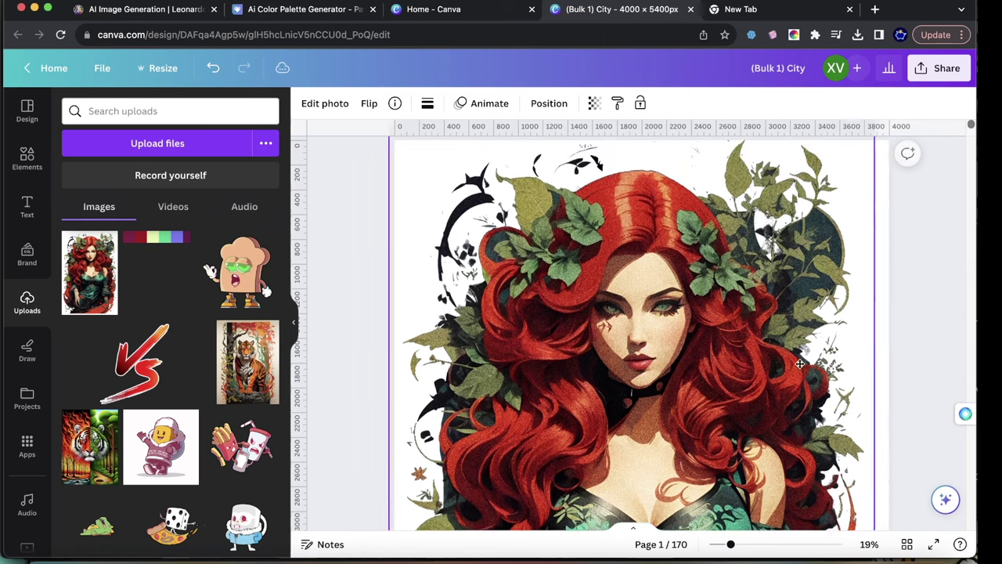
drag(875, 183, 748, 308)
drag(638, 408, 729, 241)
scroll(730, 240, down, 7)
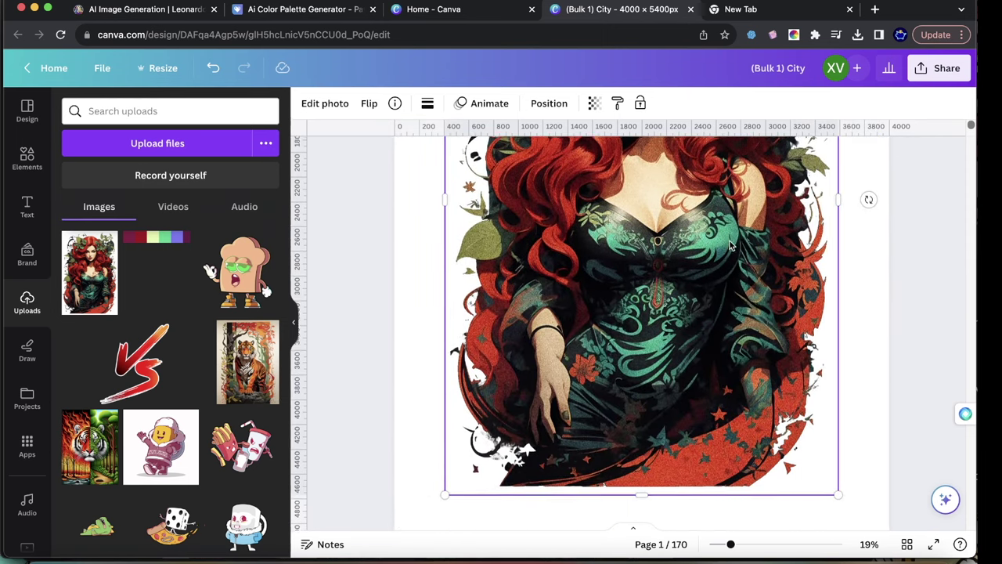
- Enlarge the portrait to almost the full height of page 1, about 3570 px wide, and center it on the page
drag(730, 547, 711, 545)
scroll(674, 406, up, 2)
click(674, 406)
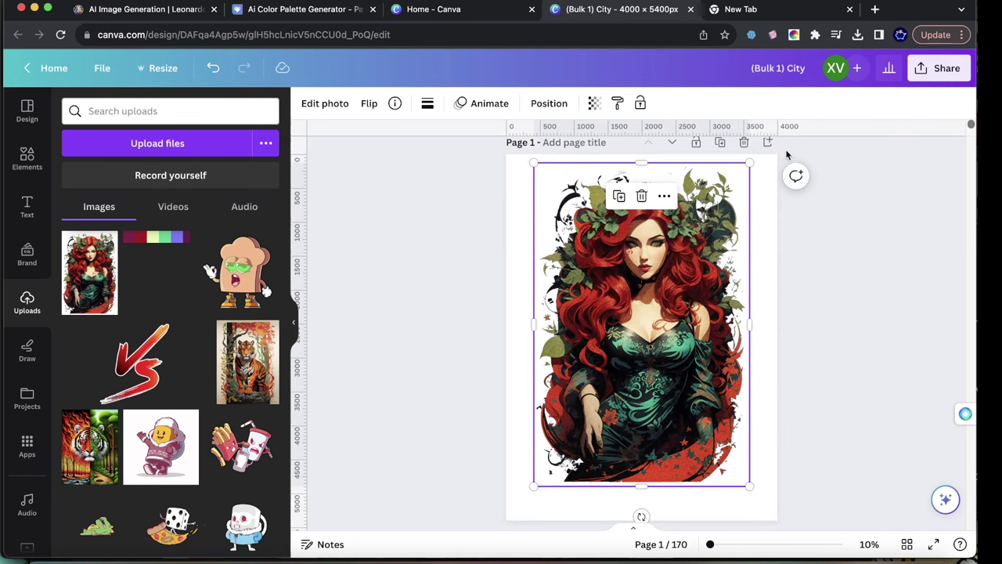
drag(751, 160, 768, 149)
drag(535, 484, 512, 514)
drag(585, 473, 594, 475)
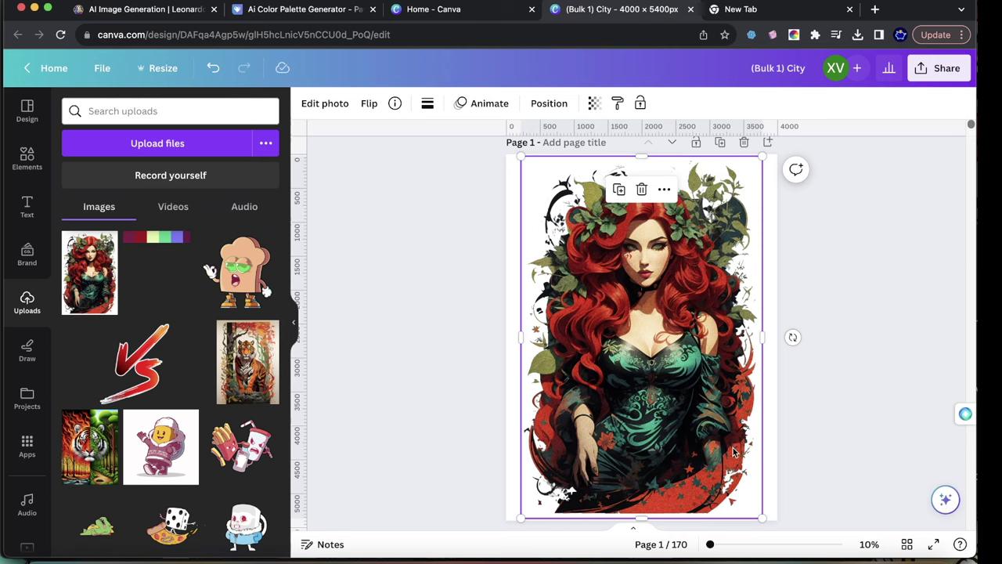
click(896, 406)
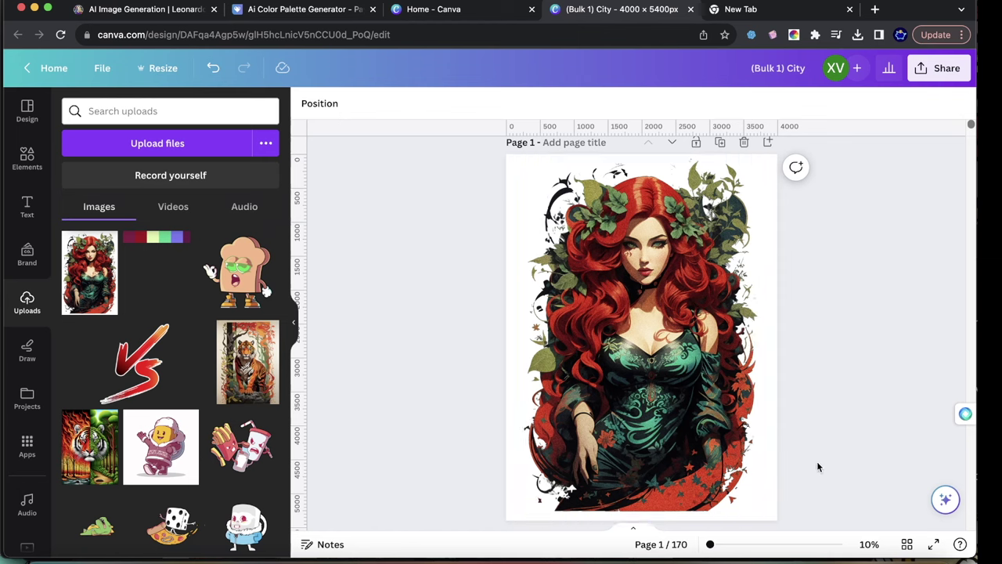
- Set the background color of page 1 to black from the document colors
click(763, 449)
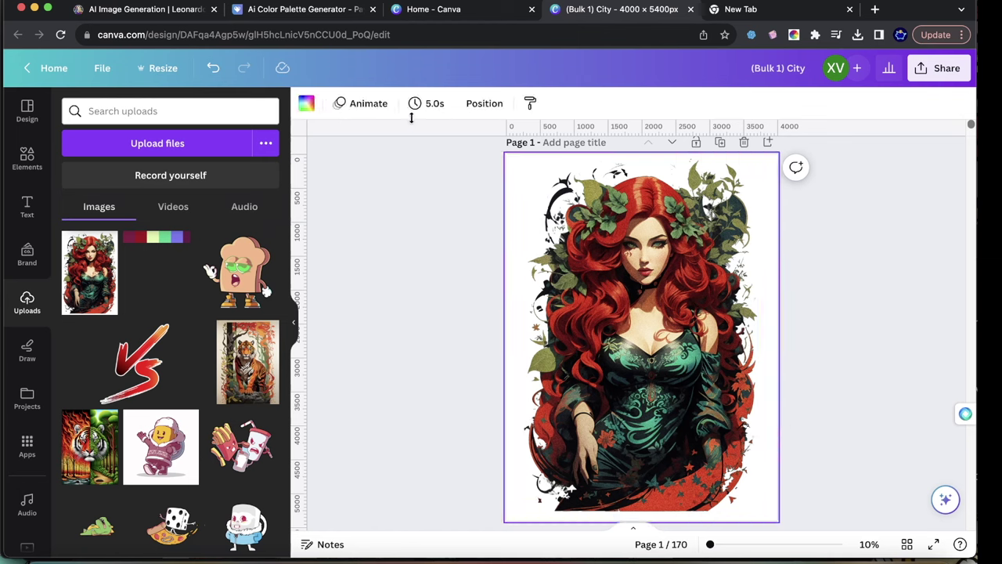
click(307, 103)
click(116, 185)
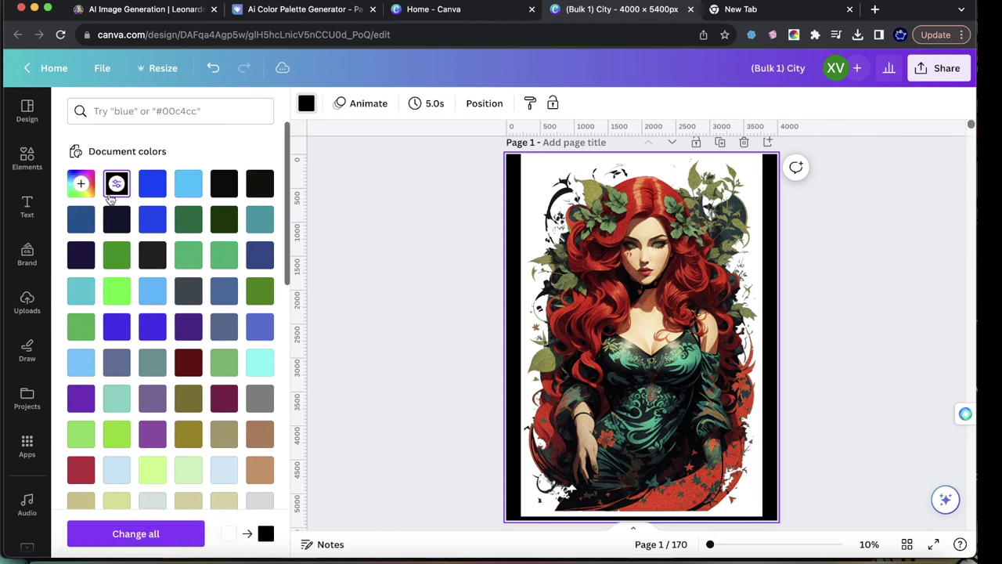
- Remove the white background from the portrait on page 1 with BG Remover
click(671, 221)
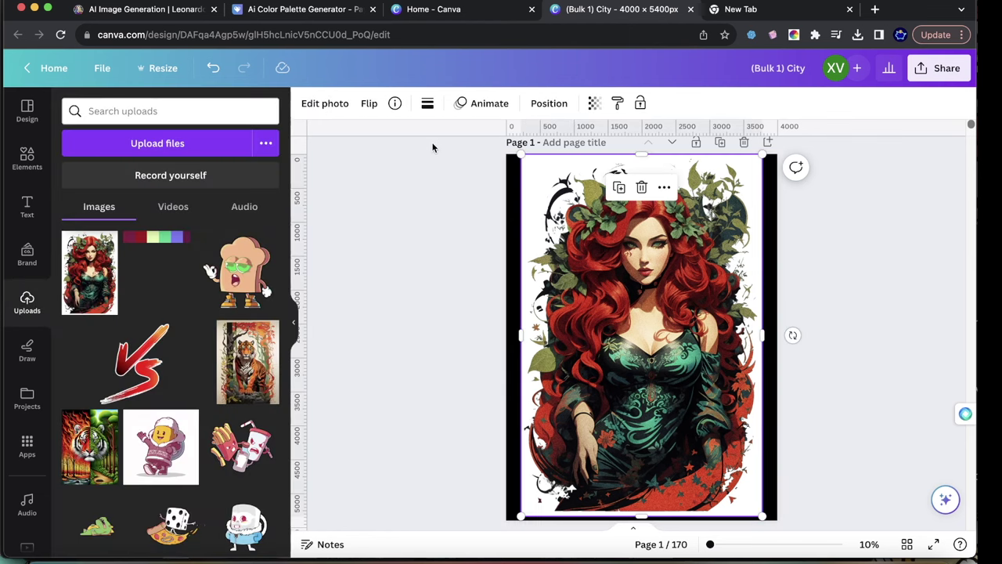
click(313, 107)
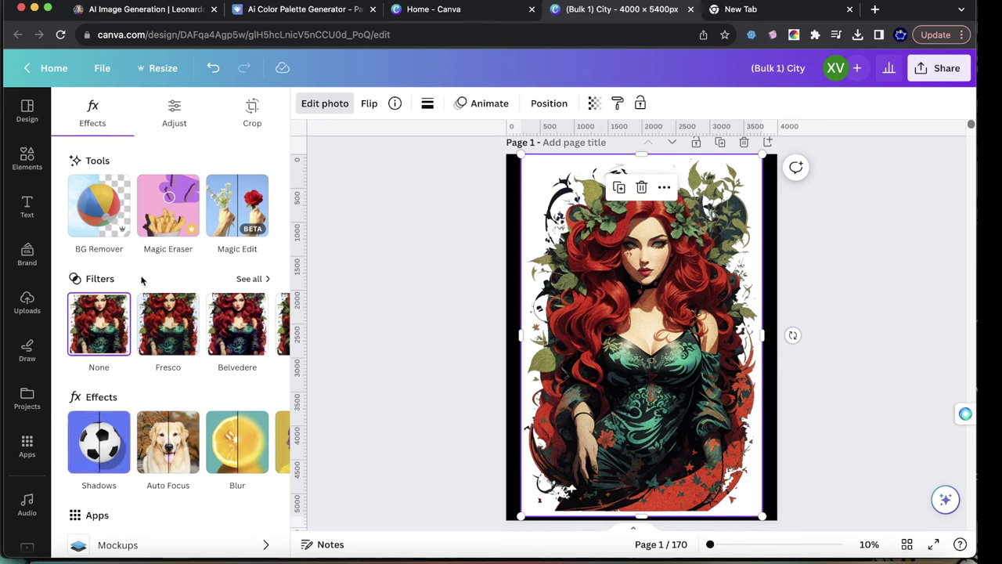
scroll(142, 282, down, 1)
click(99, 169)
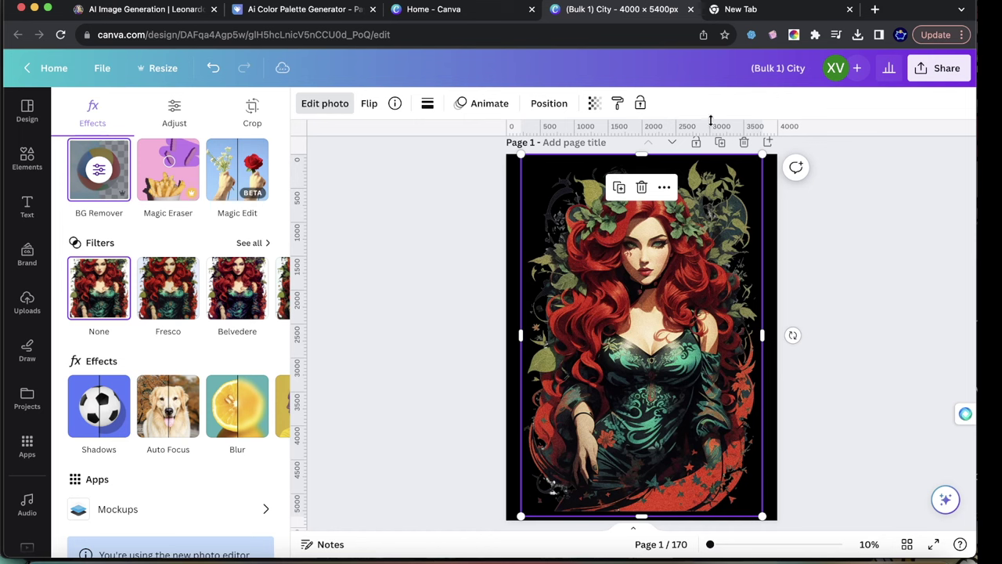
click(879, 302)
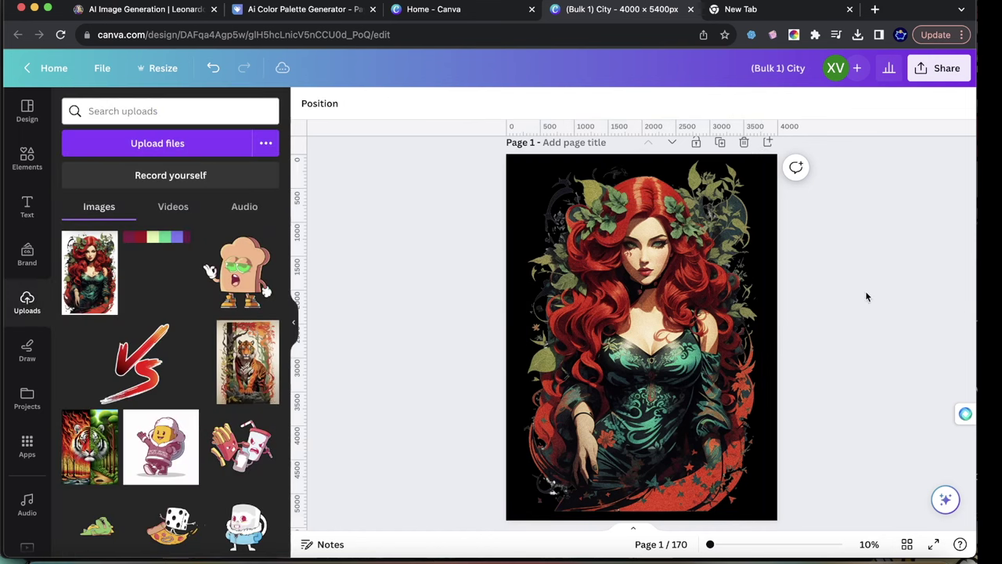
click(705, 243)
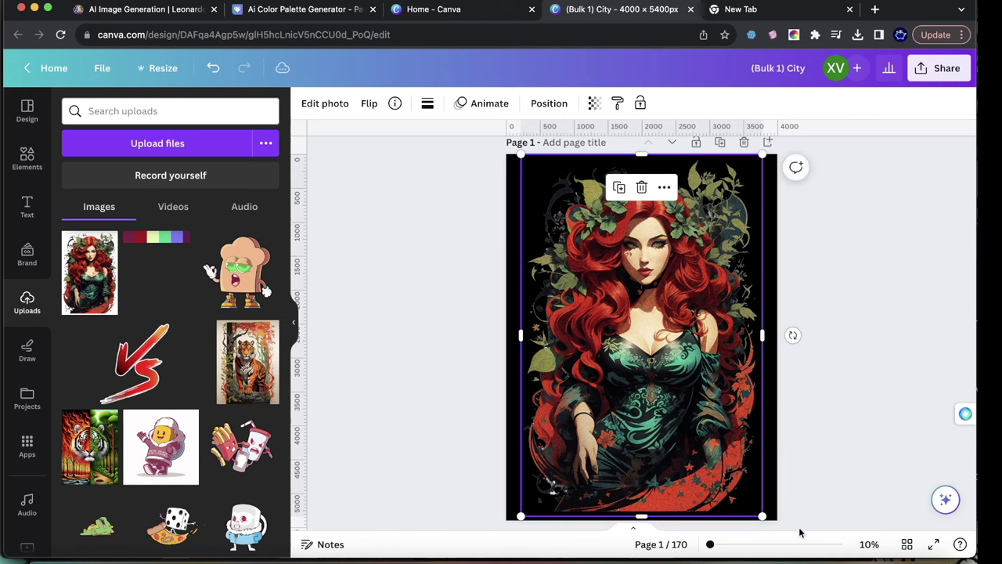